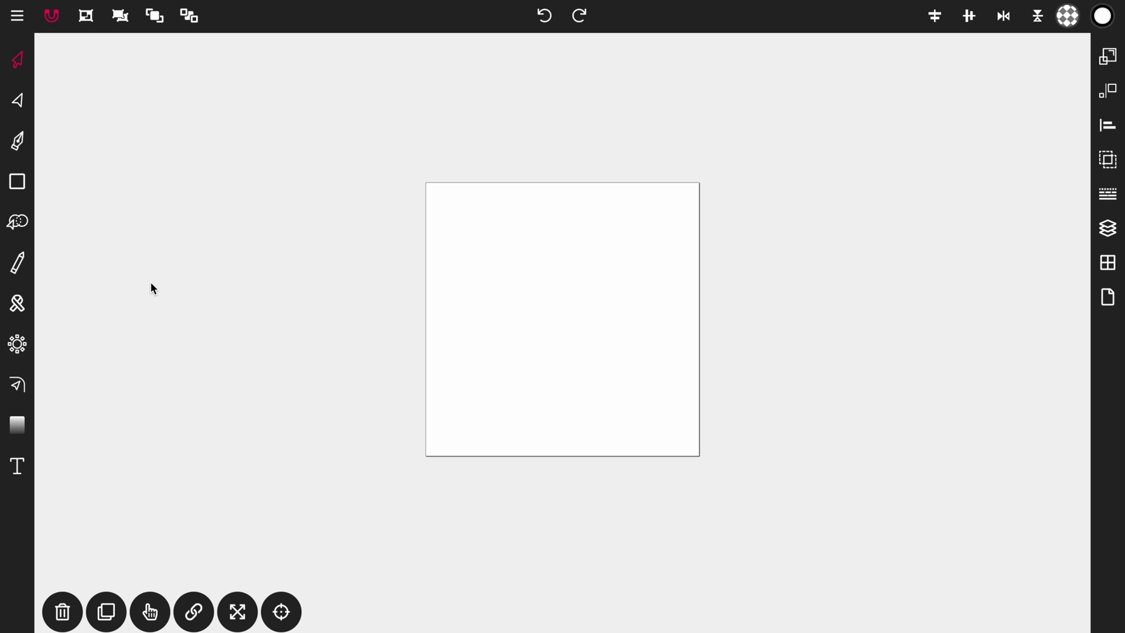
# Draw a wavy freehand line down the page and move it up inside the page
pyautogui.click(18, 17)
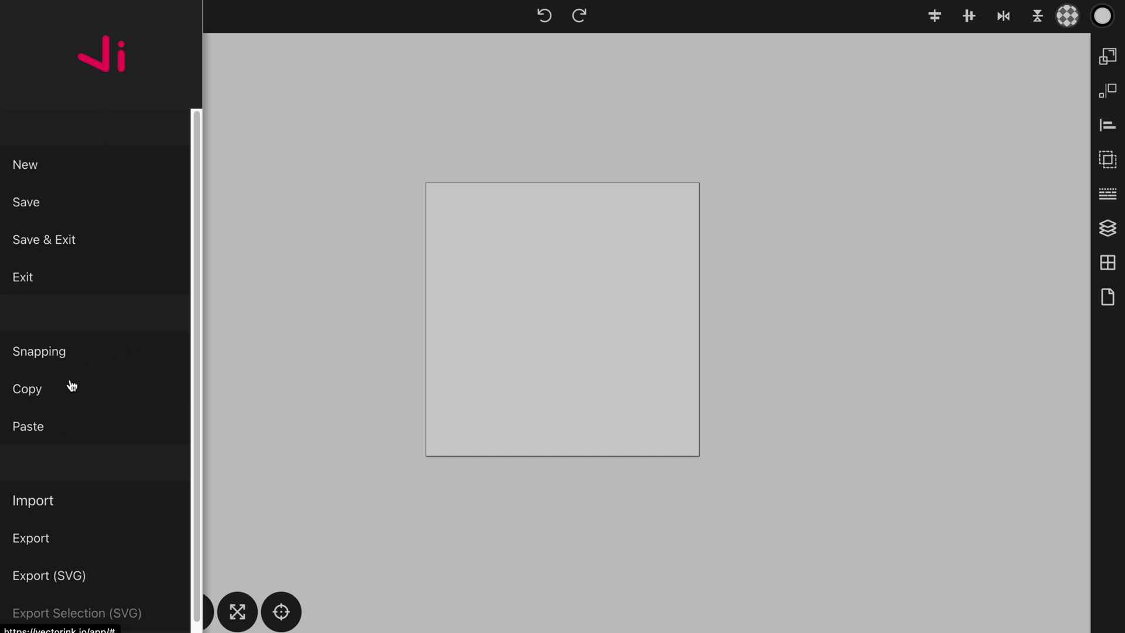
pyautogui.click(294, 257)
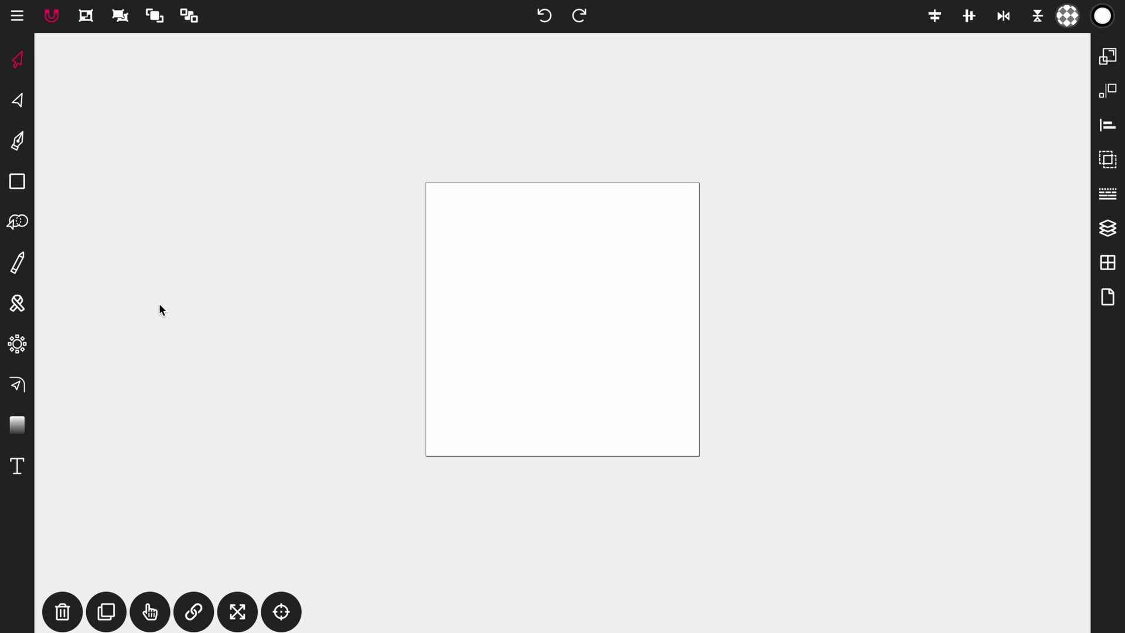
pyautogui.click(19, 262)
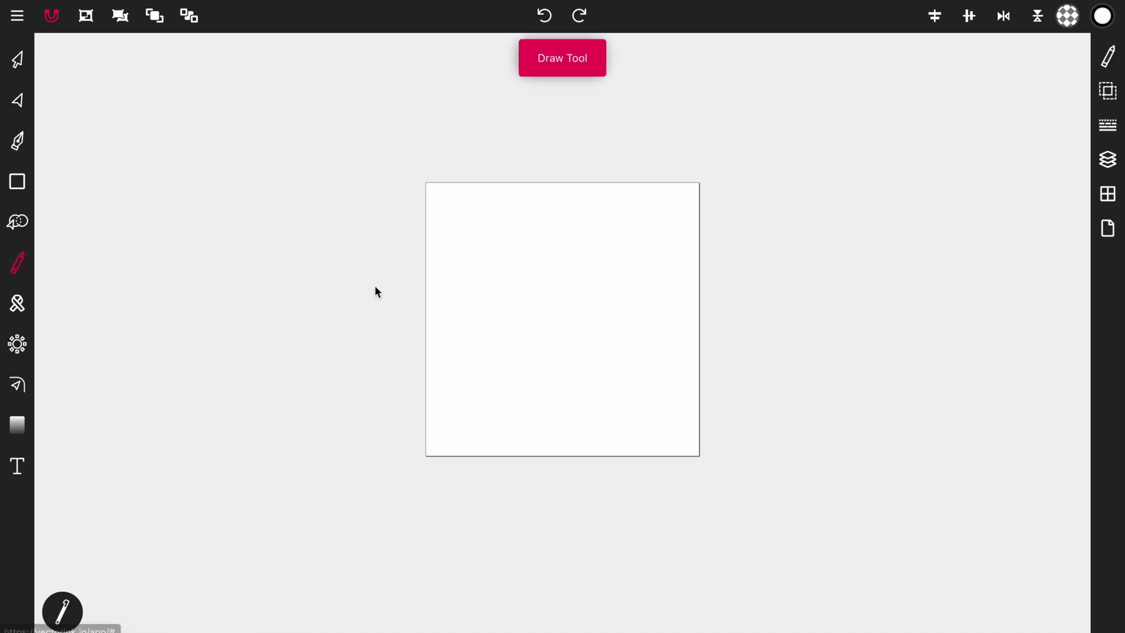
pyautogui.moveTo(507, 259)
pyautogui.mouseDown()
pyautogui.moveTo(600, 302)
pyautogui.moveTo(491, 359)
pyautogui.moveTo(604, 468)
pyautogui.mouseUp()
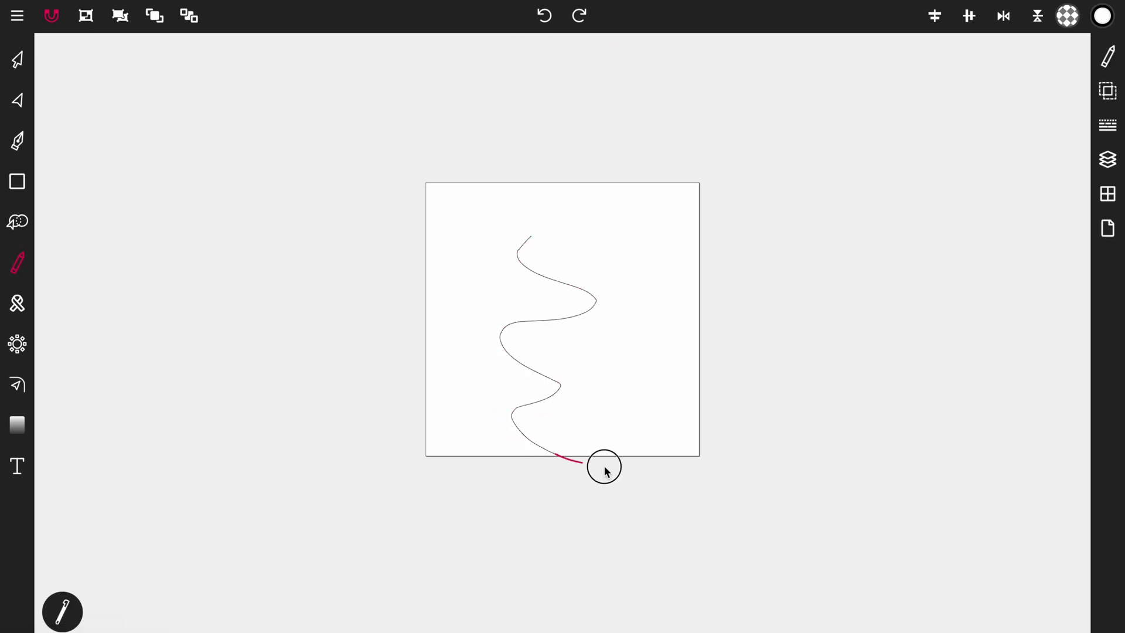
pyautogui.click(18, 60)
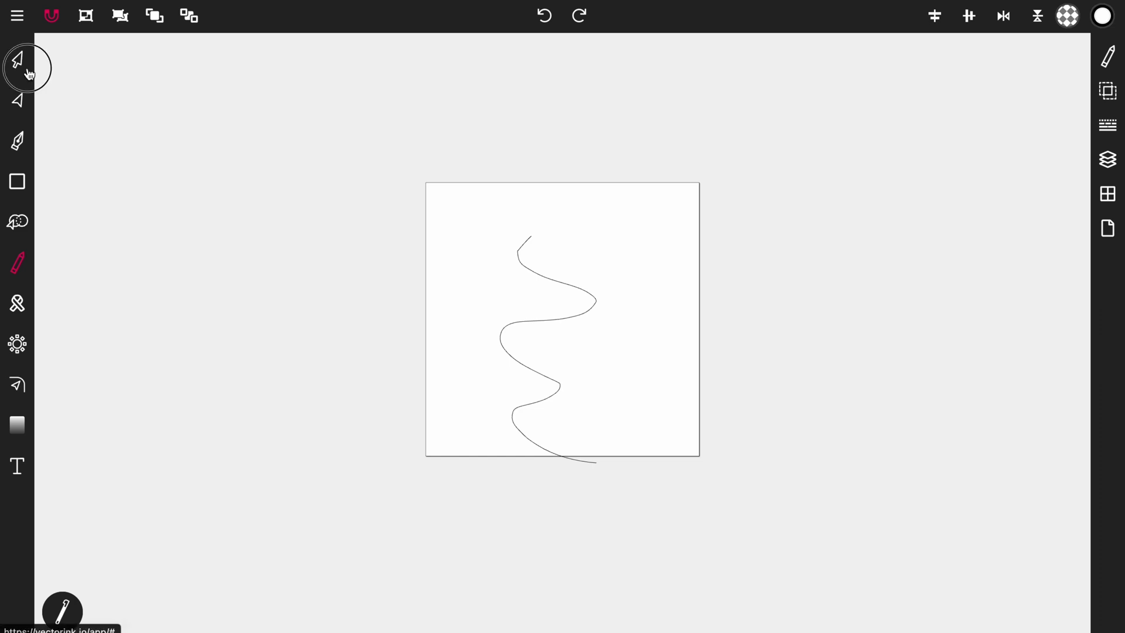
pyautogui.moveTo(308, 274); pyautogui.dragTo(313, 231)
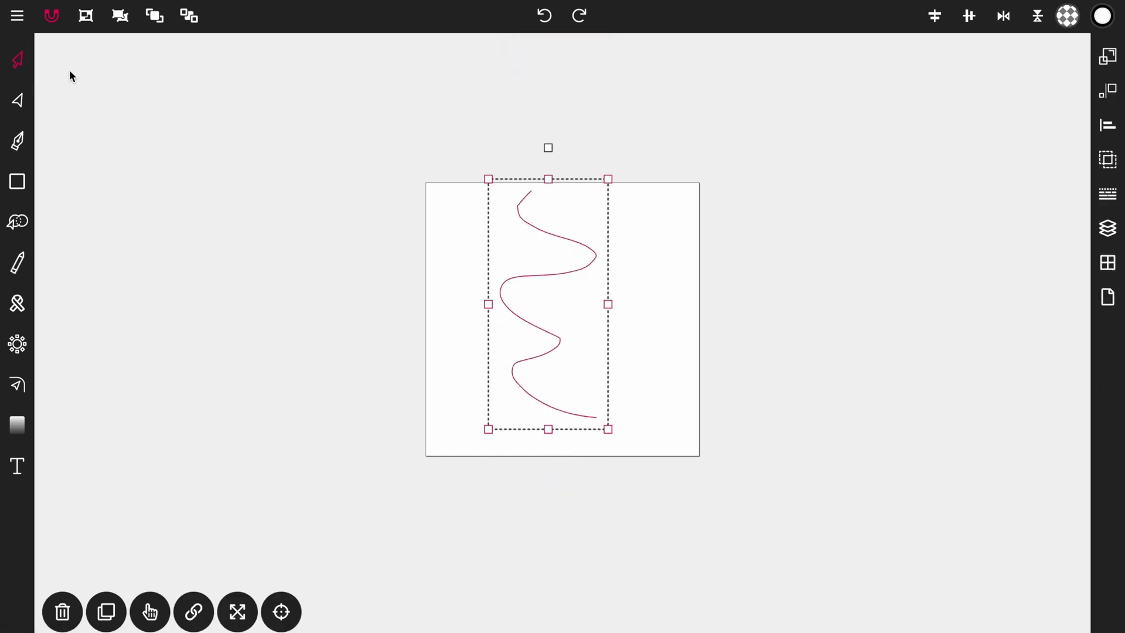
# Copy the wavy line to the clipboard from the main menu
pyautogui.click(22, 23)
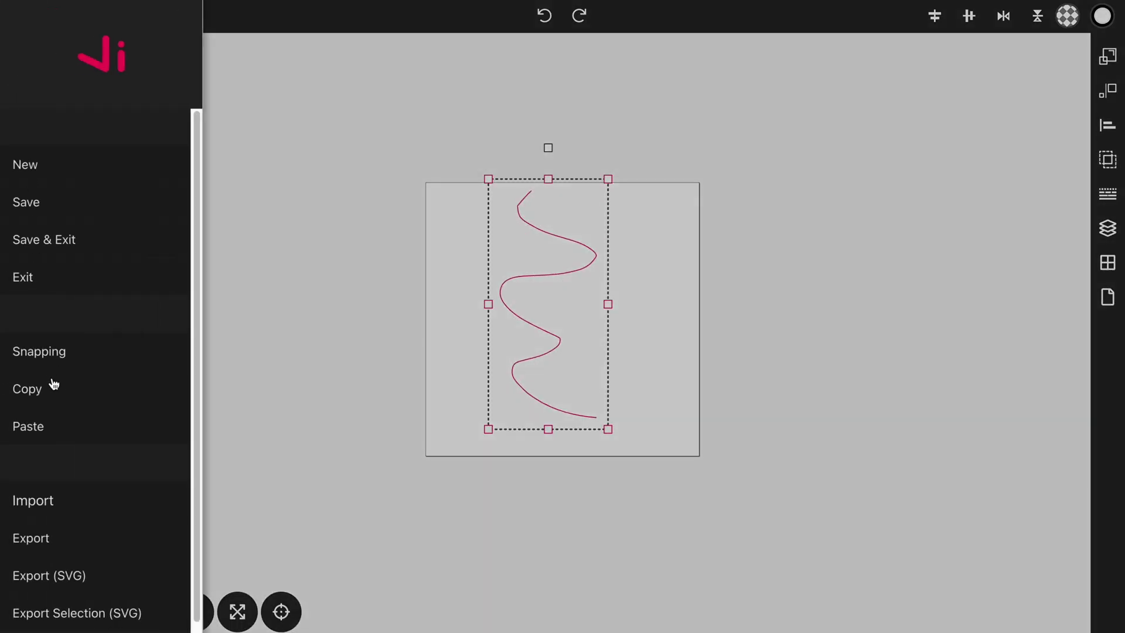
pyautogui.click(52, 401)
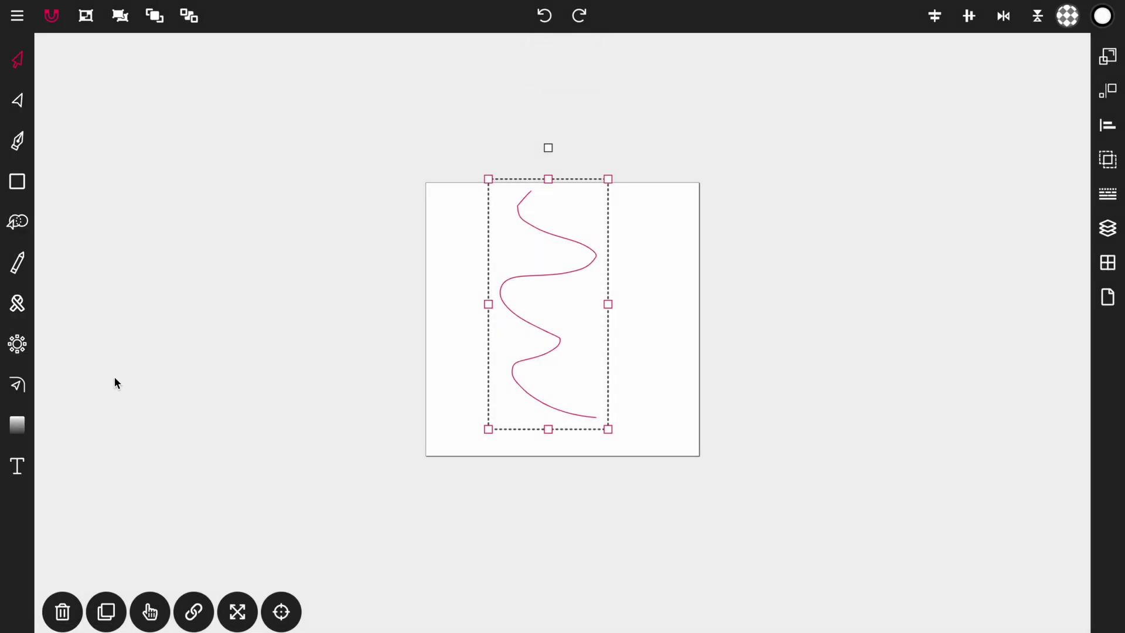
pyautogui.click(17, 16)
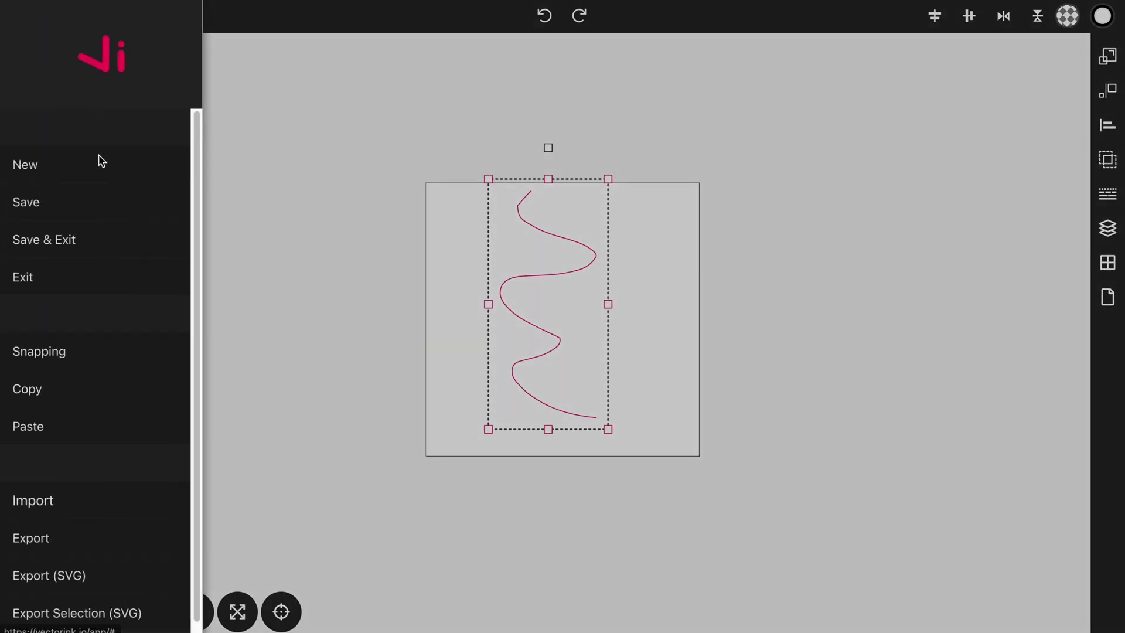
pyautogui.click(260, 265)
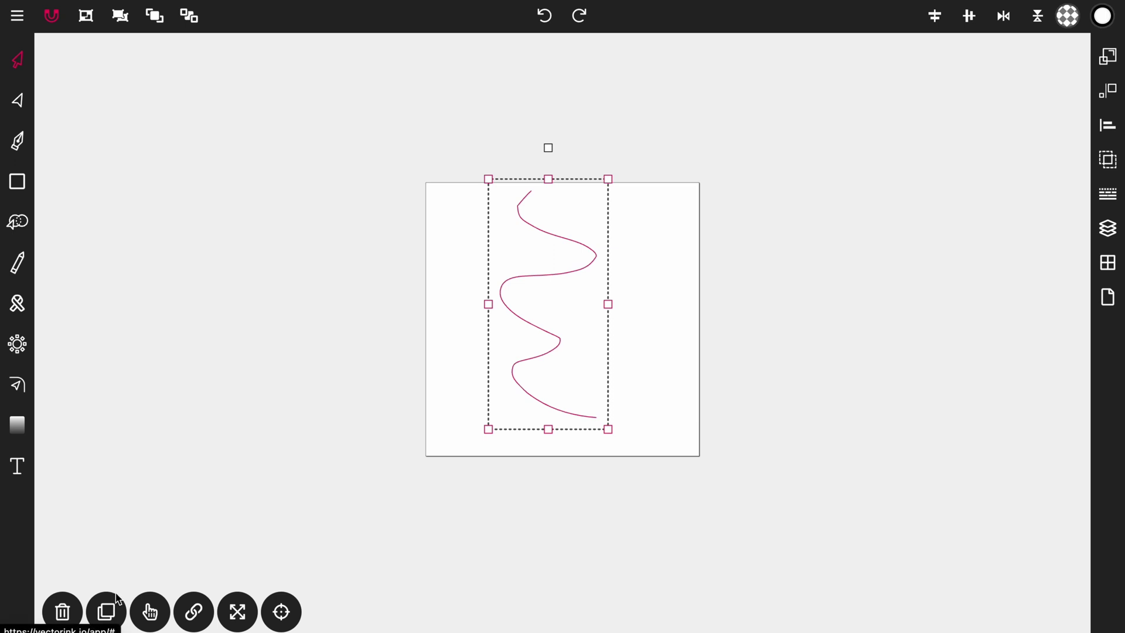
# Exit the current drawing without saving it
pyautogui.click(18, 23)
pyautogui.click(33, 277)
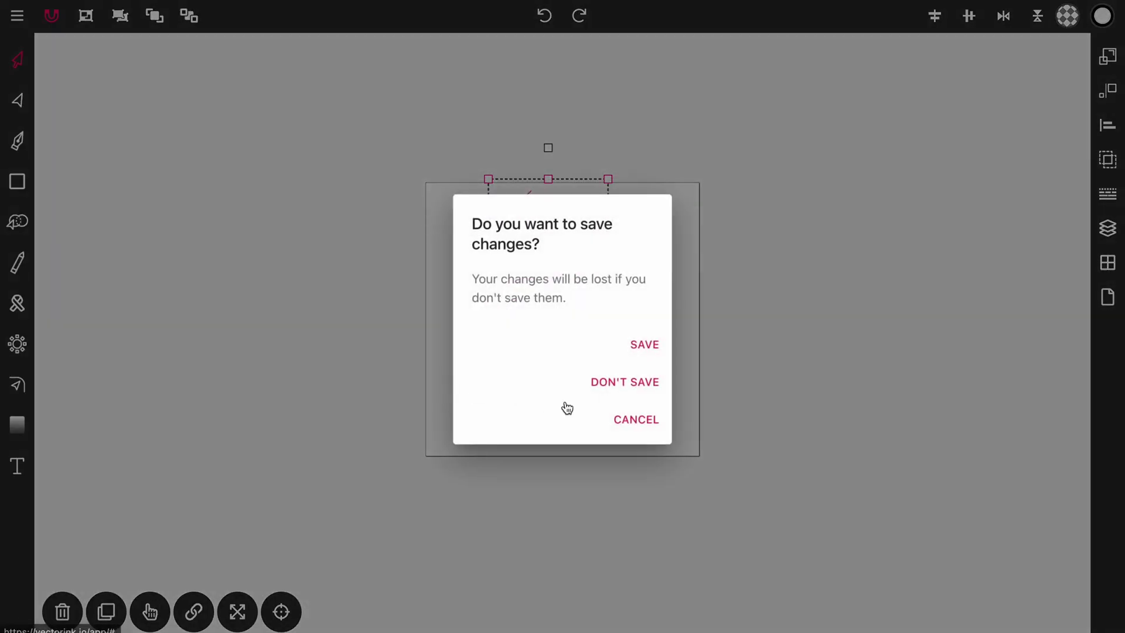
pyautogui.click(599, 386)
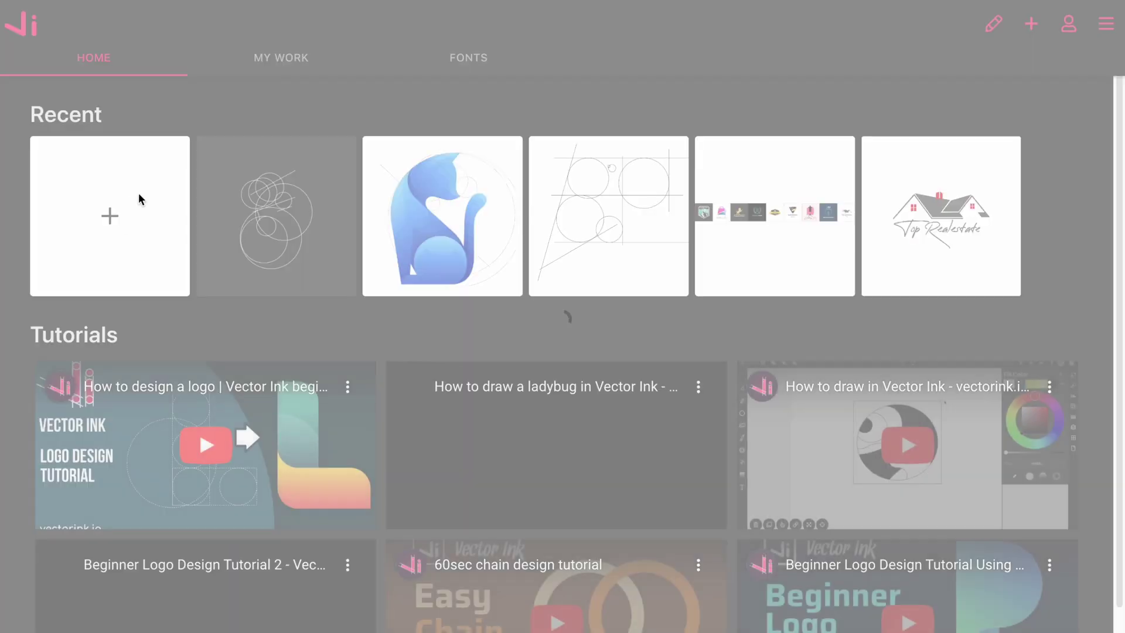
# Start a new document, paste the copied wavy line, then delete the pasted squiggle
pyautogui.click(139, 199)
pyautogui.click(188, 113)
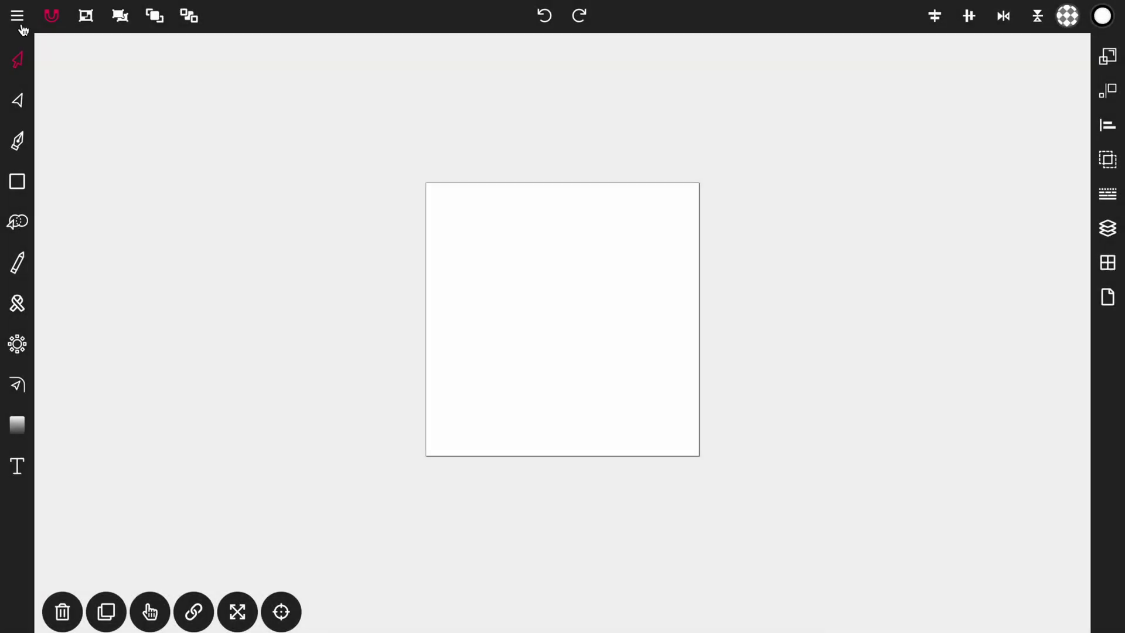
pyautogui.click(21, 27)
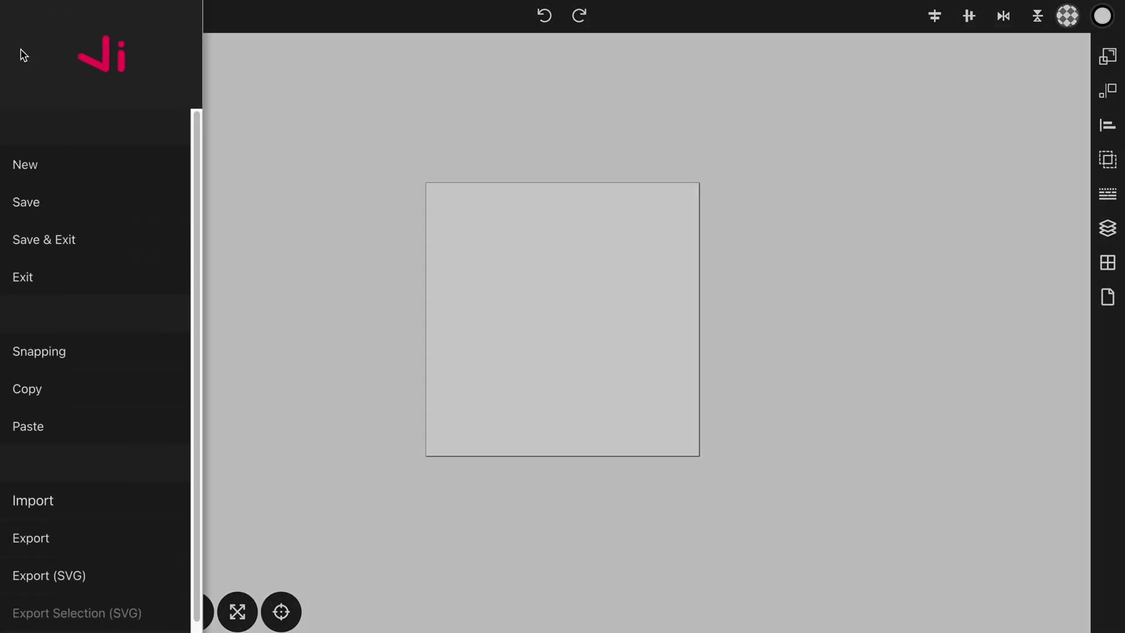
pyautogui.click(28, 426)
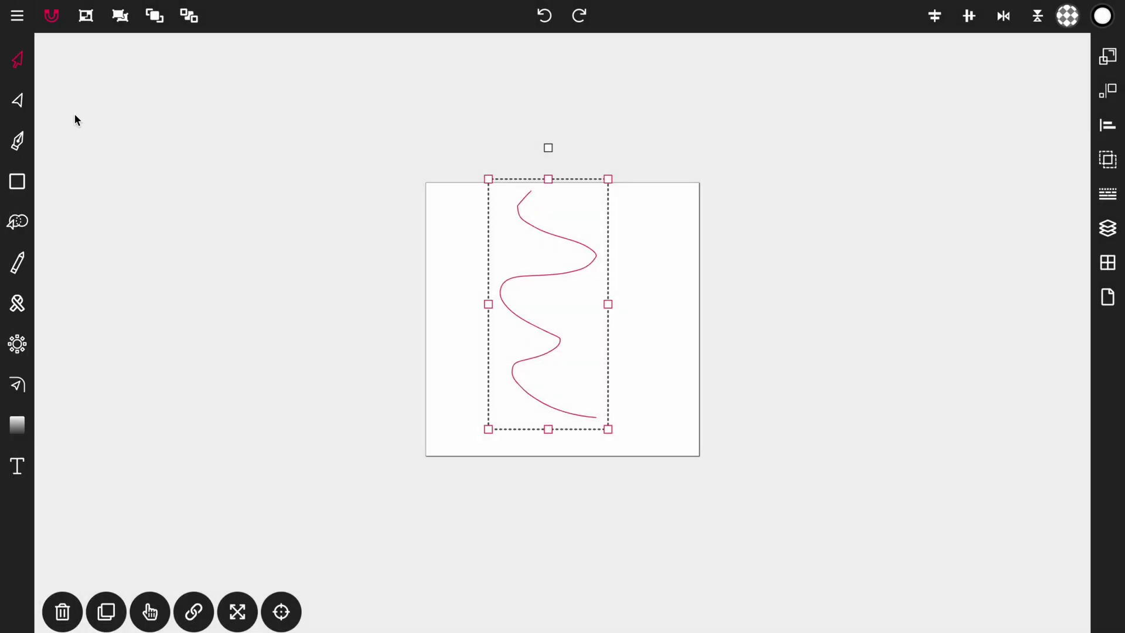
pyautogui.click(17, 16)
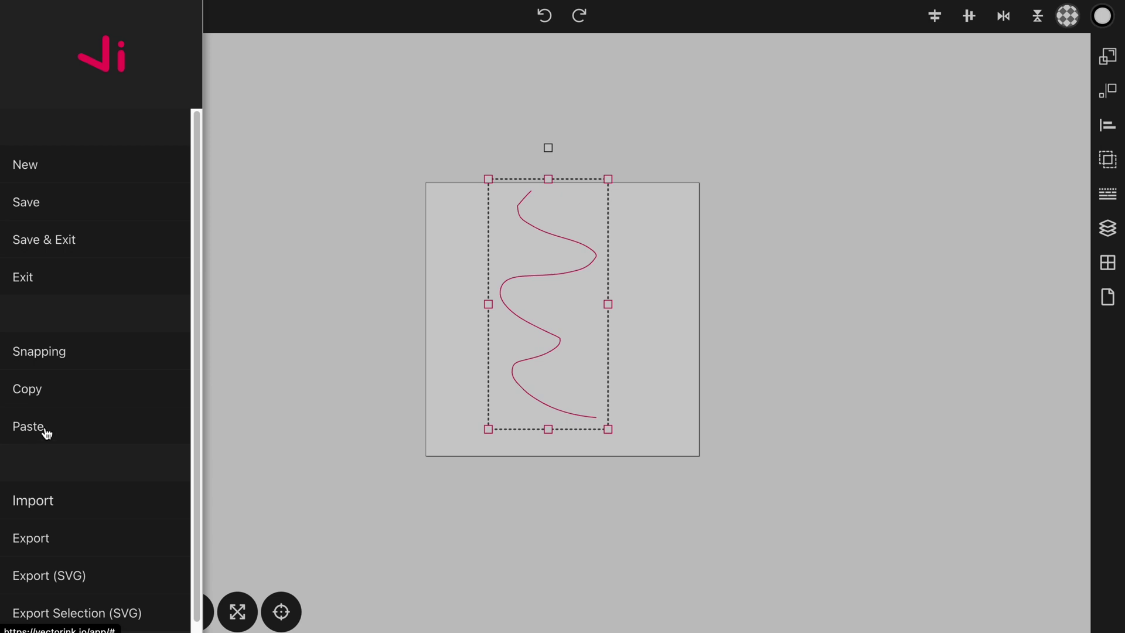
pyautogui.click(256, 340)
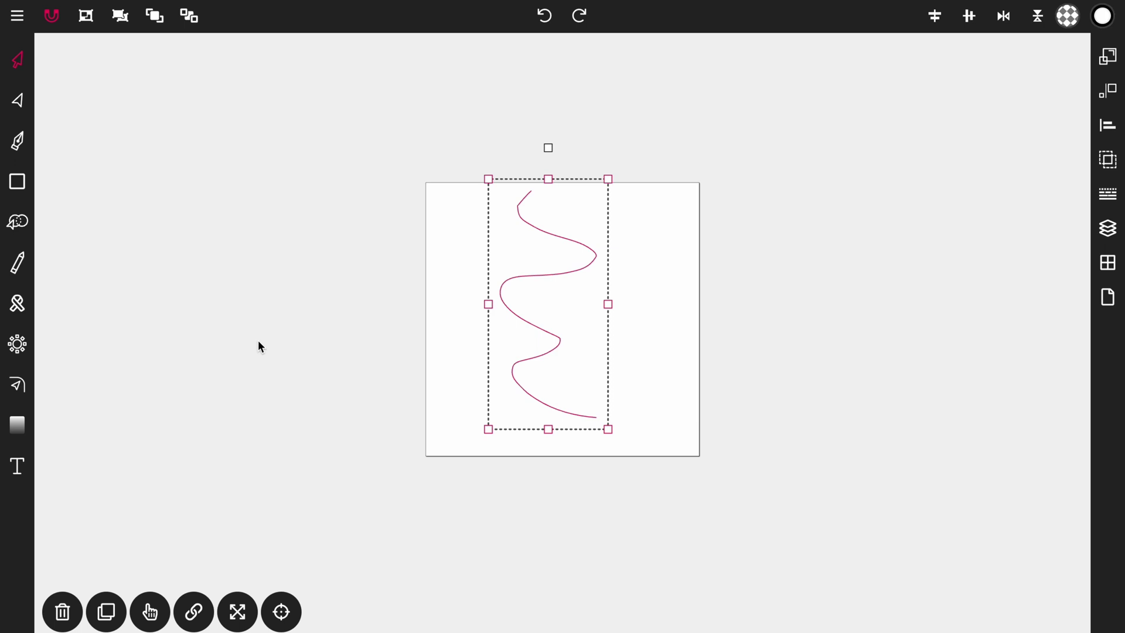
pyautogui.click(63, 609)
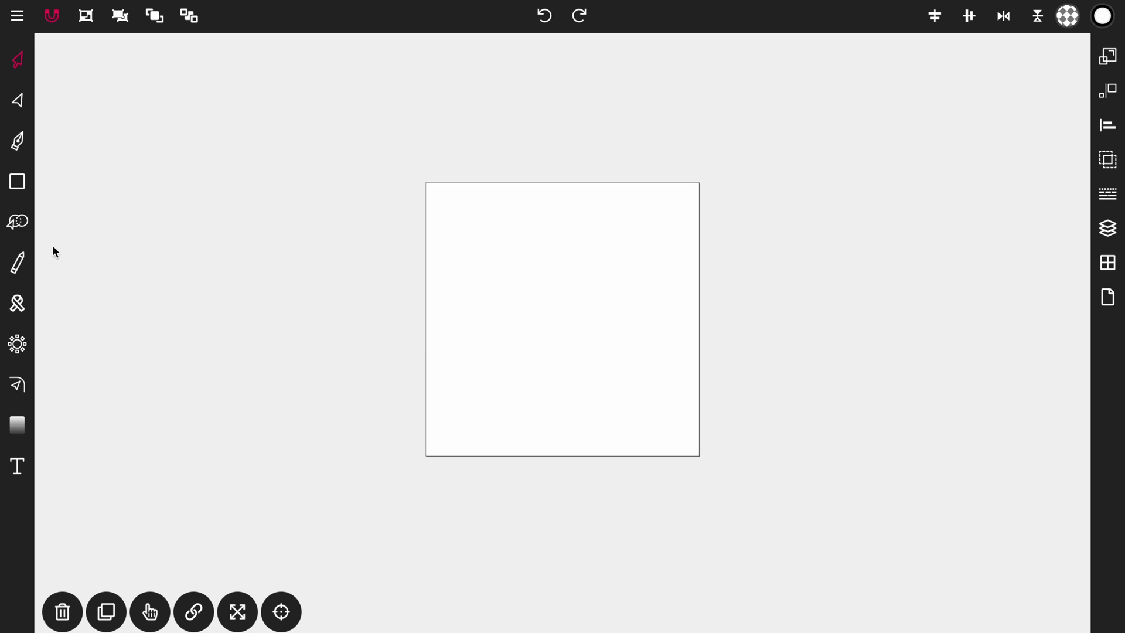
# Draw a large circle in the centre of the page
pyautogui.click(18, 187)
pyautogui.click(23, 192)
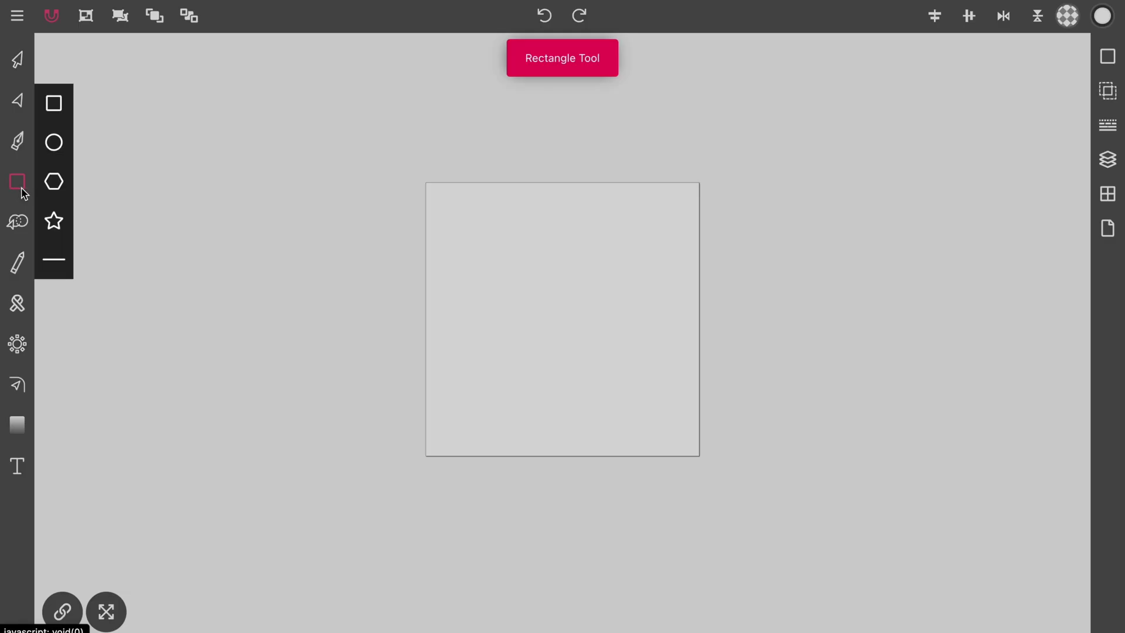
pyautogui.click(55, 143)
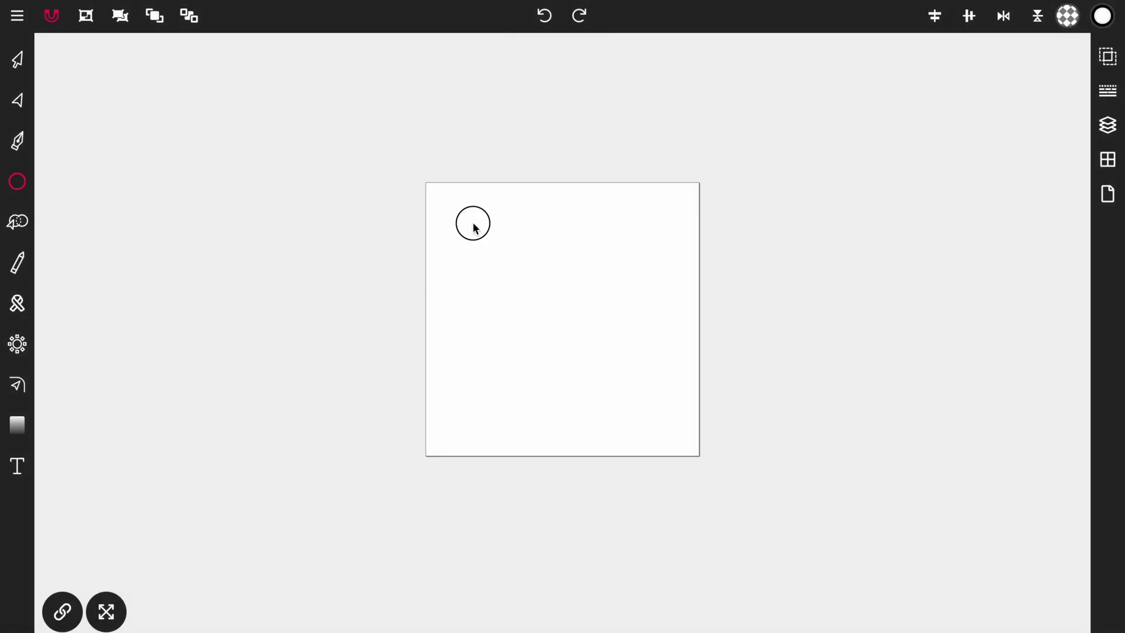
pyautogui.moveTo(473, 224); pyautogui.dragTo(666, 418)
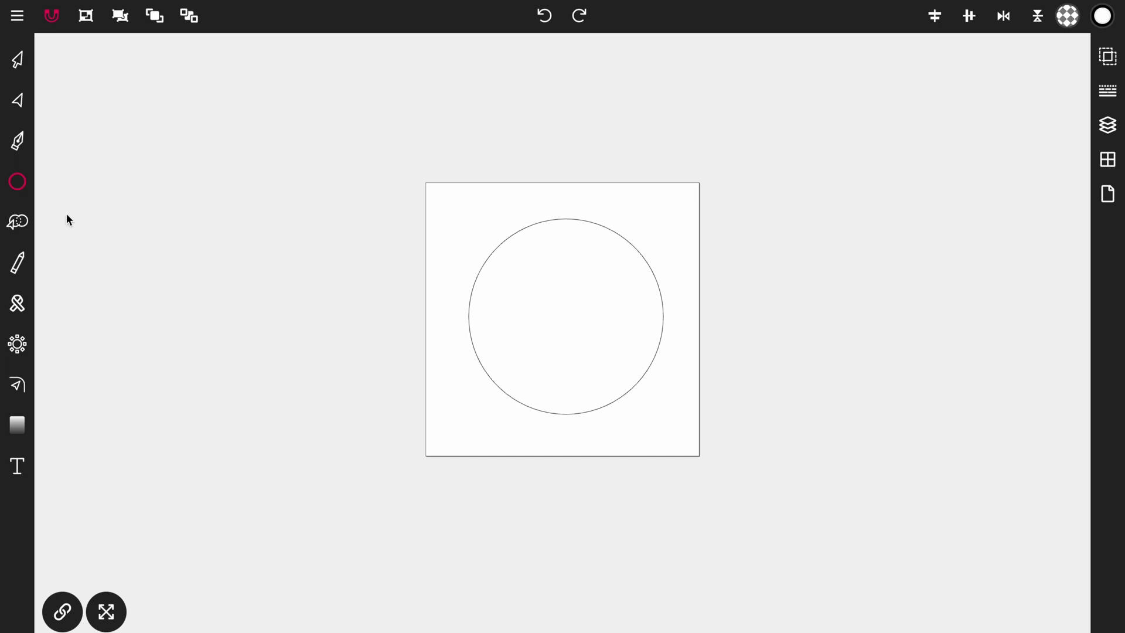
# Draw a wavy freehand line across the circle, running past the page's right edge
pyautogui.click(18, 263)
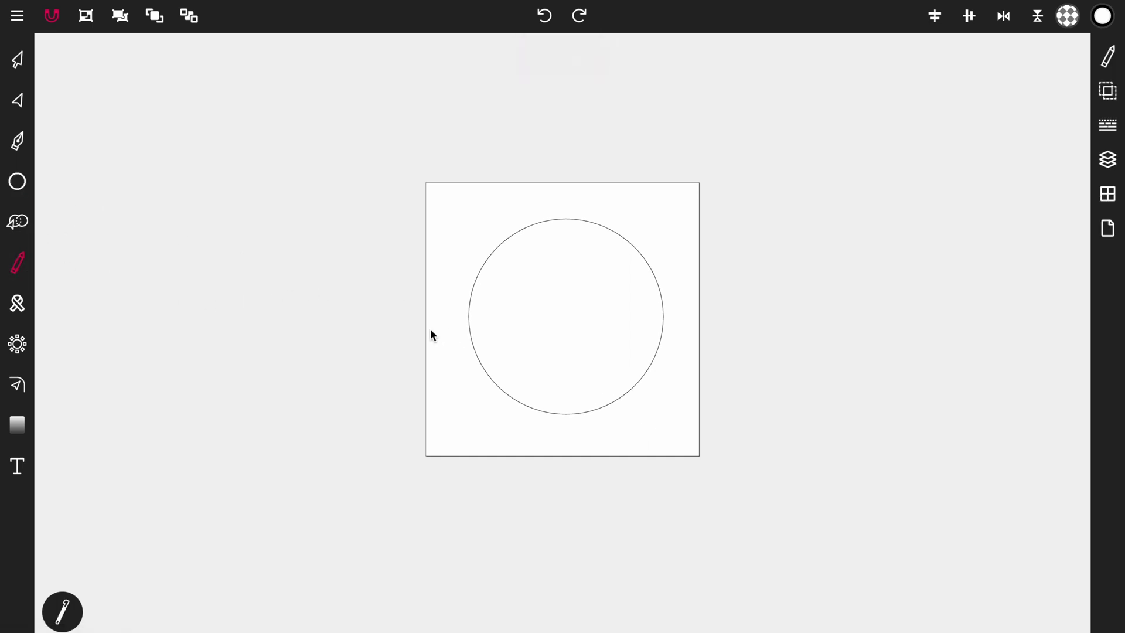
pyautogui.moveTo(430, 330)
pyautogui.mouseDown()
pyautogui.moveTo(499, 311)
pyautogui.moveTo(791, 350)
pyautogui.mouseUp()
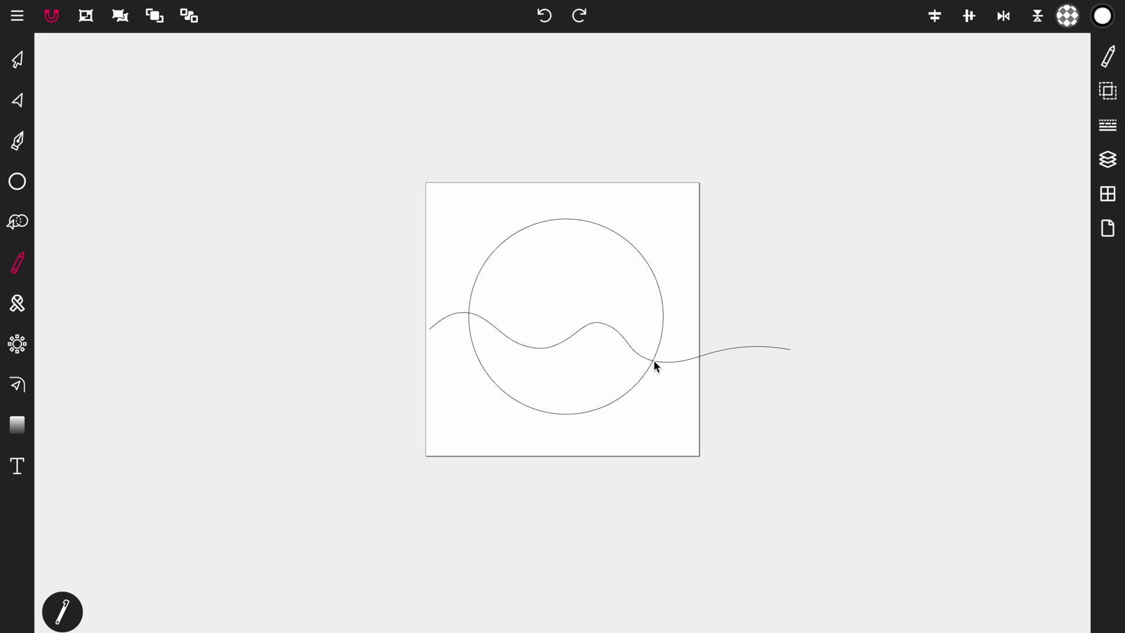
pyautogui.click(18, 59)
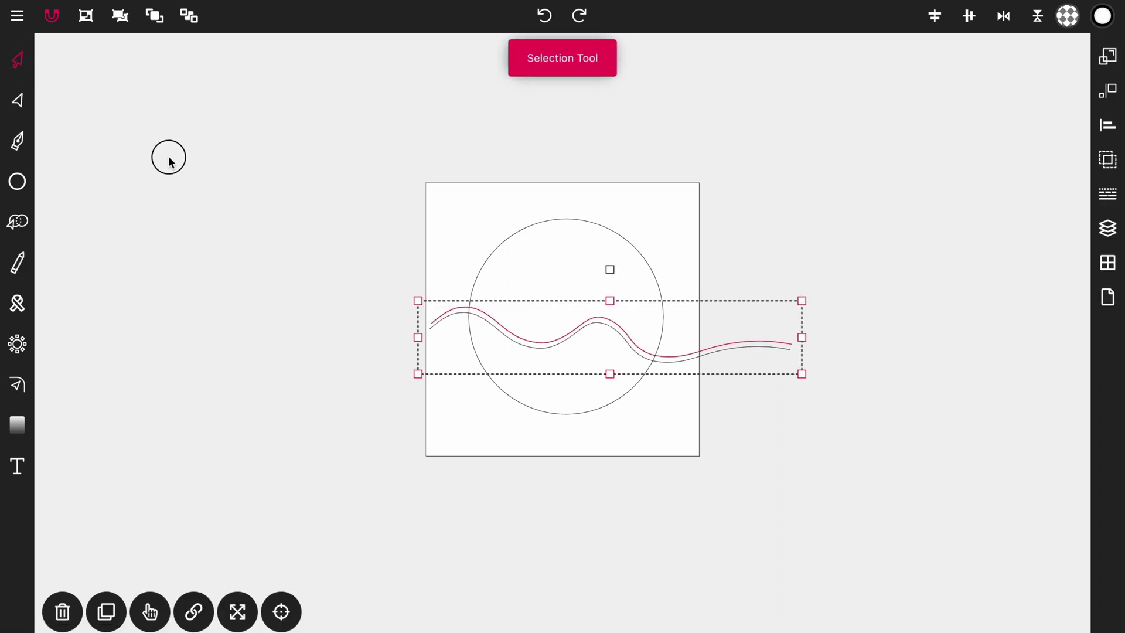
pyautogui.click(167, 158)
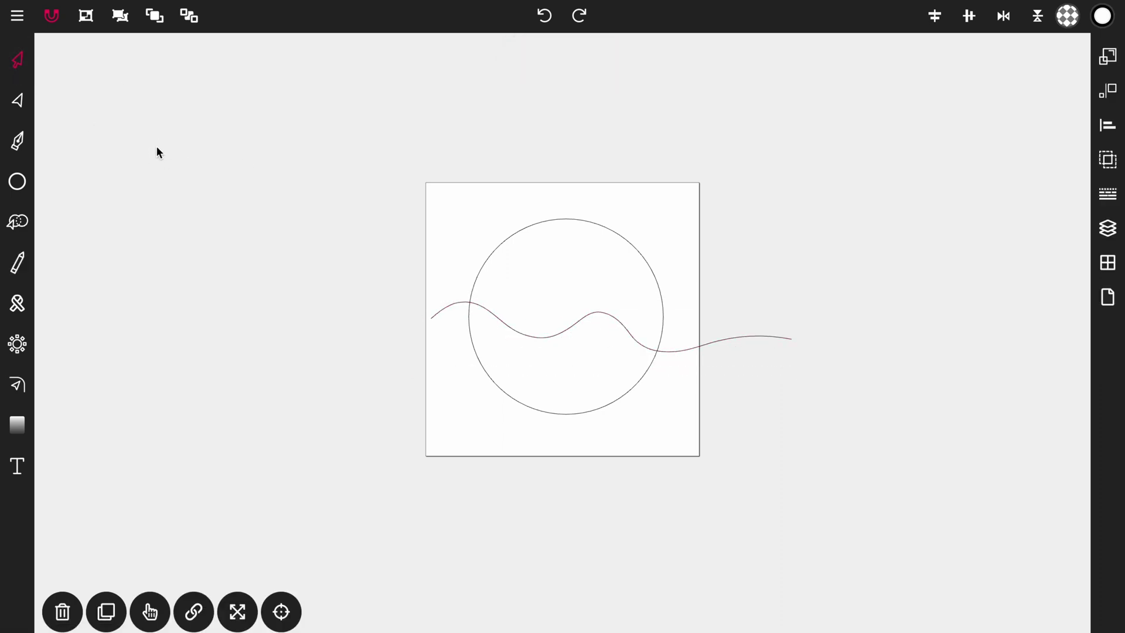
pyautogui.moveTo(179, 122); pyautogui.dragTo(959, 530)
pyautogui.click(17, 221)
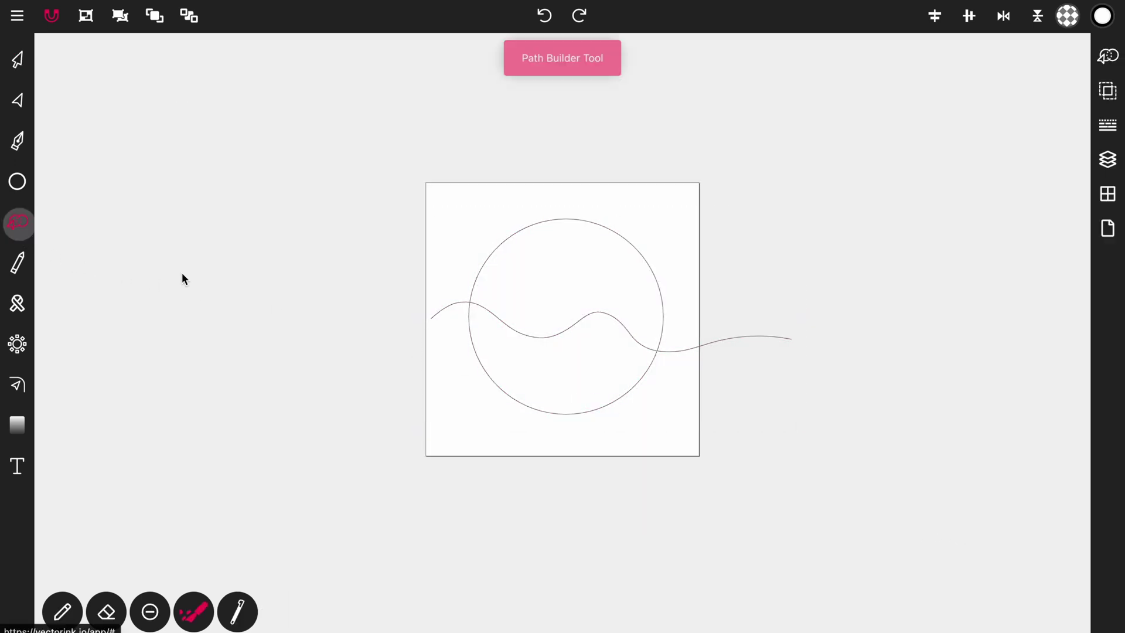
pyautogui.click(560, 290)
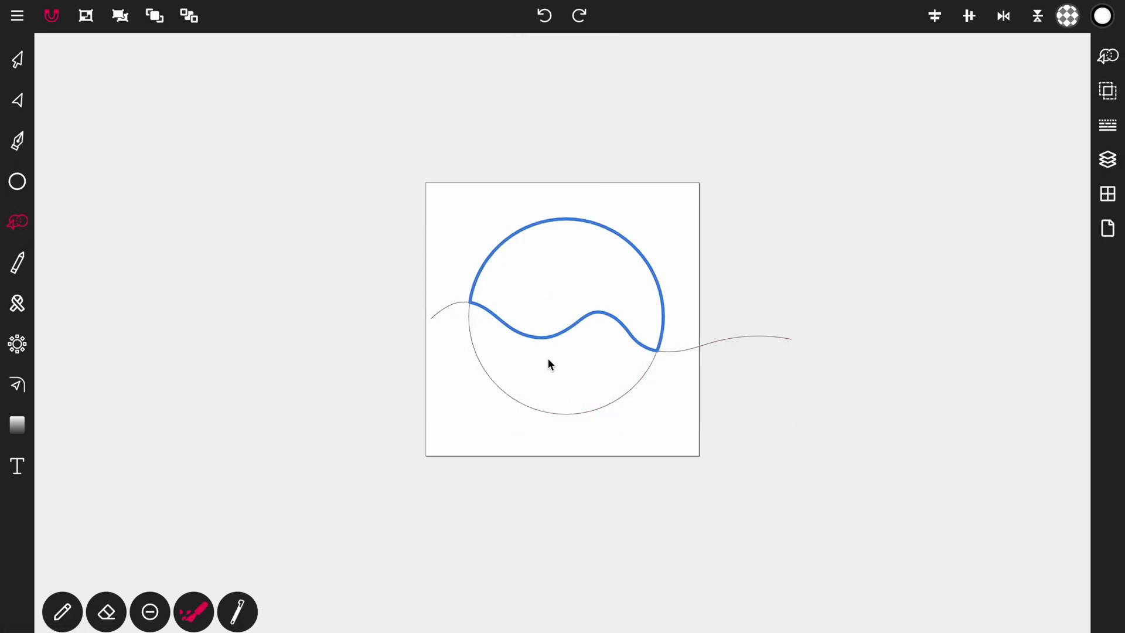
pyautogui.click(578, 362)
pyautogui.click(17, 60)
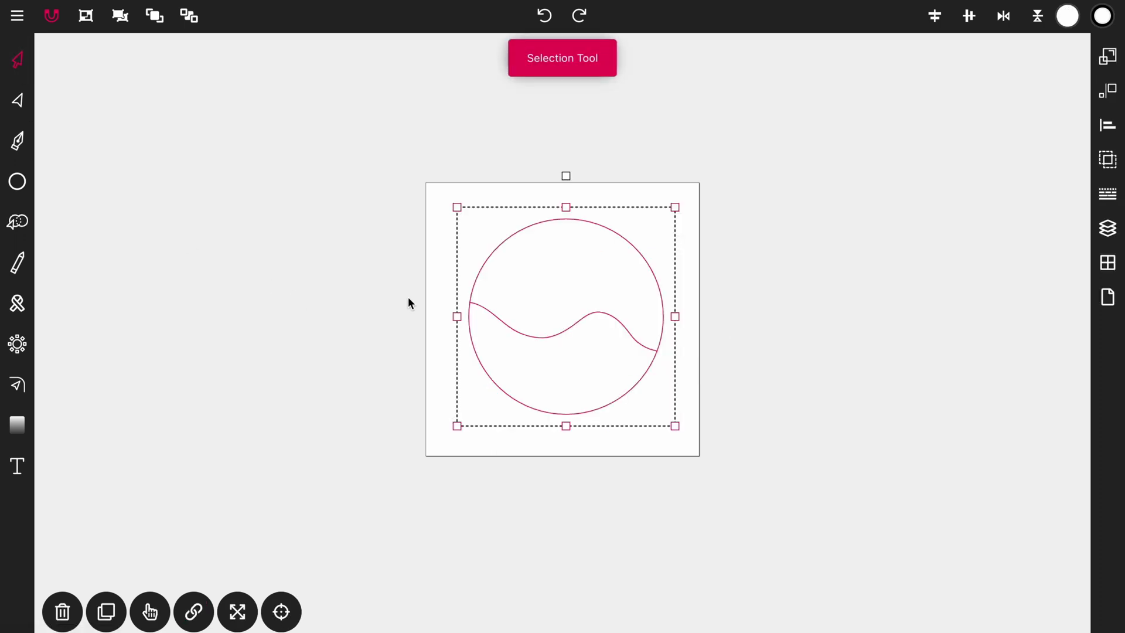
pyautogui.click(490, 311)
pyautogui.click(482, 328)
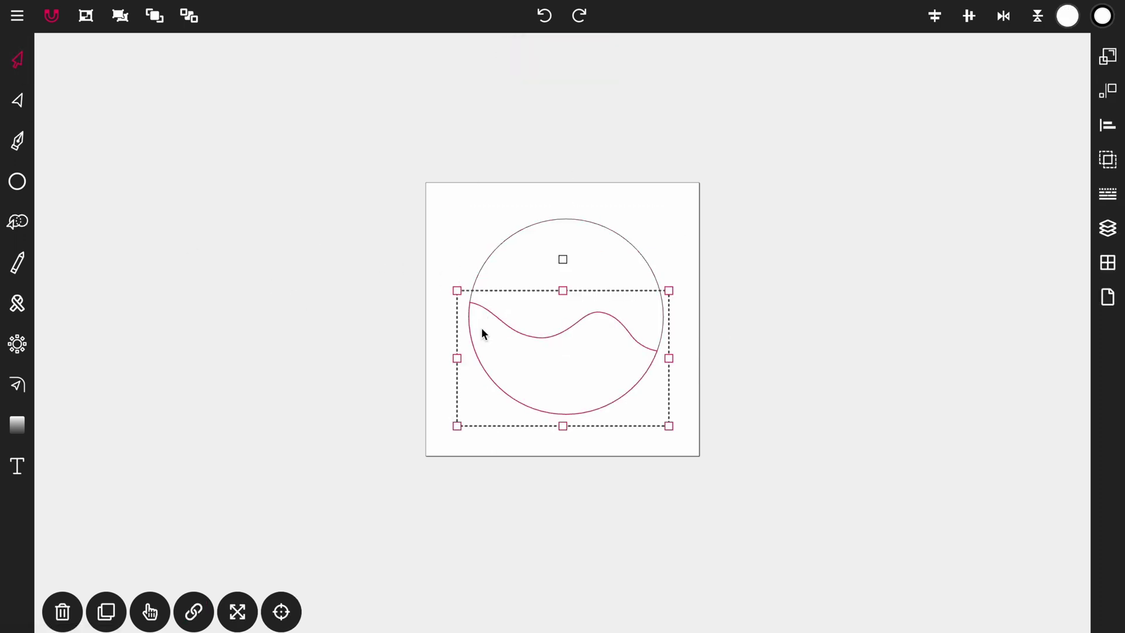
pyautogui.click(398, 250)
pyautogui.click(543, 17)
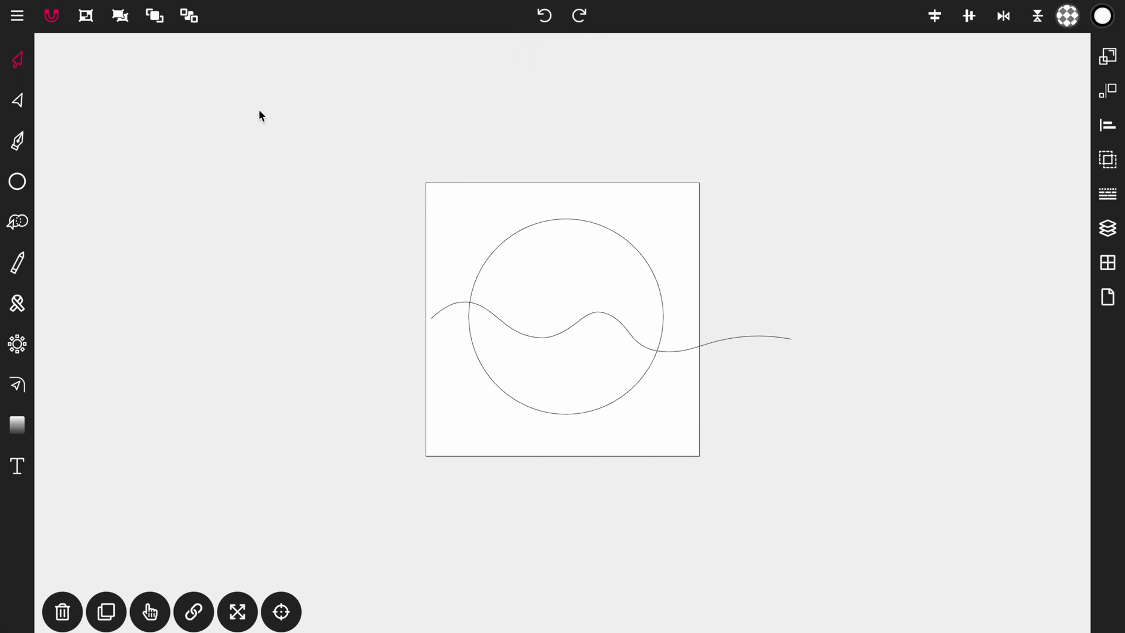
# Use Path Builder on the region under the wave to make it a separate shape, then deselect
pyautogui.click(444, 311)
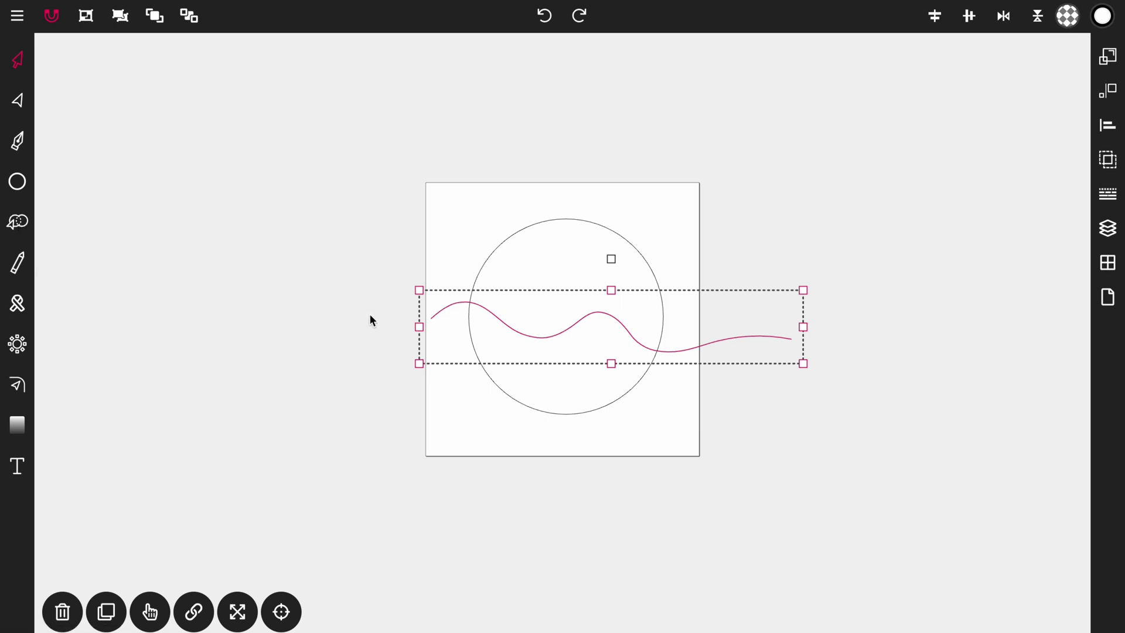
pyautogui.click(34, 220)
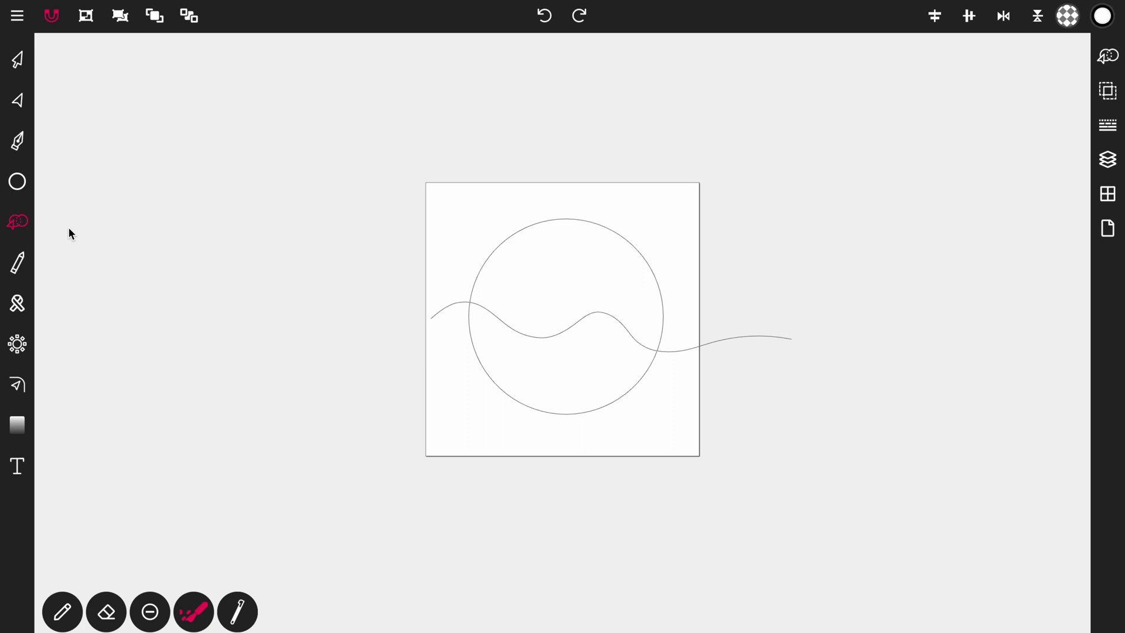
pyautogui.click(538, 357)
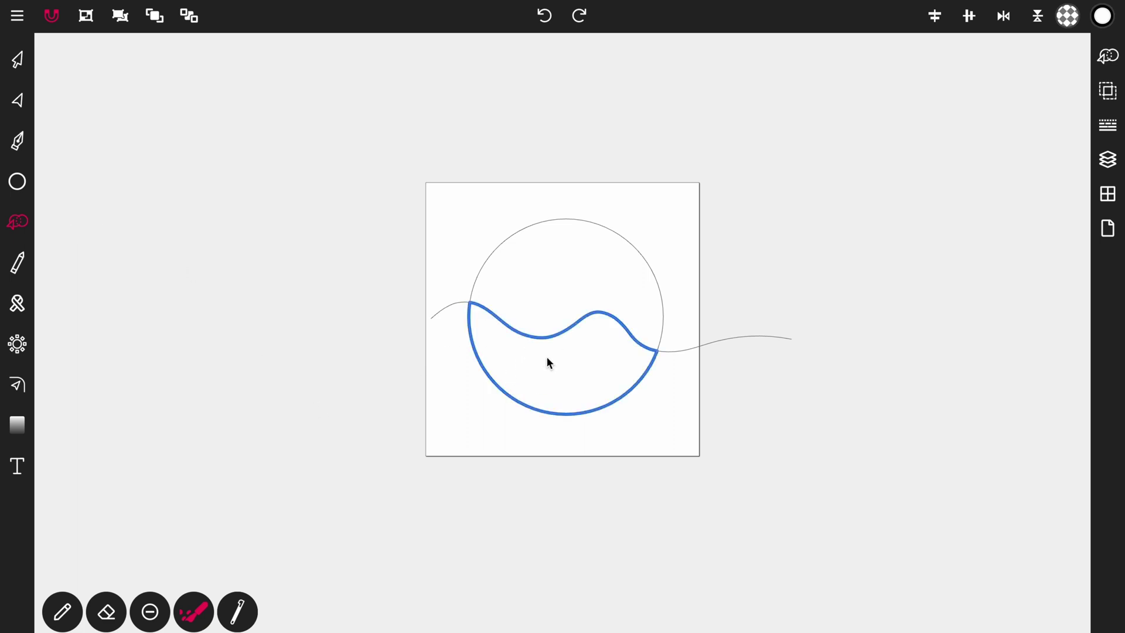
pyautogui.click(16, 61)
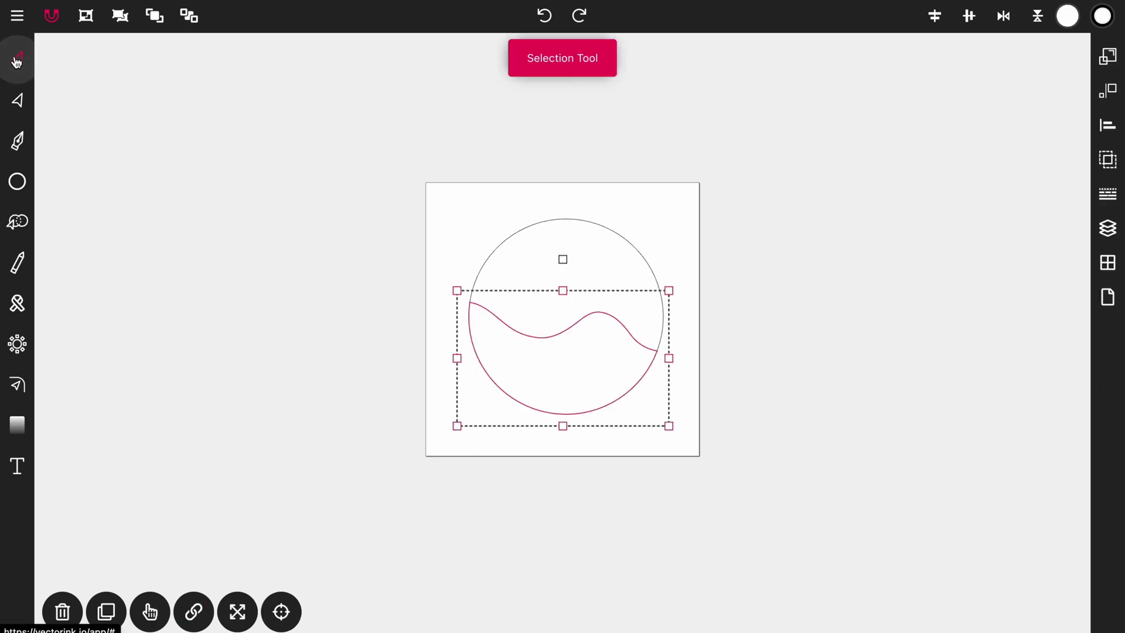
pyautogui.click(190, 244)
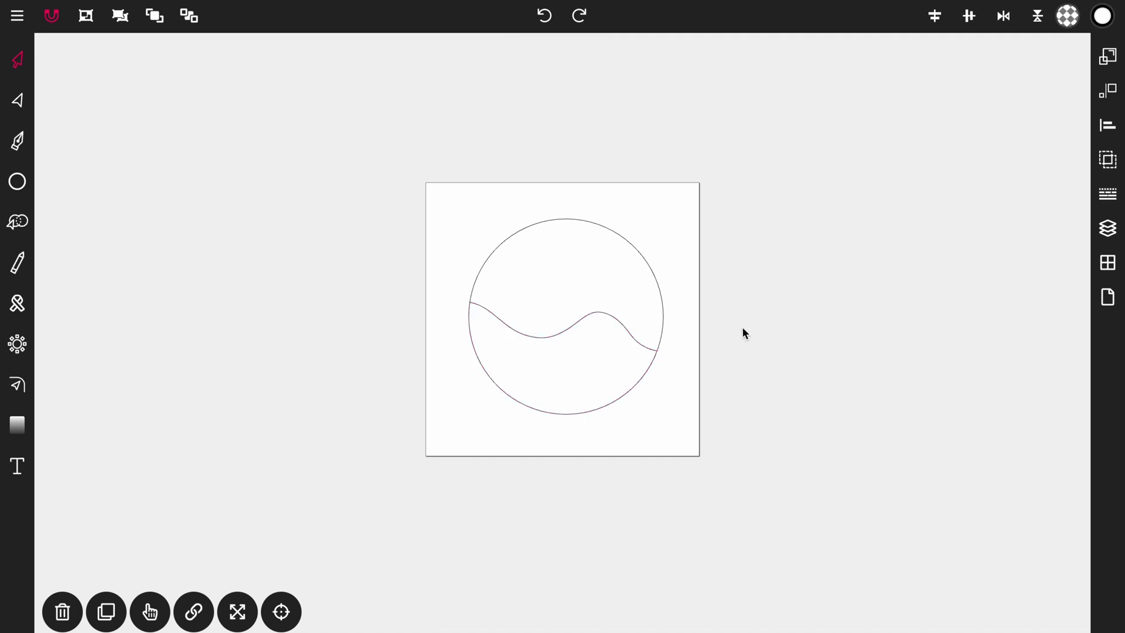
# Marquee-select the circle and wave together and delete them
pyautogui.click(596, 318)
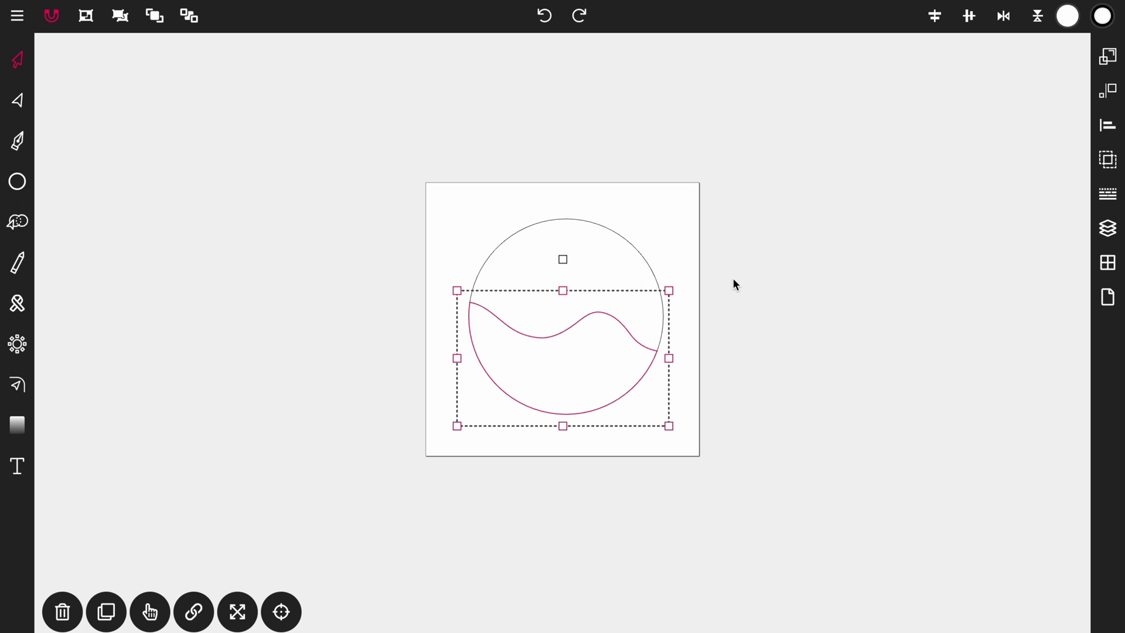
pyautogui.moveTo(351, 113); pyautogui.dragTo(693, 455)
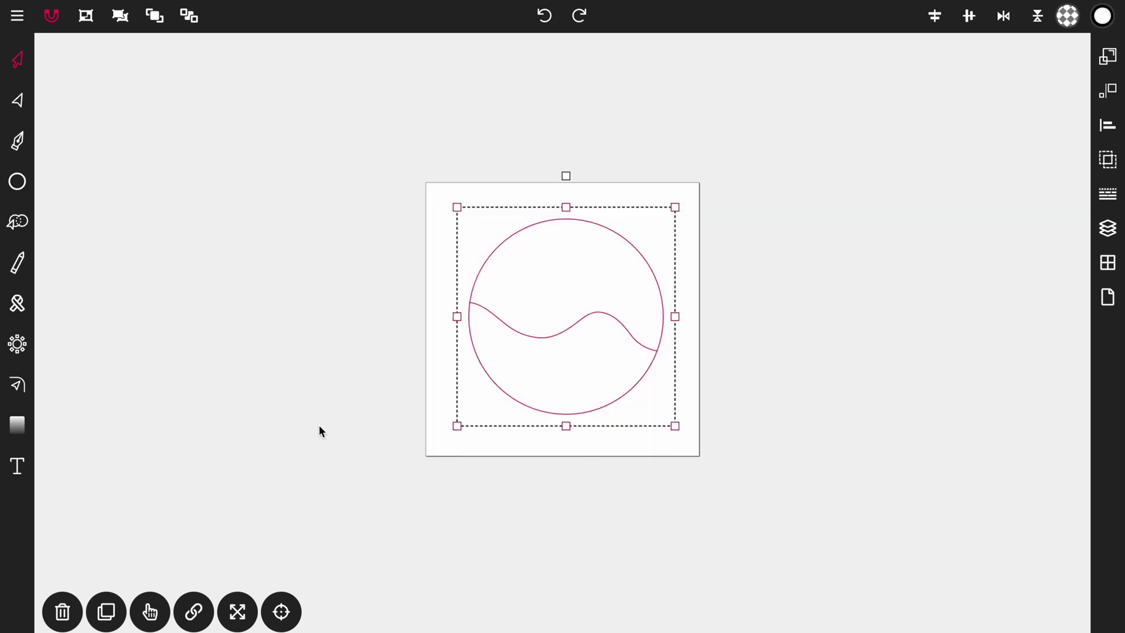
pyautogui.click(62, 611)
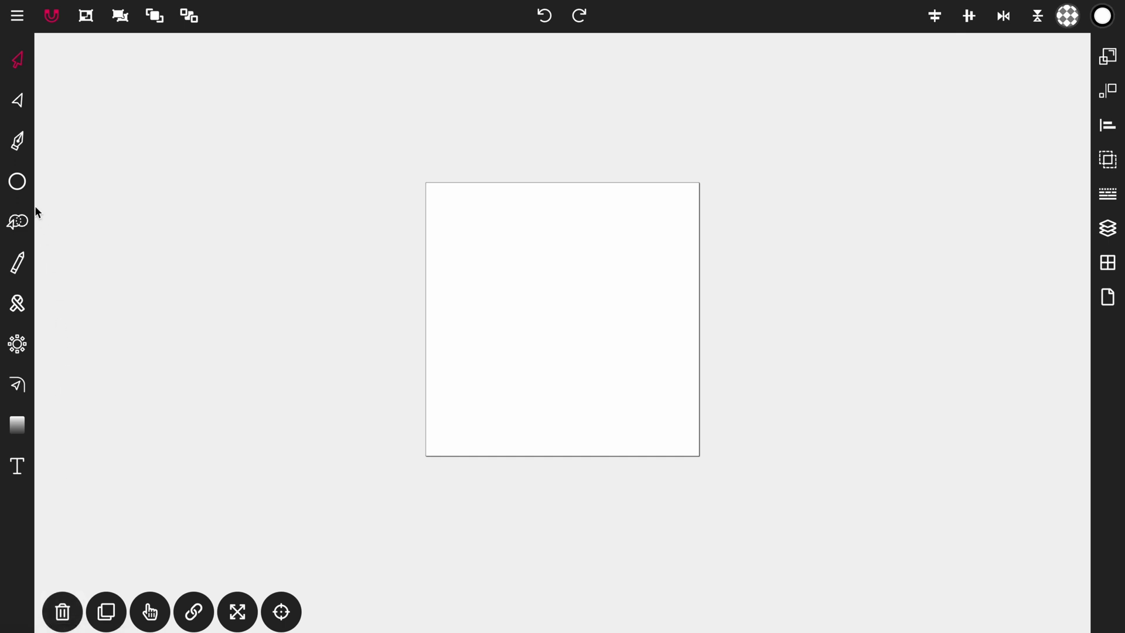
pyautogui.click(17, 181)
# Draw a circle, centre it horizontally, and repeat it into a five-circle overlapping rosette
pyautogui.moveTo(518, 230); pyautogui.dragTo(681, 382)
pyautogui.click(20, 59)
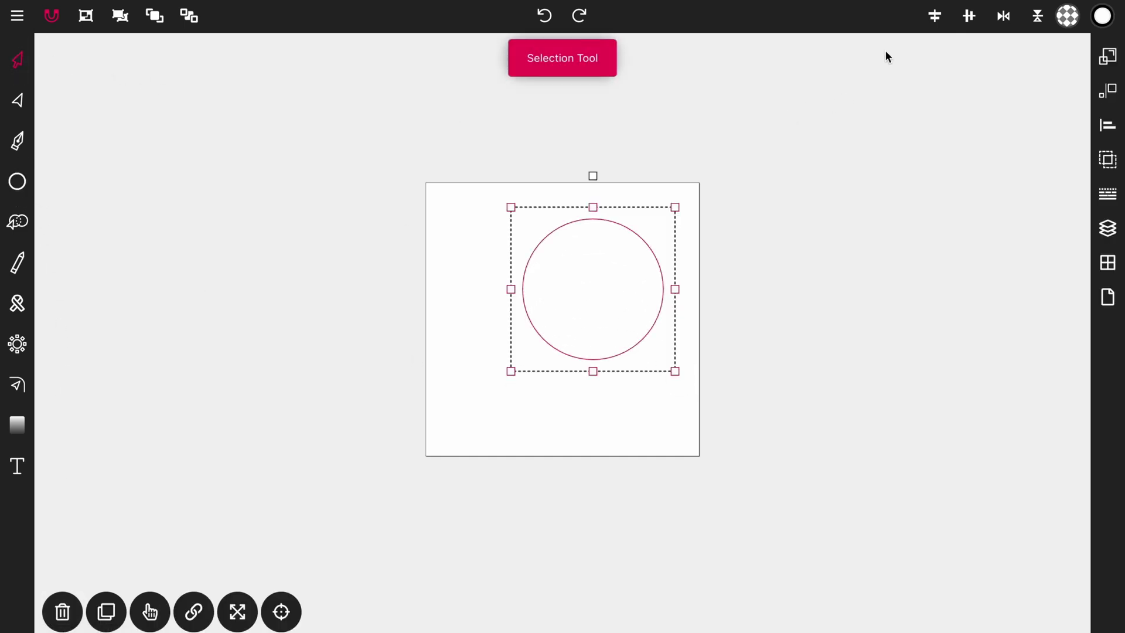
pyautogui.click(936, 16)
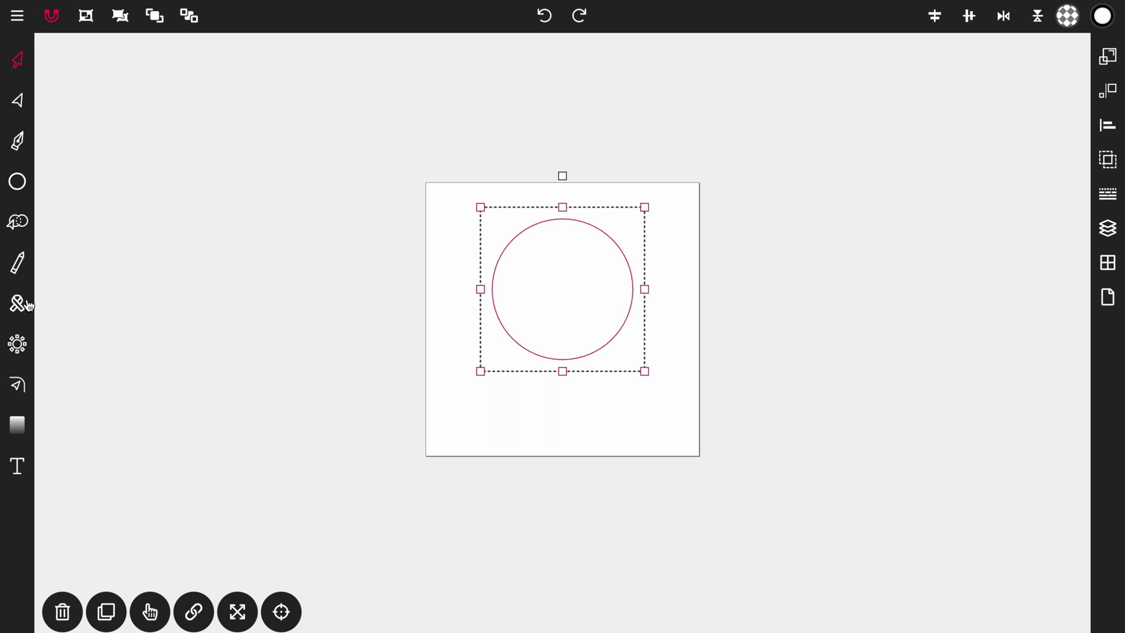
pyautogui.click(17, 346)
pyautogui.moveTo(276, 404); pyautogui.dragTo(277, 379)
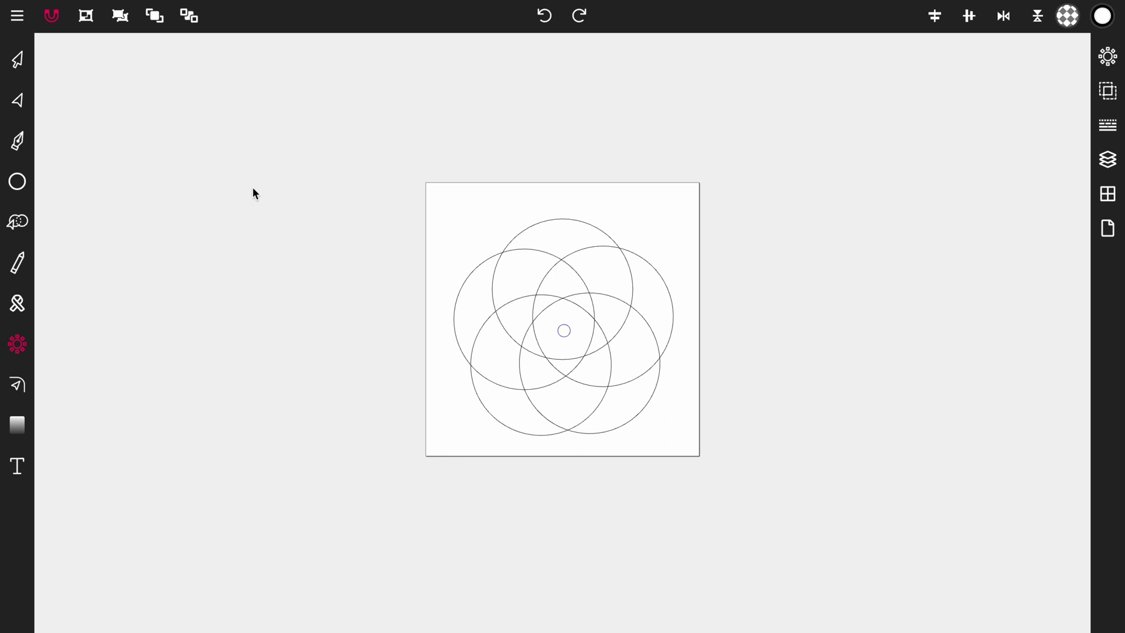
pyautogui.click(17, 59)
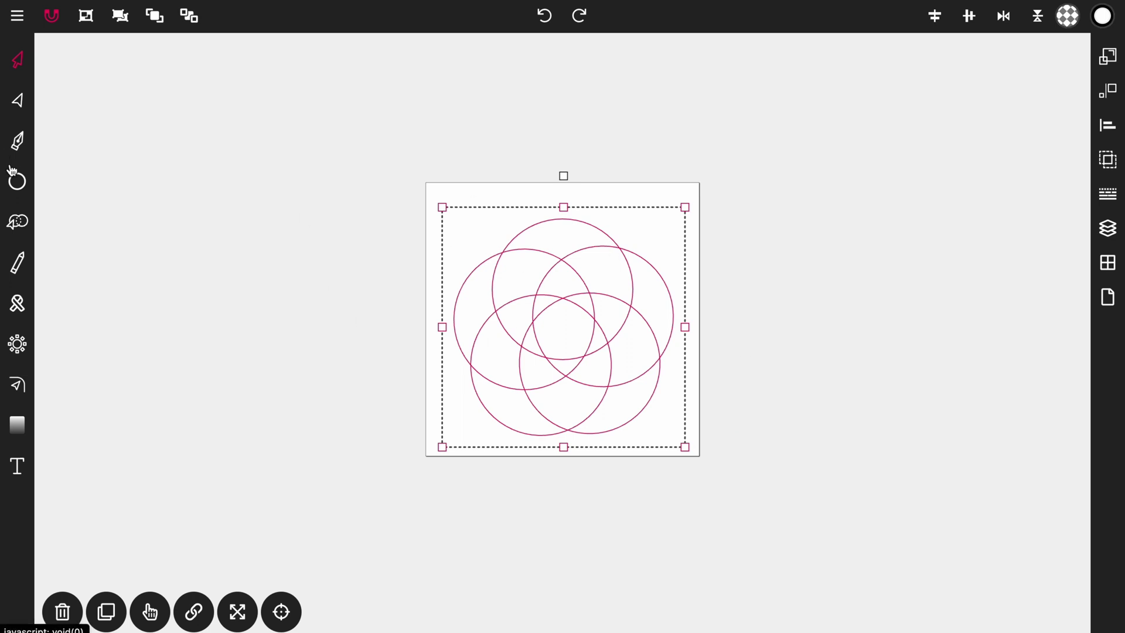
# Drag Path Builder across the overlapping circle regions to merge them into swirl shapes, then deselect
pyautogui.click(18, 223)
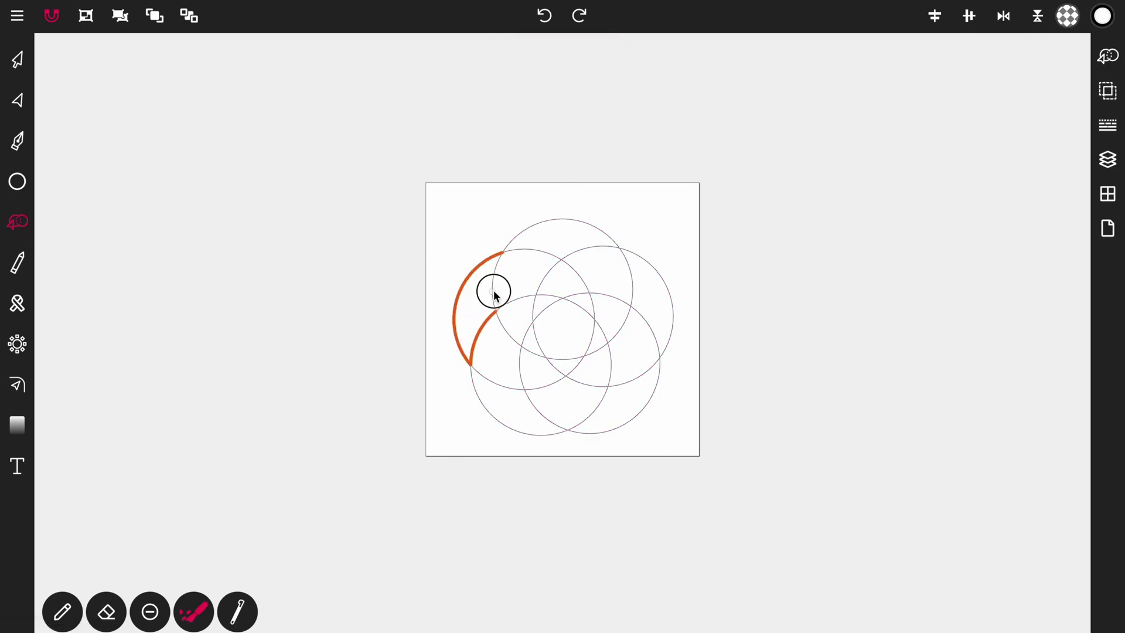
pyautogui.moveTo(494, 293)
pyautogui.mouseDown()
pyautogui.moveTo(570, 294)
pyautogui.moveTo(560, 240)
pyautogui.moveTo(603, 271)
pyautogui.moveTo(601, 335)
pyautogui.moveTo(647, 306)
pyautogui.moveTo(649, 288)
pyautogui.moveTo(630, 353)
pyautogui.moveTo(571, 367)
pyautogui.moveTo(583, 367)
pyautogui.moveTo(595, 409)
pyautogui.moveTo(625, 400)
pyautogui.moveTo(566, 400)
pyautogui.moveTo(535, 353)
pyautogui.moveTo(509, 405)
pyautogui.moveTo(498, 362)
pyautogui.moveTo(532, 316)
pyautogui.mouseUp()
pyautogui.click(17, 59)
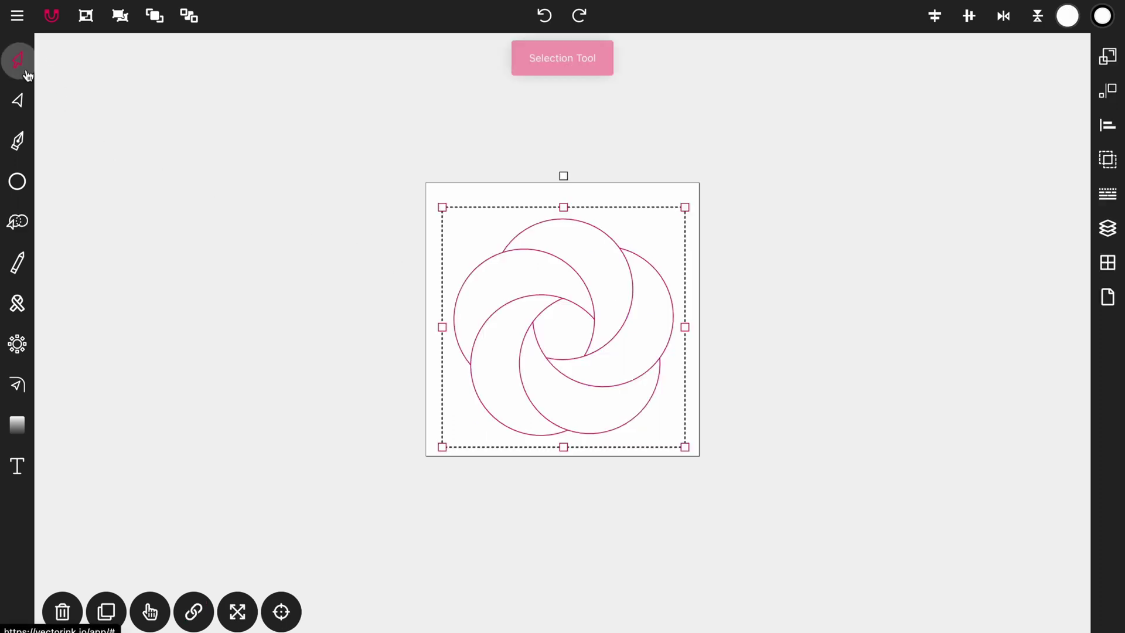
pyautogui.click(532, 162)
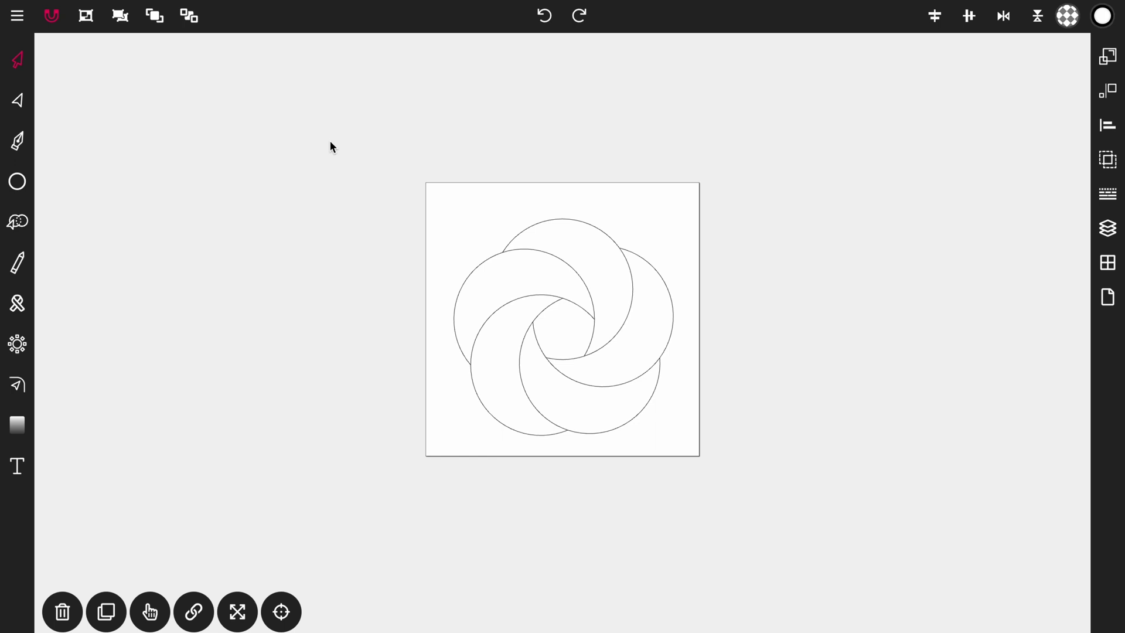
# Marquee-select all the swirl shapes and delete them
pyautogui.moveTo(331, 146); pyautogui.dragTo(759, 538)
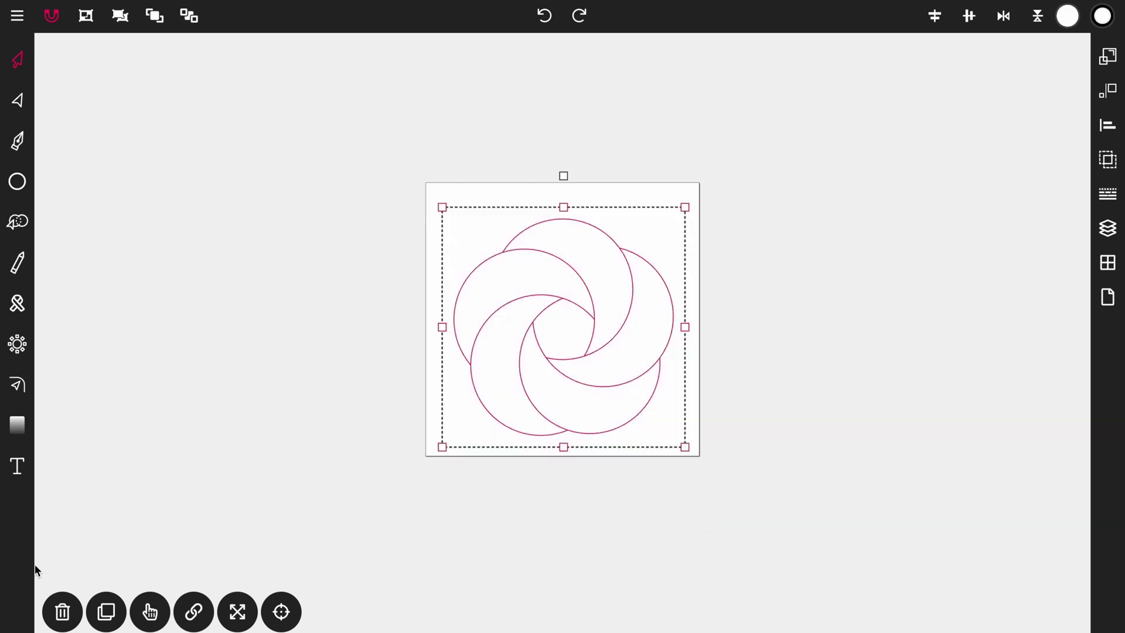
pyautogui.click(62, 613)
pyautogui.click(17, 263)
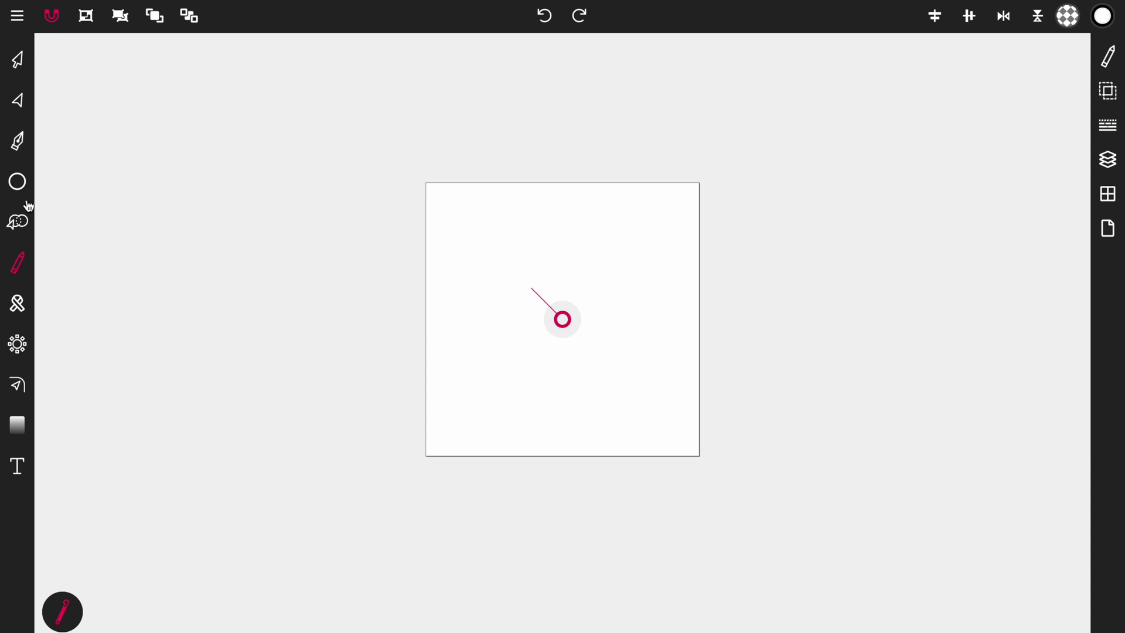
# Try the Point, Path Builder and Pen tools, then use Draw with Stylus On smoothing
pyautogui.click(17, 101)
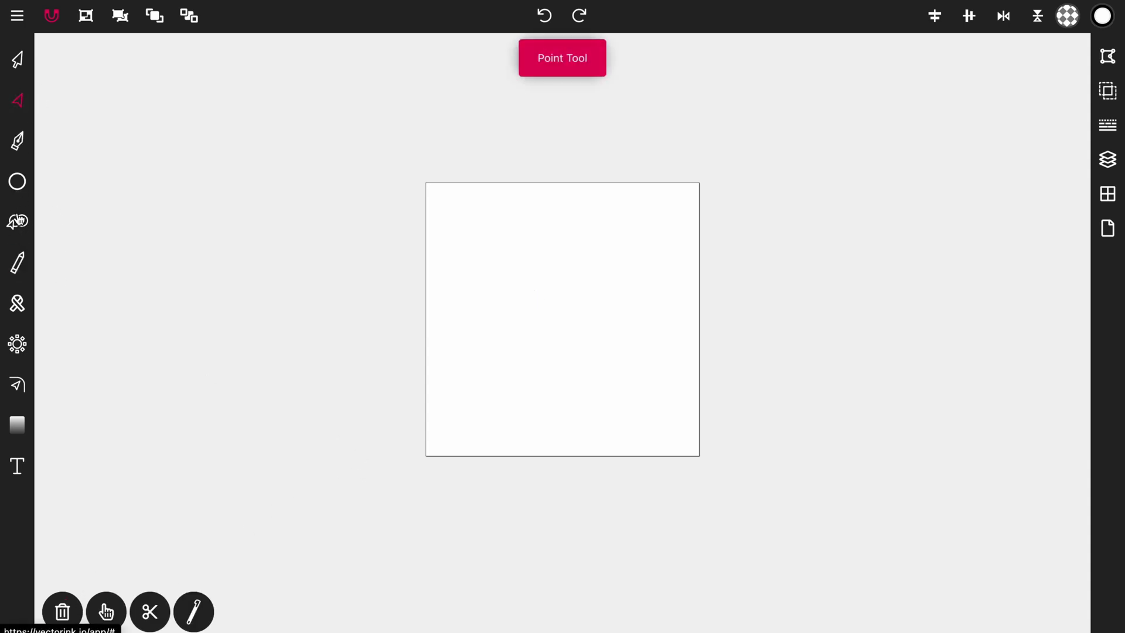
pyautogui.click(19, 222)
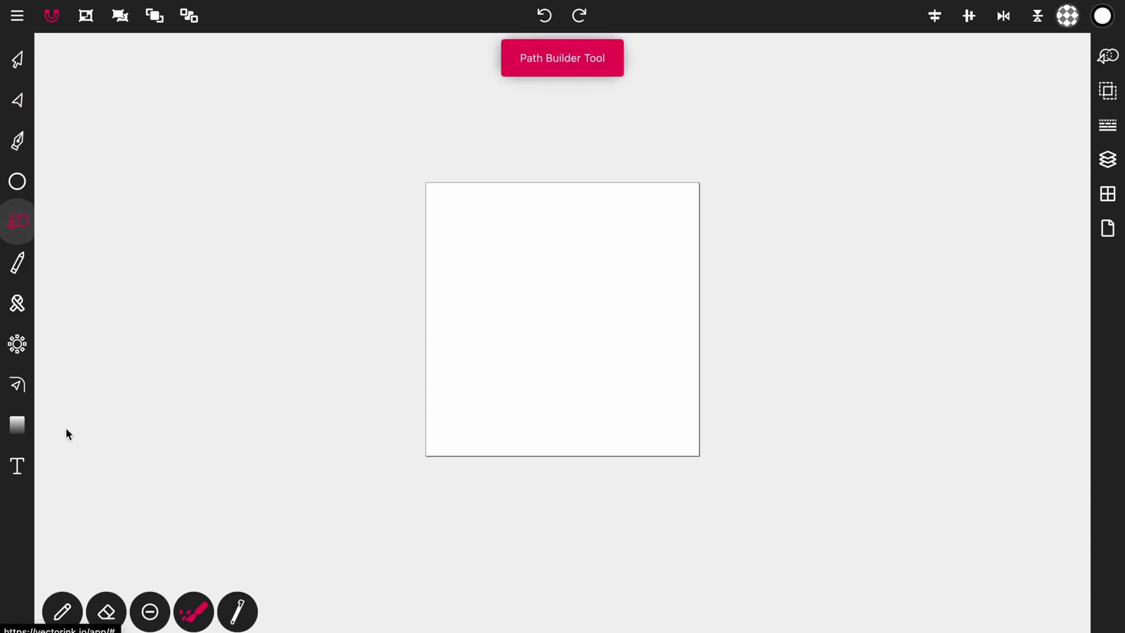
pyautogui.click(18, 156)
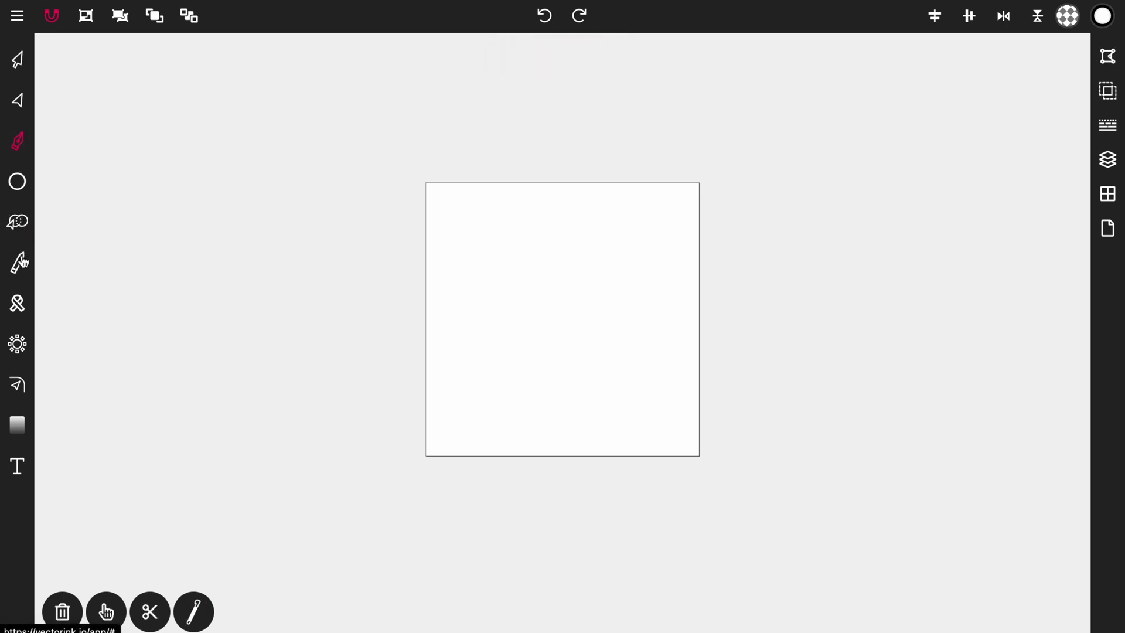
pyautogui.click(20, 263)
pyautogui.click(62, 612)
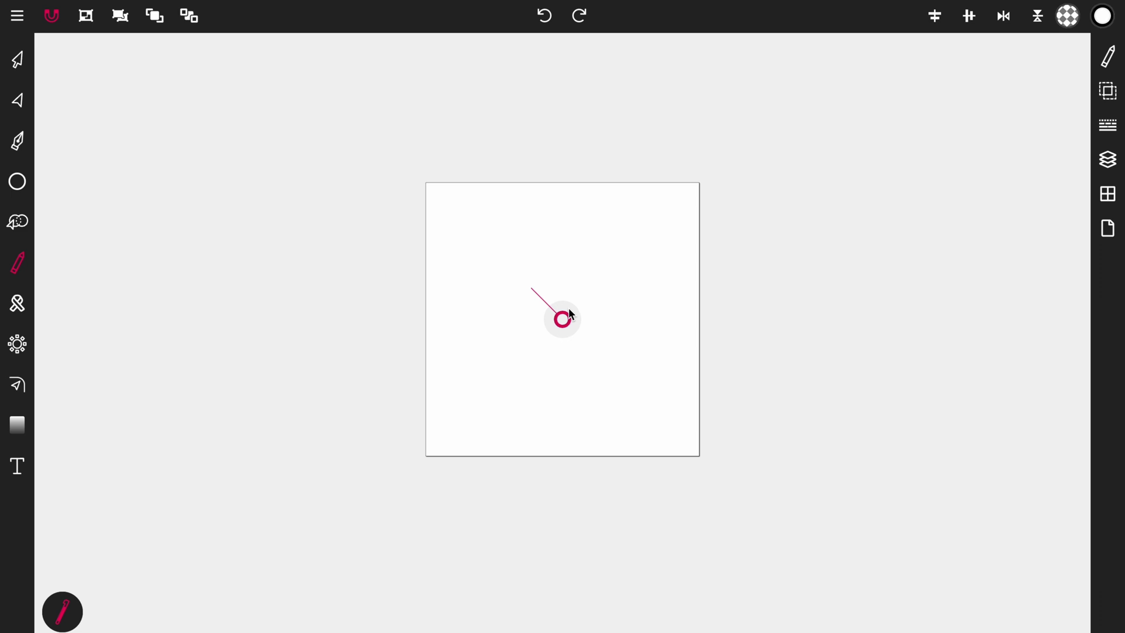
pyautogui.moveTo(569, 319)
pyautogui.mouseDown()
pyautogui.moveTo(573, 294)
pyautogui.moveTo(634, 257)
pyautogui.moveTo(671, 287)
pyautogui.moveTo(697, 363)
pyautogui.moveTo(675, 401)
pyautogui.moveTo(624, 440)
pyautogui.moveTo(541, 398)
pyautogui.moveTo(572, 298)
pyautogui.moveTo(570, 364)
pyautogui.moveTo(579, 302)
pyautogui.mouseUp()
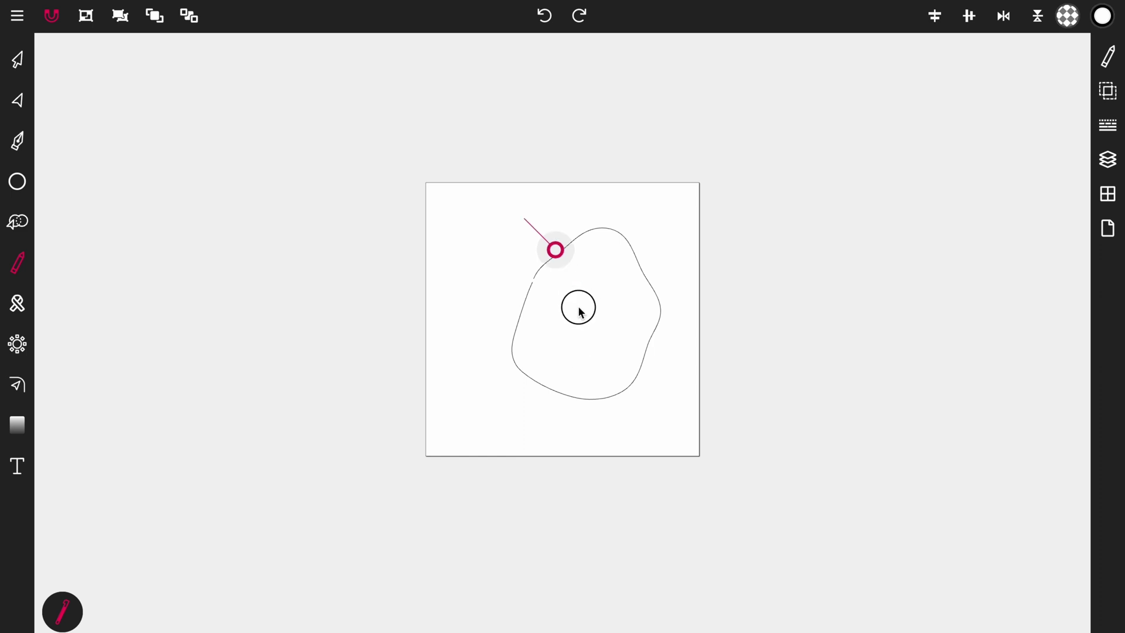
pyautogui.moveTo(532, 236)
pyautogui.mouseDown()
pyautogui.moveTo(603, 270)
pyautogui.moveTo(615, 314)
pyautogui.moveTo(573, 326)
pyautogui.moveTo(515, 314)
pyautogui.moveTo(500, 284)
pyautogui.moveTo(551, 230)
pyautogui.mouseUp()
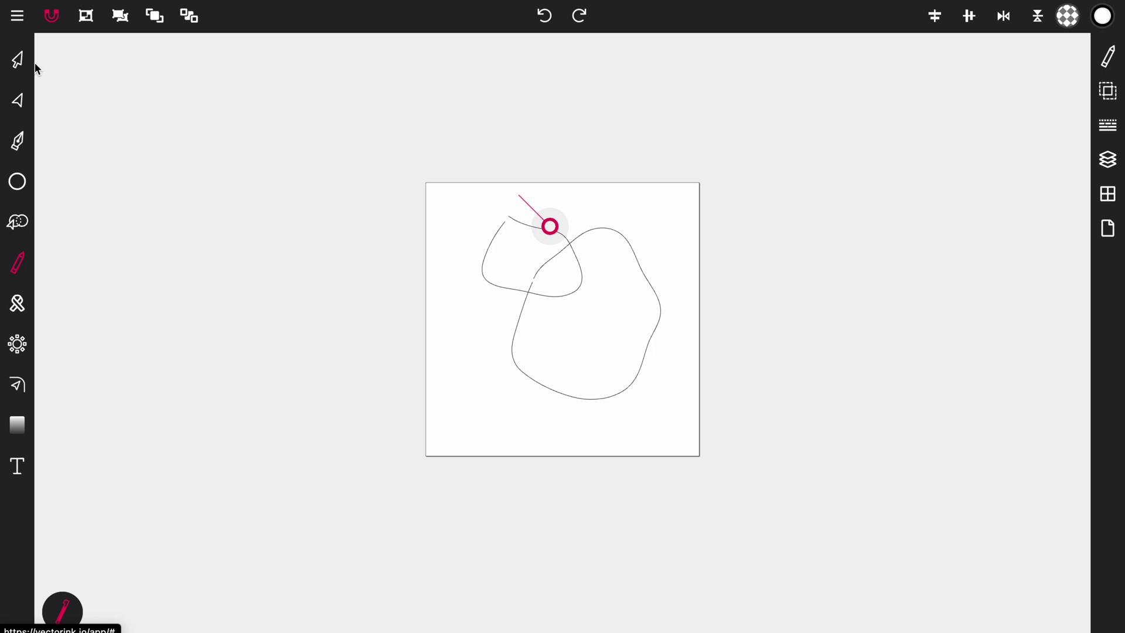
pyautogui.click(18, 59)
pyautogui.moveTo(359, 136)
pyautogui.mouseDown()
pyautogui.moveTo(653, 407)
pyautogui.moveTo(832, 544)
pyautogui.mouseUp()
pyautogui.click(62, 612)
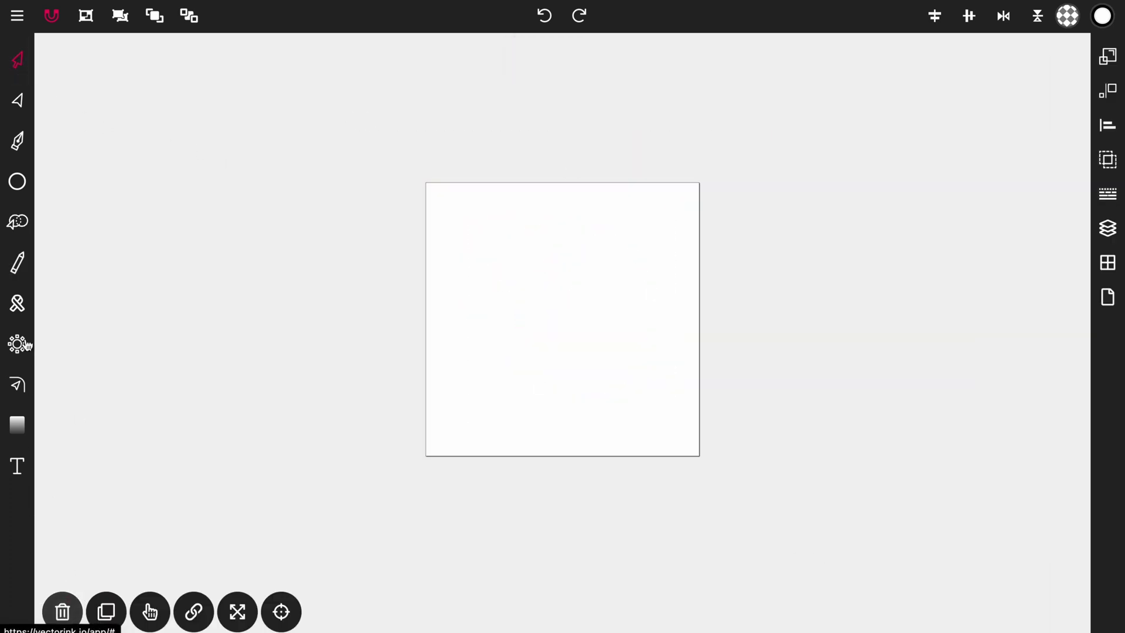
pyautogui.click(17, 181)
pyautogui.moveTo(441, 201); pyautogui.dragTo(592, 329)
pyautogui.moveTo(513, 254)
pyautogui.mouseDown()
pyautogui.moveTo(598, 367)
pyautogui.moveTo(700, 435)
pyautogui.mouseUp()
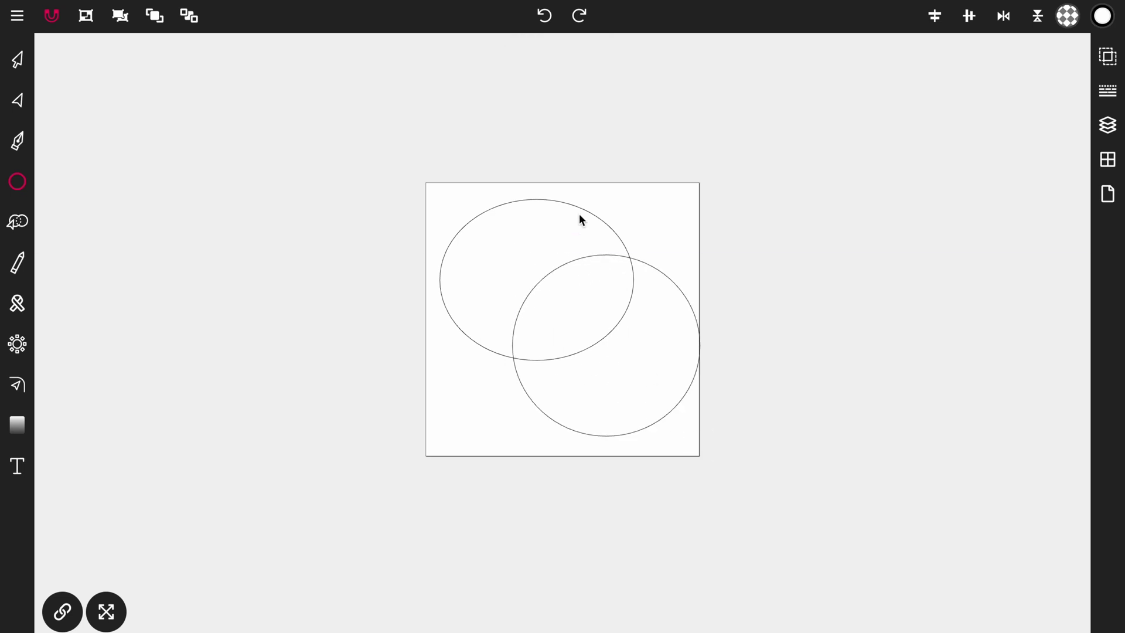
pyautogui.moveTo(576, 211); pyautogui.dragTo(770, 391)
pyautogui.moveTo(437, 239); pyautogui.dragTo(570, 397)
pyautogui.moveTo(393, 425)
pyautogui.mouseDown()
pyautogui.moveTo(508, 386)
pyautogui.moveTo(648, 281)
pyautogui.moveTo(631, 250)
pyautogui.mouseUp()
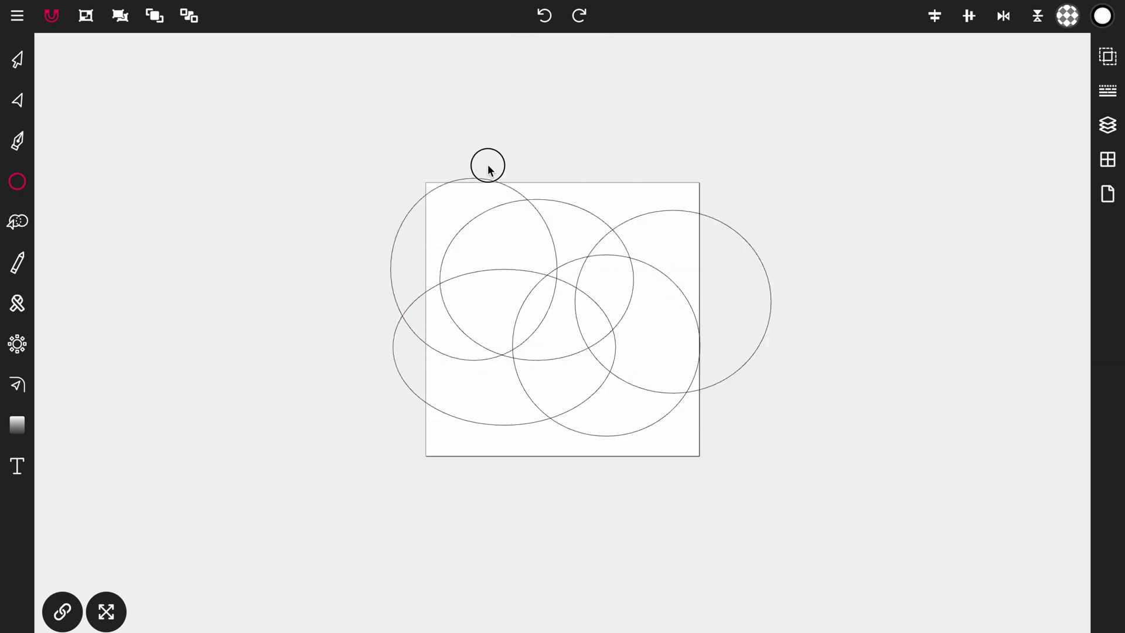
pyautogui.moveTo(455, 101); pyautogui.dragTo(723, 328)
pyautogui.click(17, 59)
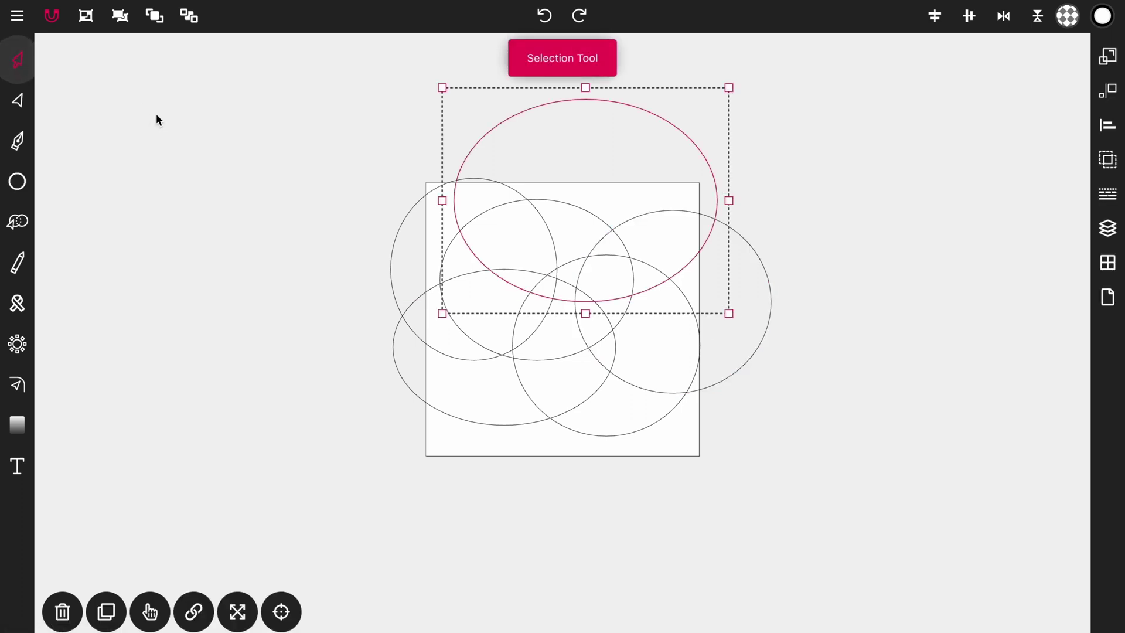
pyautogui.click(668, 410)
pyautogui.moveTo(238, 65); pyautogui.dragTo(901, 537)
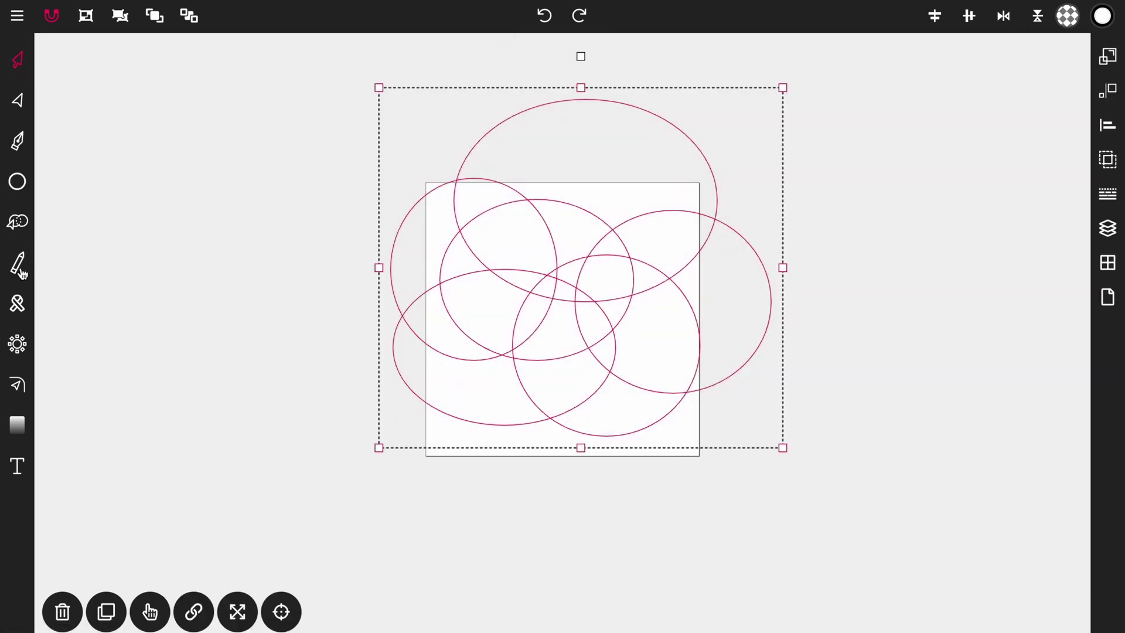
pyautogui.click(17, 221)
pyautogui.click(247, 604)
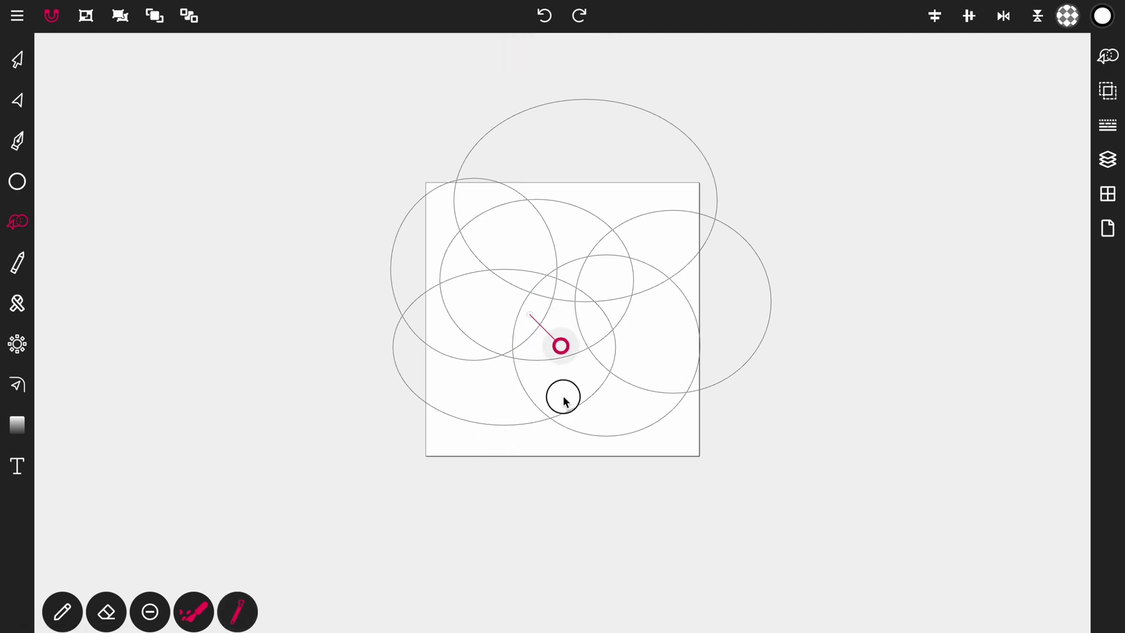
pyautogui.moveTo(558, 351)
pyautogui.mouseDown()
pyautogui.moveTo(568, 318)
pyautogui.moveTo(586, 329)
pyautogui.moveTo(574, 325)
pyautogui.mouseUp()
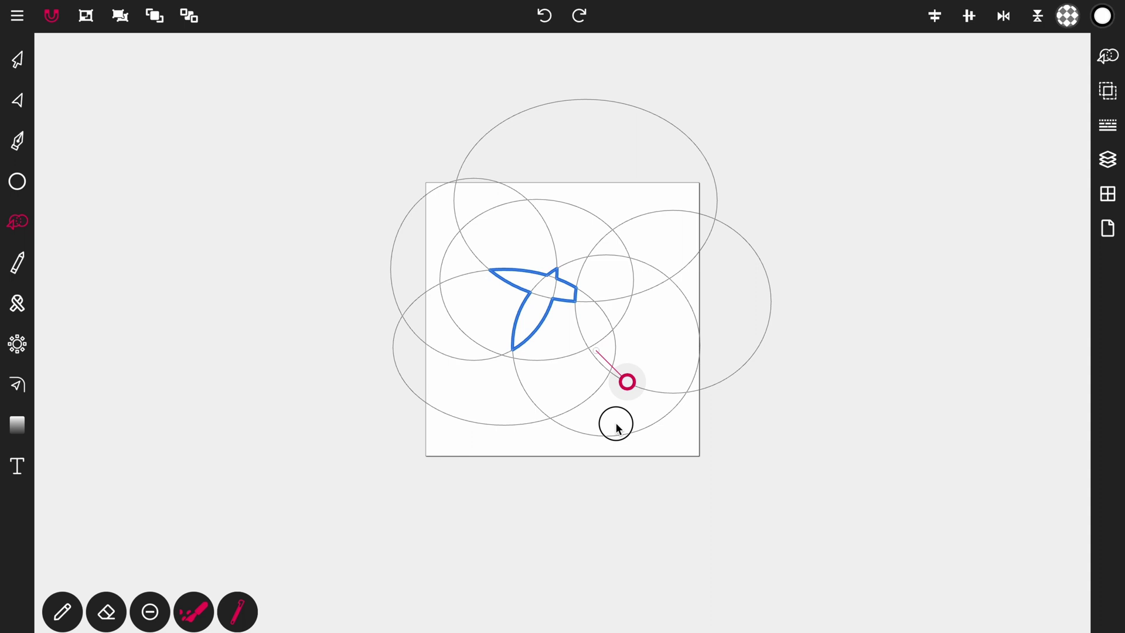
pyautogui.moveTo(613, 404)
pyautogui.mouseDown()
pyautogui.moveTo(608, 435)
pyautogui.moveTo(640, 437)
pyautogui.moveTo(608, 417)
pyautogui.moveTo(626, 394)
pyautogui.moveTo(596, 433)
pyautogui.mouseUp()
pyautogui.click(16, 61)
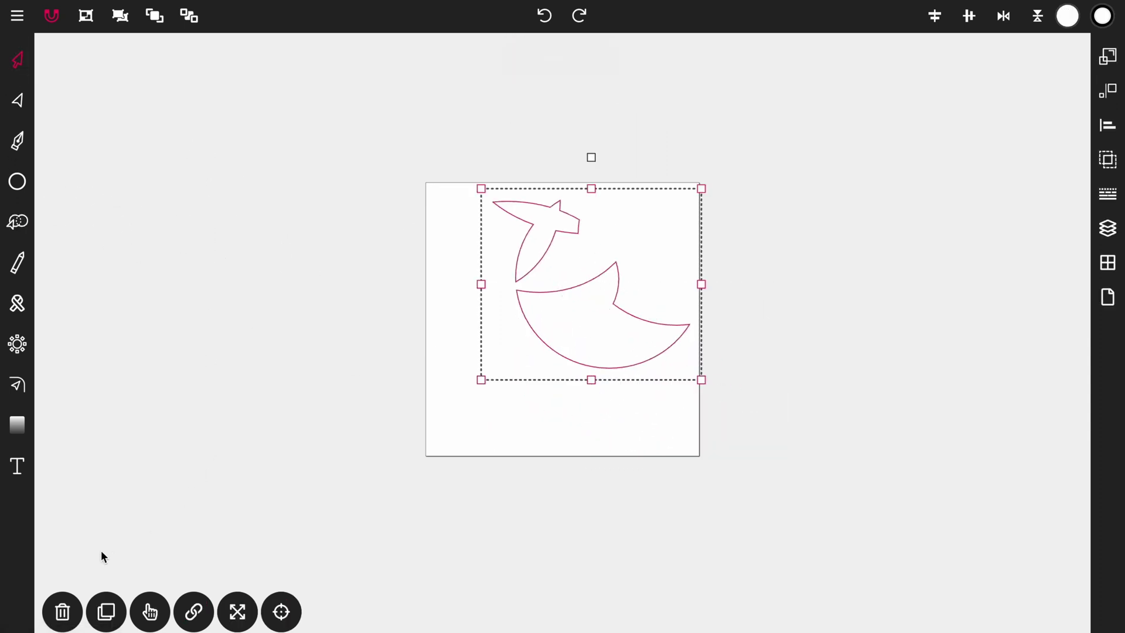
pyautogui.click(61, 604)
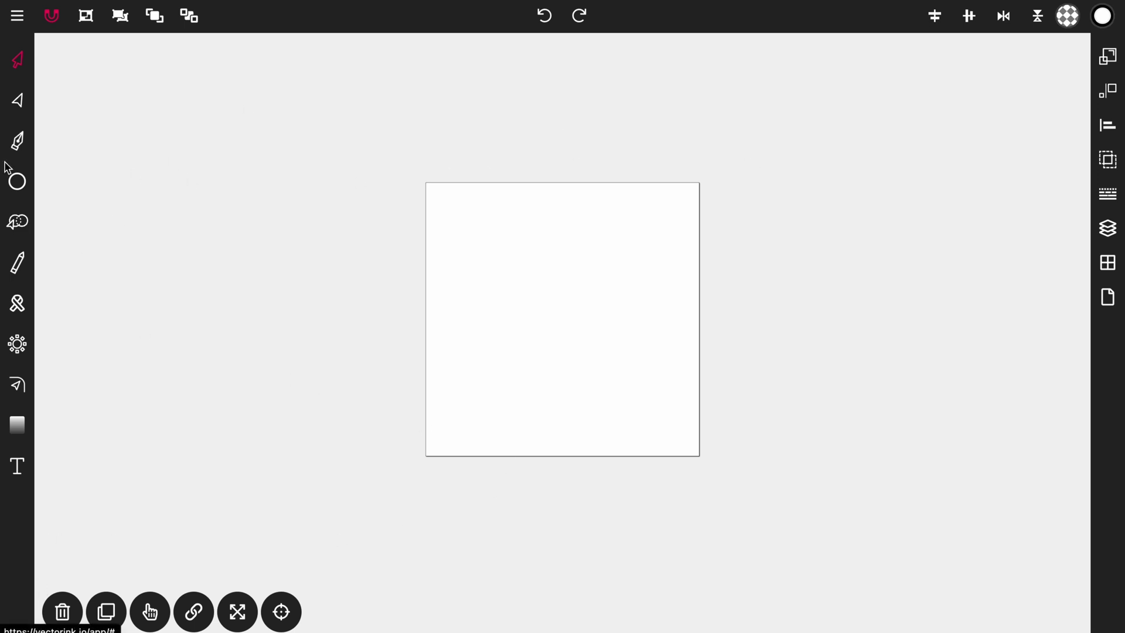
# Draw a circle, shrink it, and place it near the artboard's top-left
pyautogui.click(17, 181)
pyautogui.moveTo(455, 268); pyautogui.dragTo(638, 444)
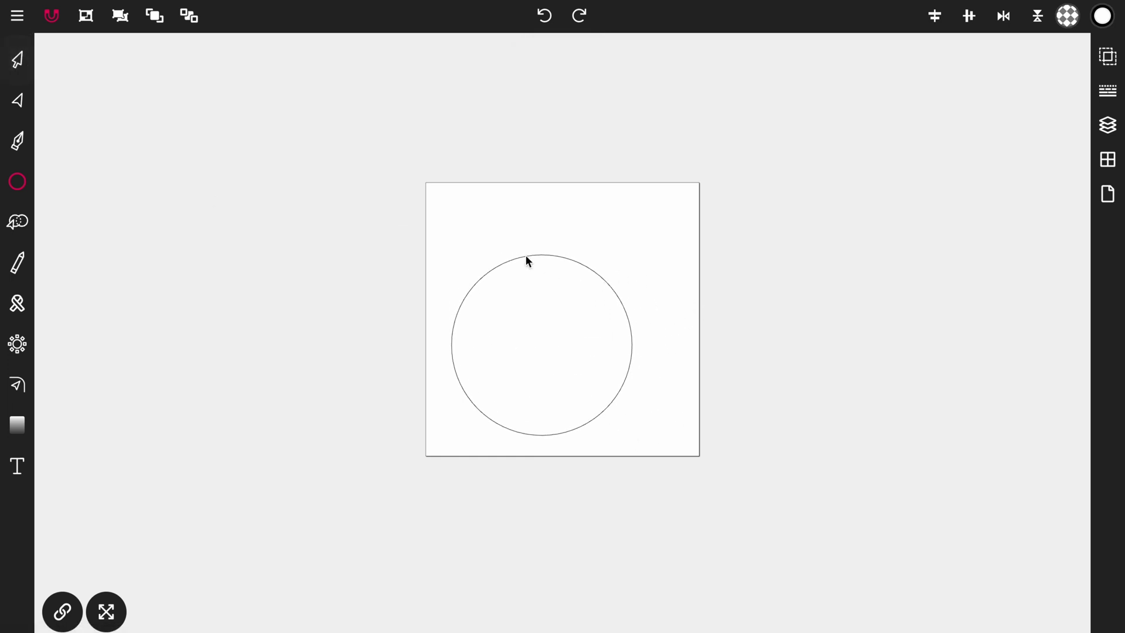
pyautogui.click(17, 59)
pyautogui.moveTo(644, 245); pyautogui.dragTo(575, 308)
pyautogui.moveTo(522, 367); pyautogui.dragTo(497, 265)
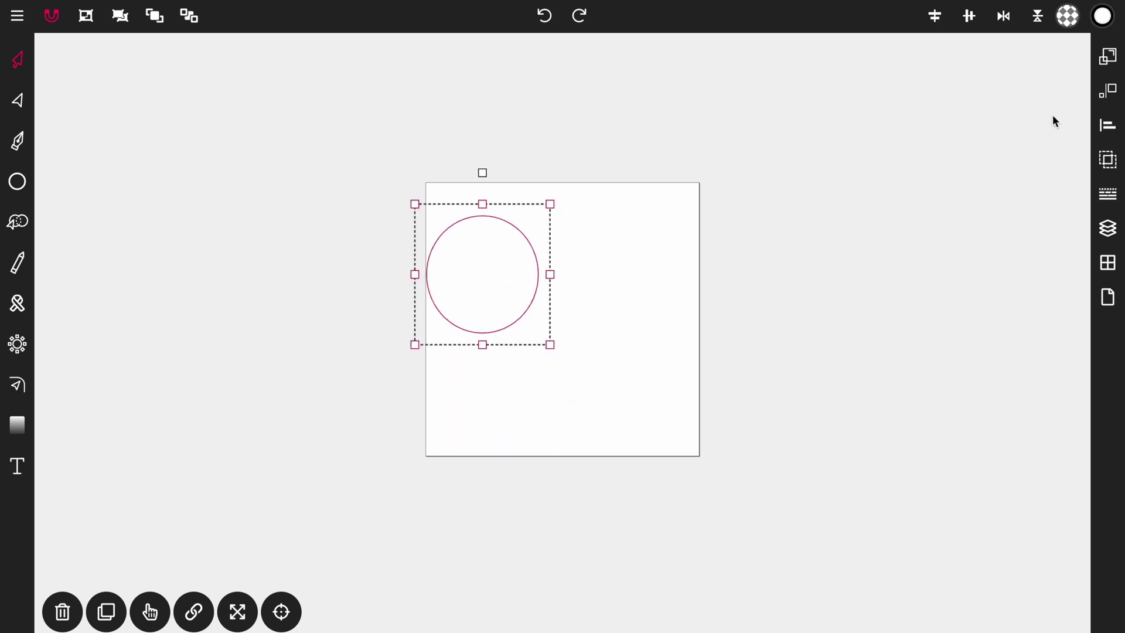
# Set the circle's fill to a fully opaque light mauve-pink by adjusting hue, opacity and shade
pyautogui.click(1067, 18)
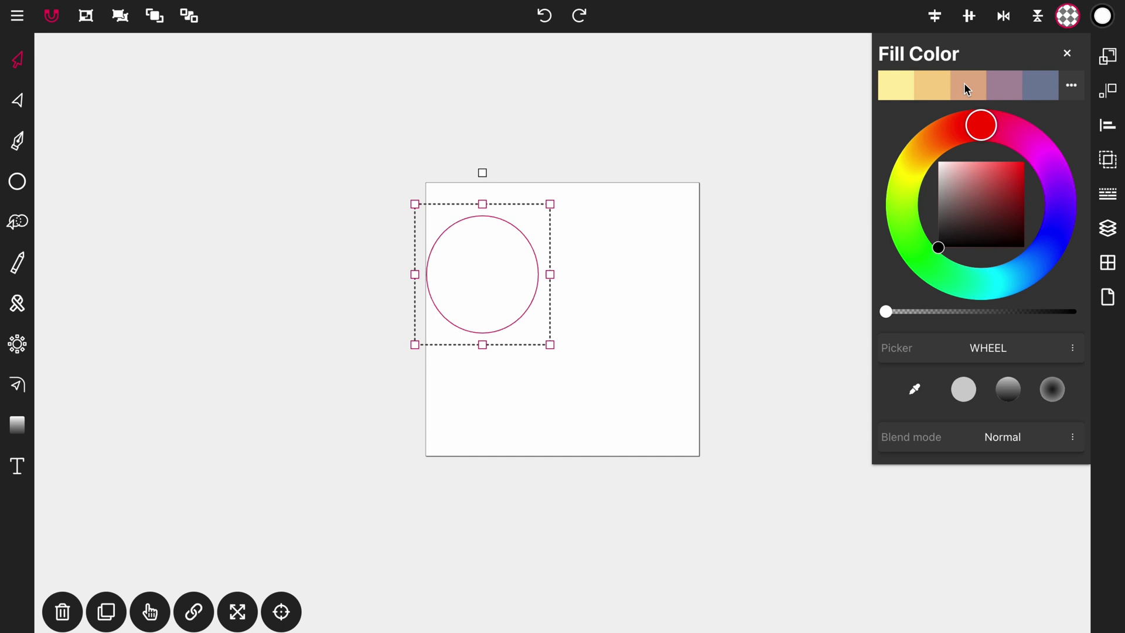
pyautogui.click(1009, 179)
pyautogui.moveTo(1027, 147); pyautogui.dragTo(1037, 183)
pyautogui.moveTo(1012, 312); pyautogui.dragTo(1076, 310)
pyautogui.moveTo(973, 183); pyautogui.dragTo(991, 181)
pyautogui.click(1016, 142)
pyautogui.moveTo(1016, 145); pyautogui.dragTo(1043, 159)
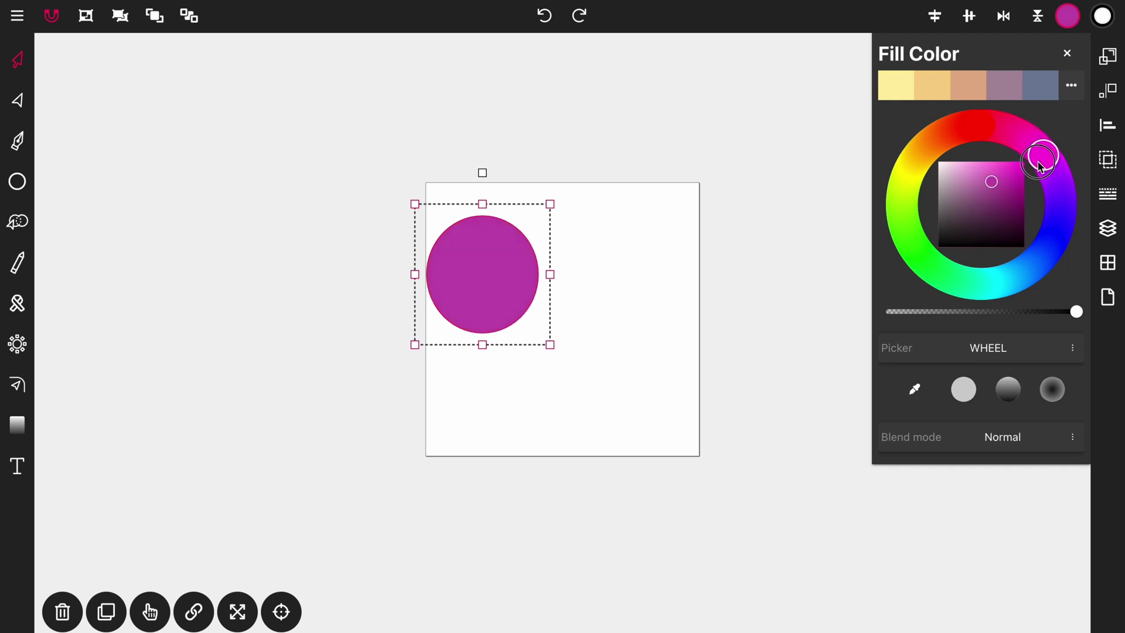
pyautogui.click(985, 191)
pyautogui.moveTo(986, 191); pyautogui.dragTo(962, 174)
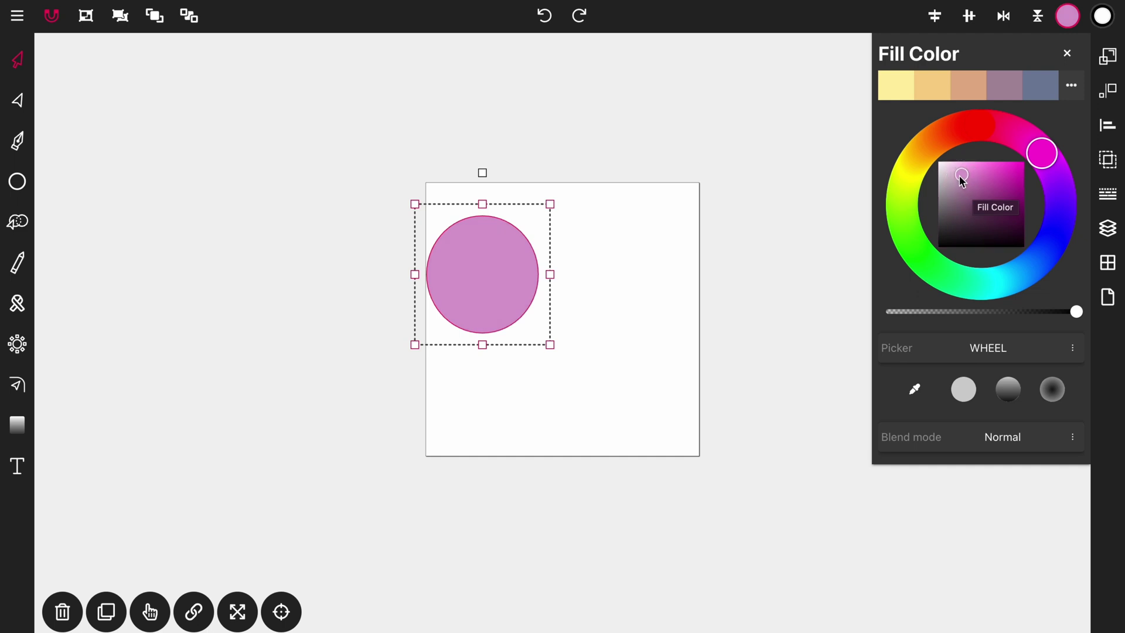
# Add a sixth palette swatch and eyedrop the circle's pink, d99ecf, into it
pyautogui.click(1073, 88)
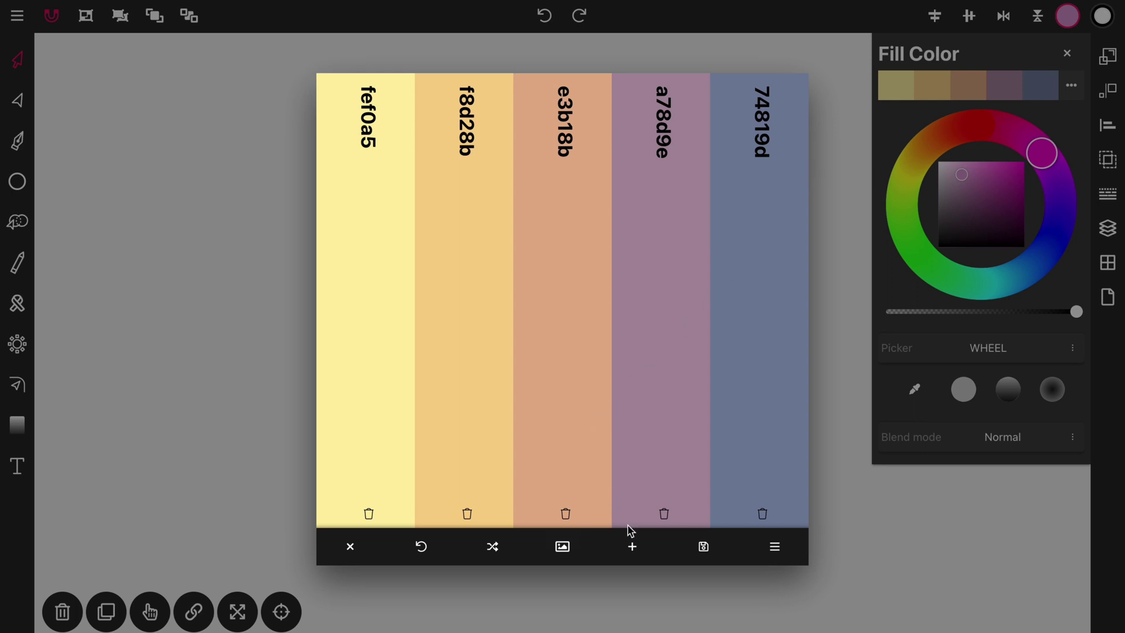
pyautogui.click(632, 546)
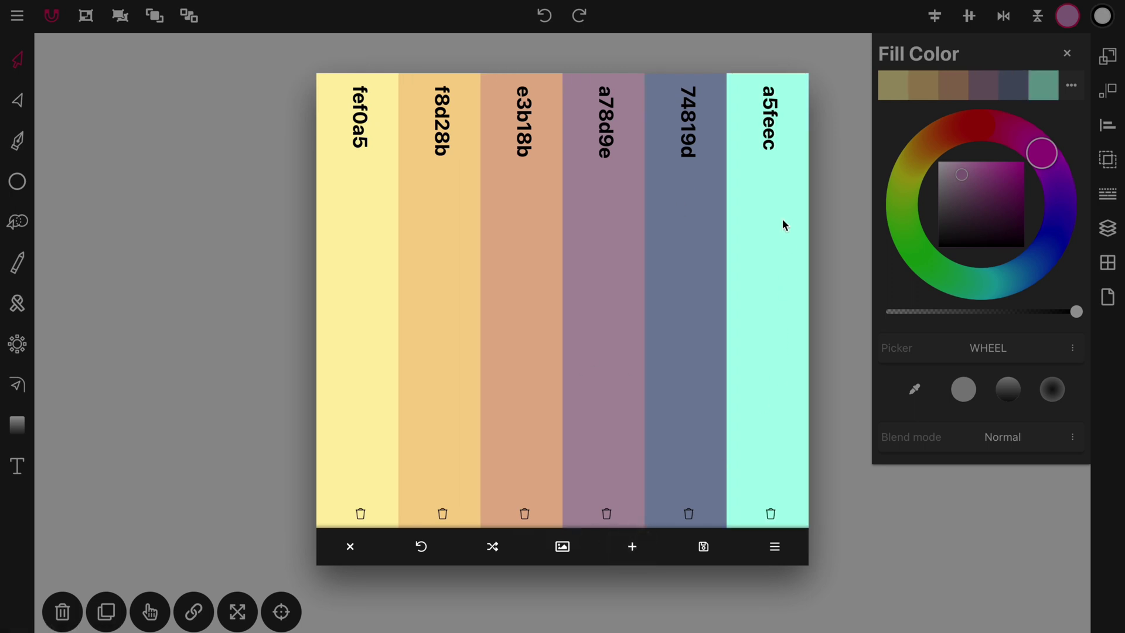
pyautogui.click(779, 182)
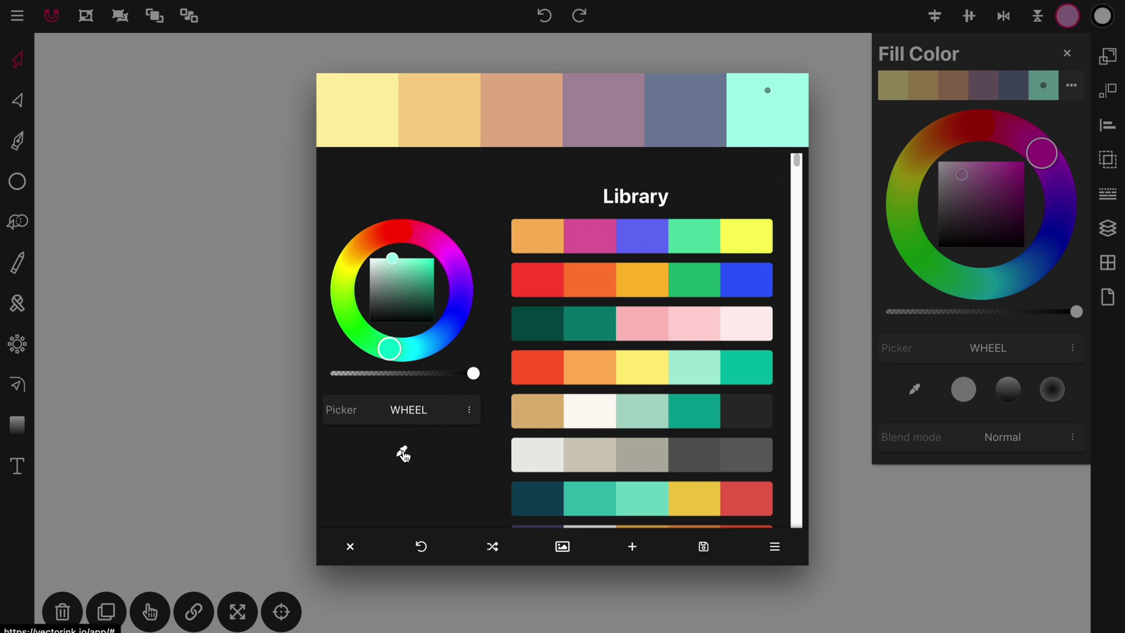
pyautogui.click(403, 453)
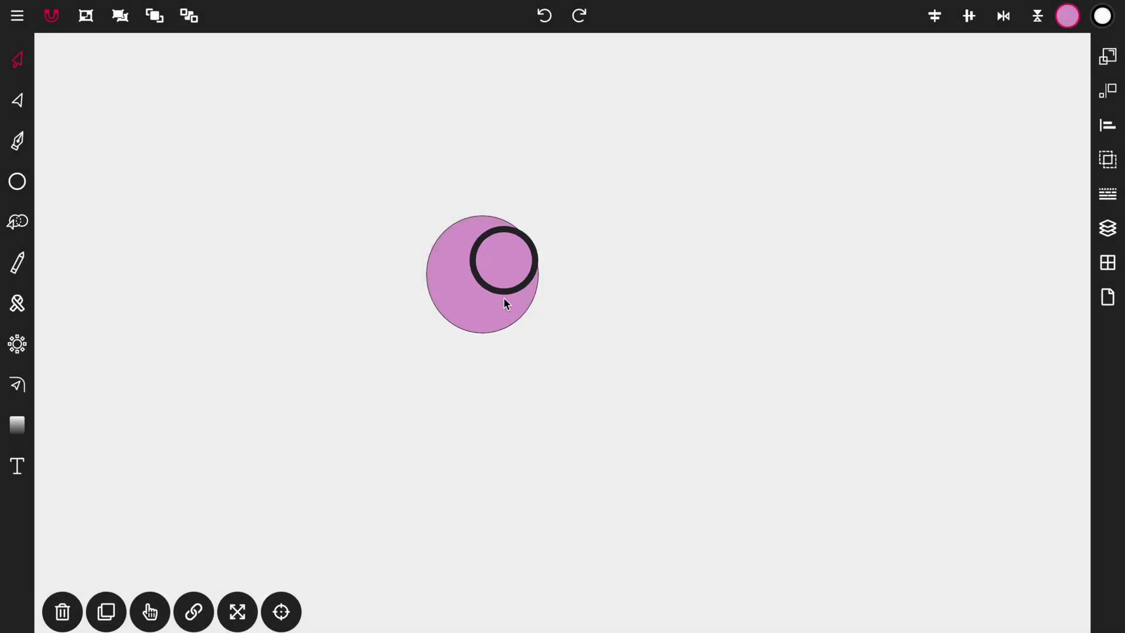
pyautogui.click(475, 269)
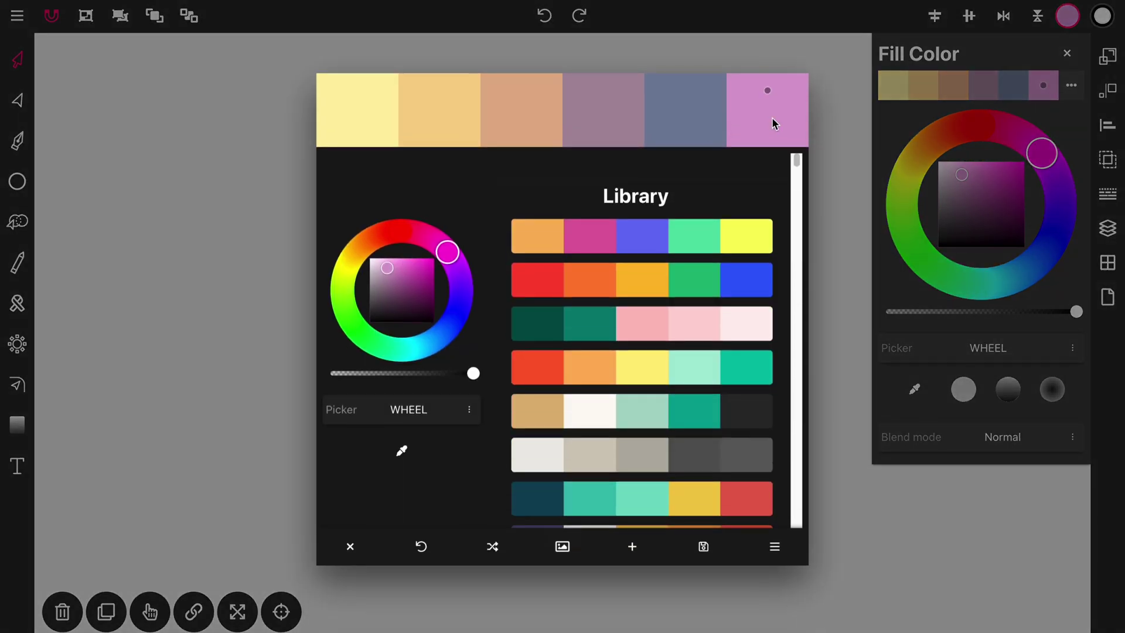
pyautogui.click(771, 118)
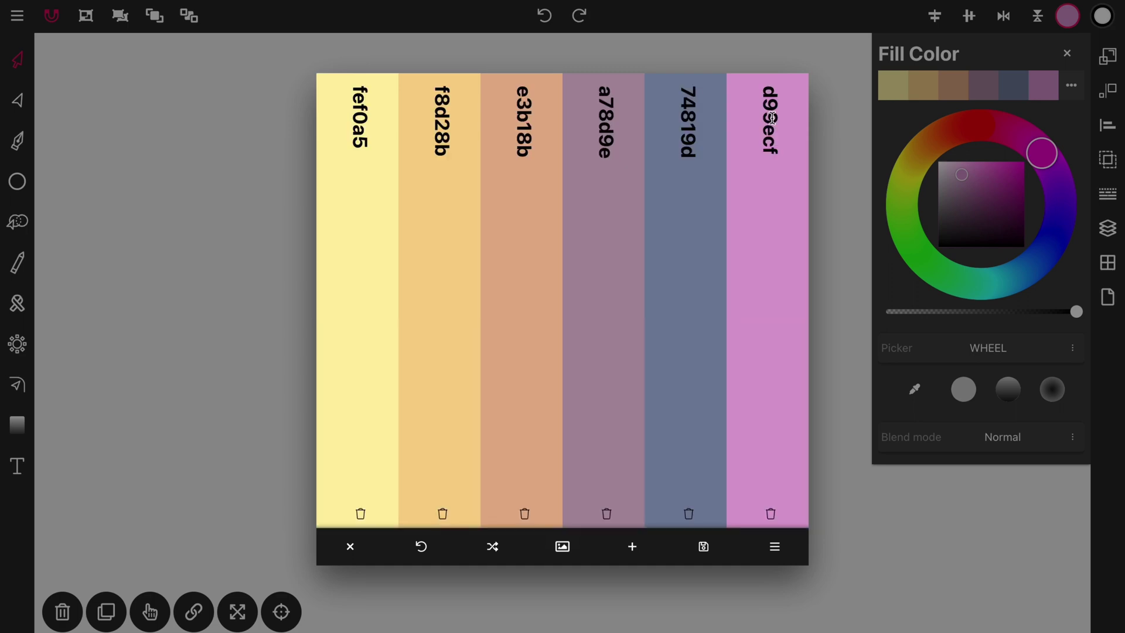
pyautogui.click(821, 147)
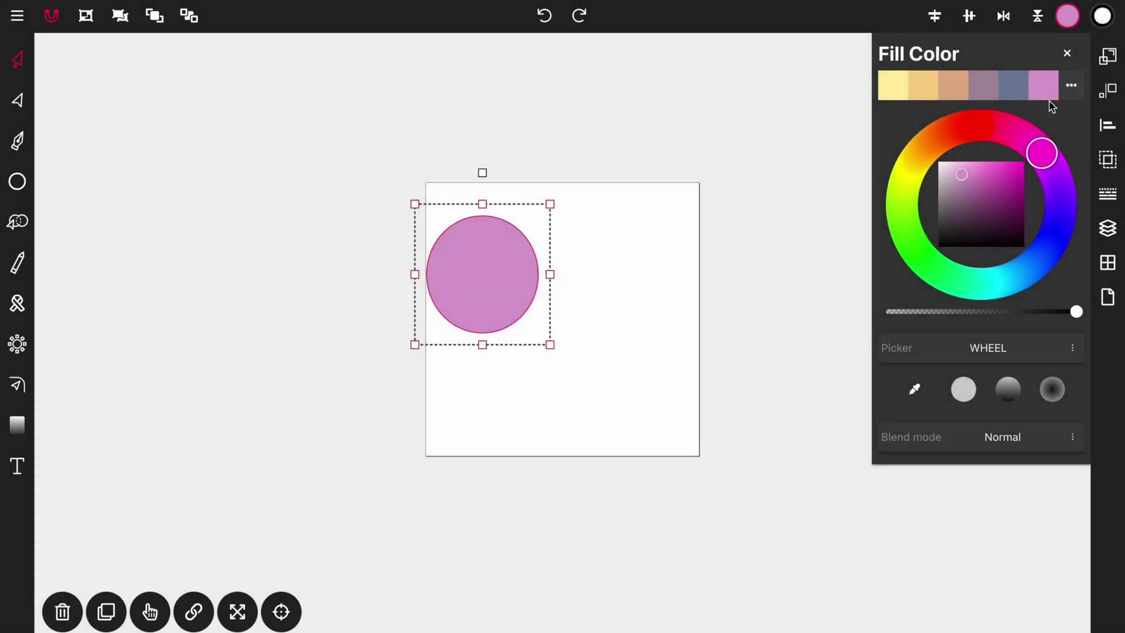
# Nudge the first circle toward the artboard's top centre, then draw a red-tinted second circle to its left
pyautogui.moveTo(478, 278); pyautogui.dragTo(549, 276)
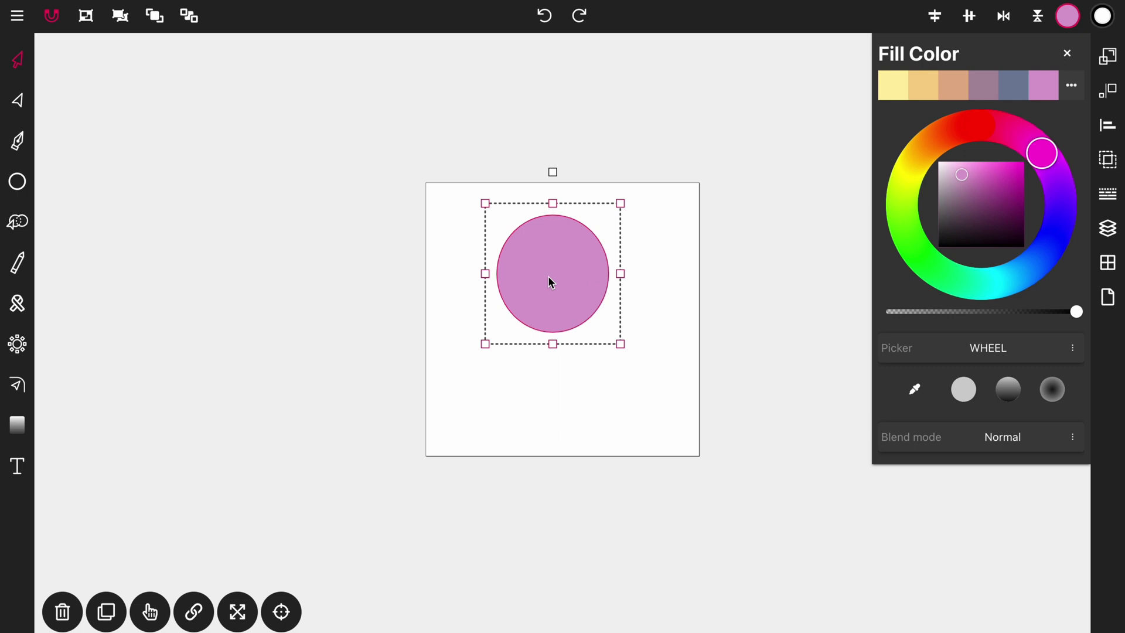
pyautogui.click(18, 181)
pyautogui.moveTo(217, 204); pyautogui.dragTo(337, 317)
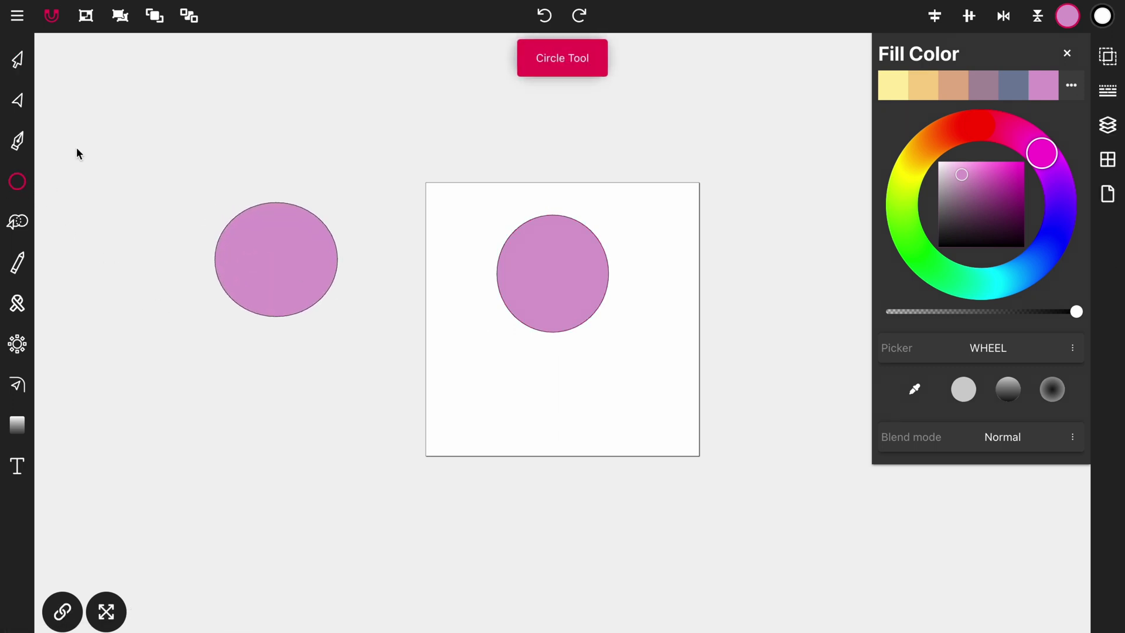
pyautogui.click(18, 63)
pyautogui.moveTo(240, 250); pyautogui.dragTo(289, 239)
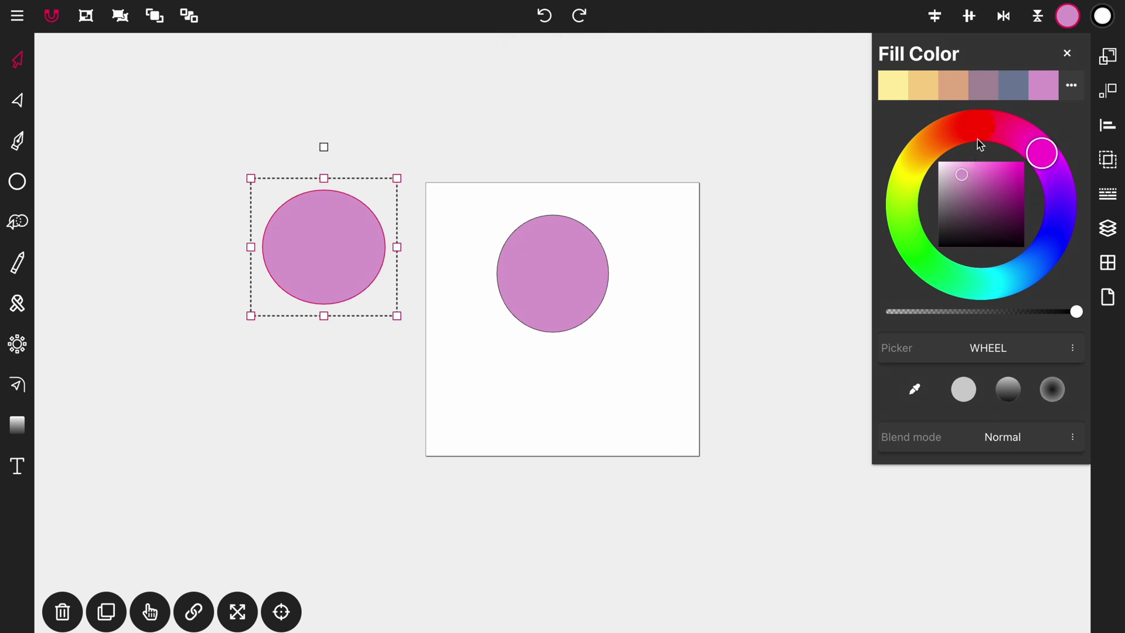
pyautogui.moveTo(980, 144); pyautogui.dragTo(999, 168)
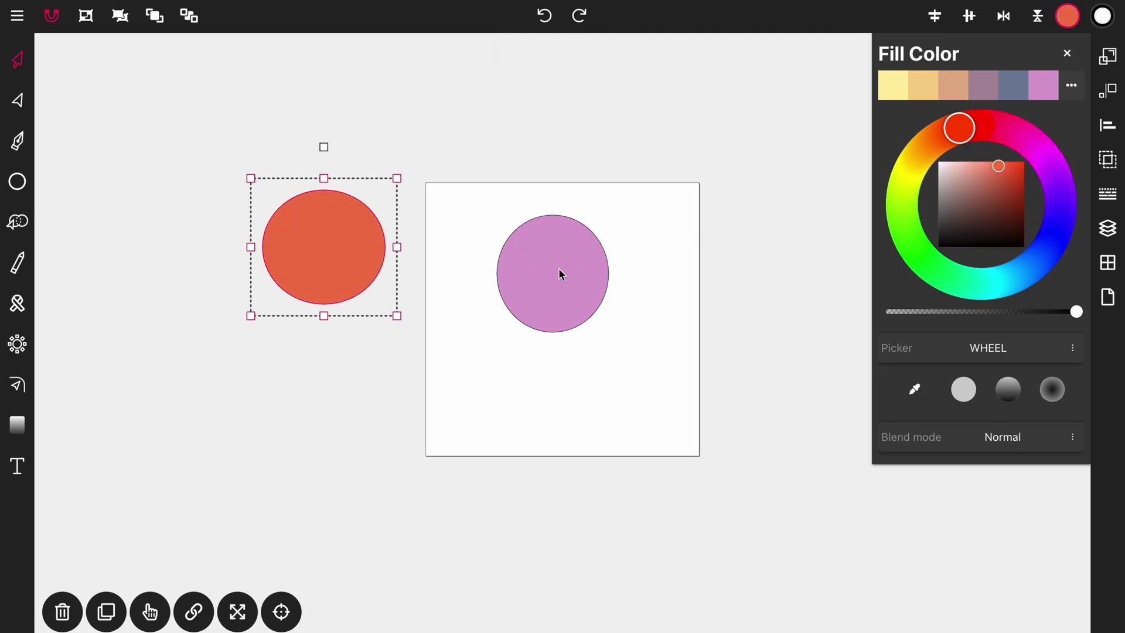
# Eyedrop the left circle's orange-red onto the artboard circle, undoing an accidental pink sample first
pyautogui.click(914, 389)
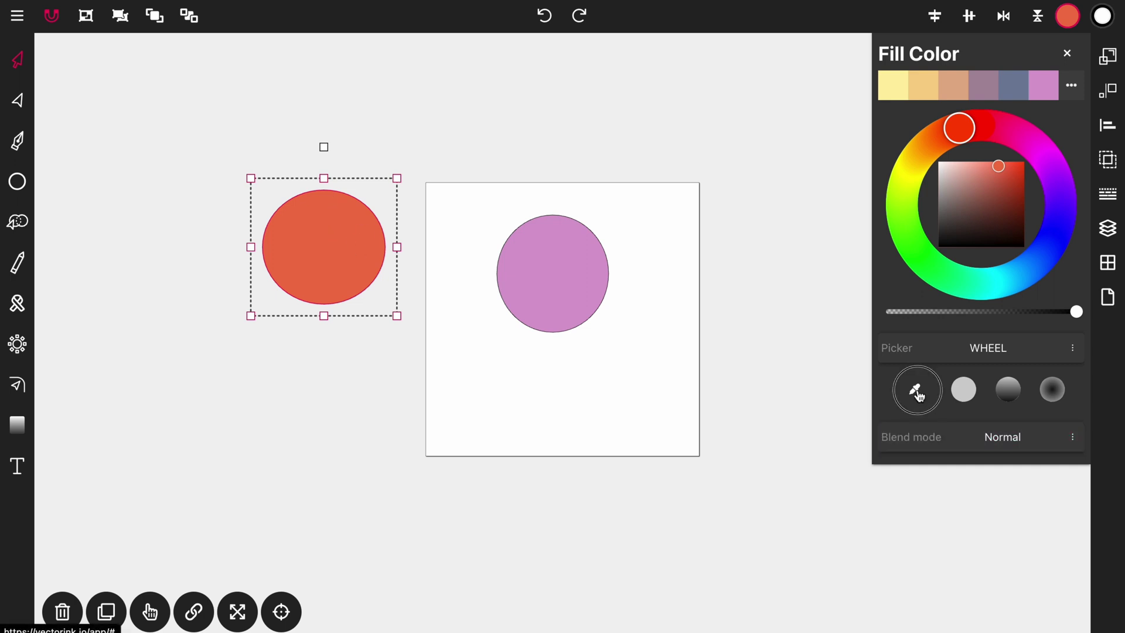
pyautogui.click(554, 258)
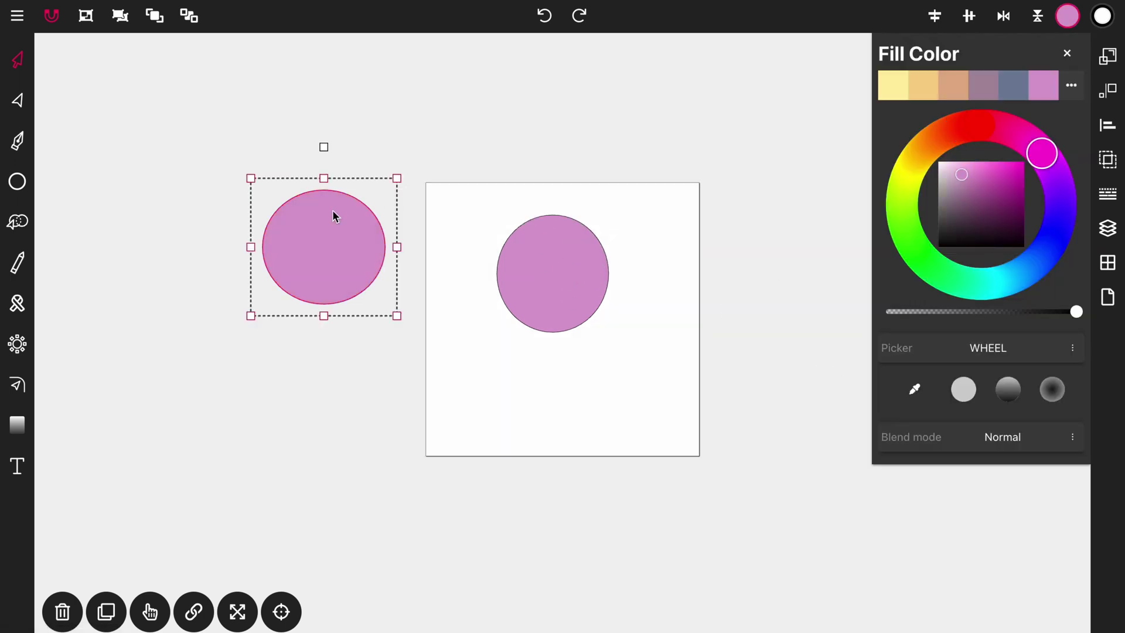
pyautogui.click(545, 17)
pyautogui.click(544, 247)
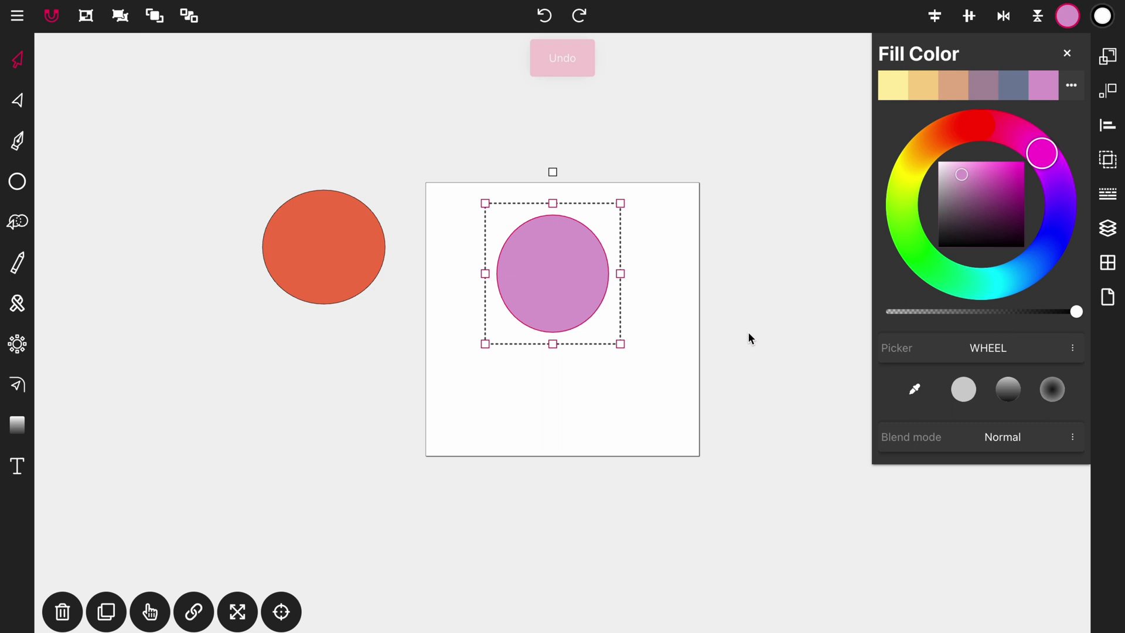
pyautogui.click(917, 387)
pyautogui.click(322, 251)
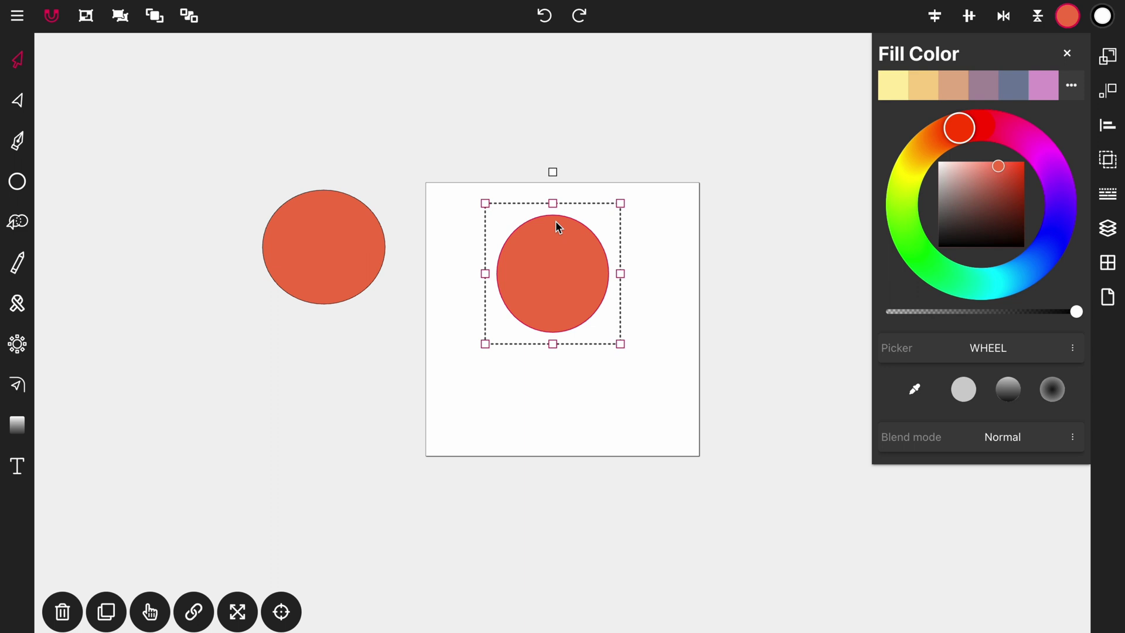
# Fill the artboard circle with the light orange swatch and the left circle with palette pink
pyautogui.click(936, 87)
pyautogui.click(379, 211)
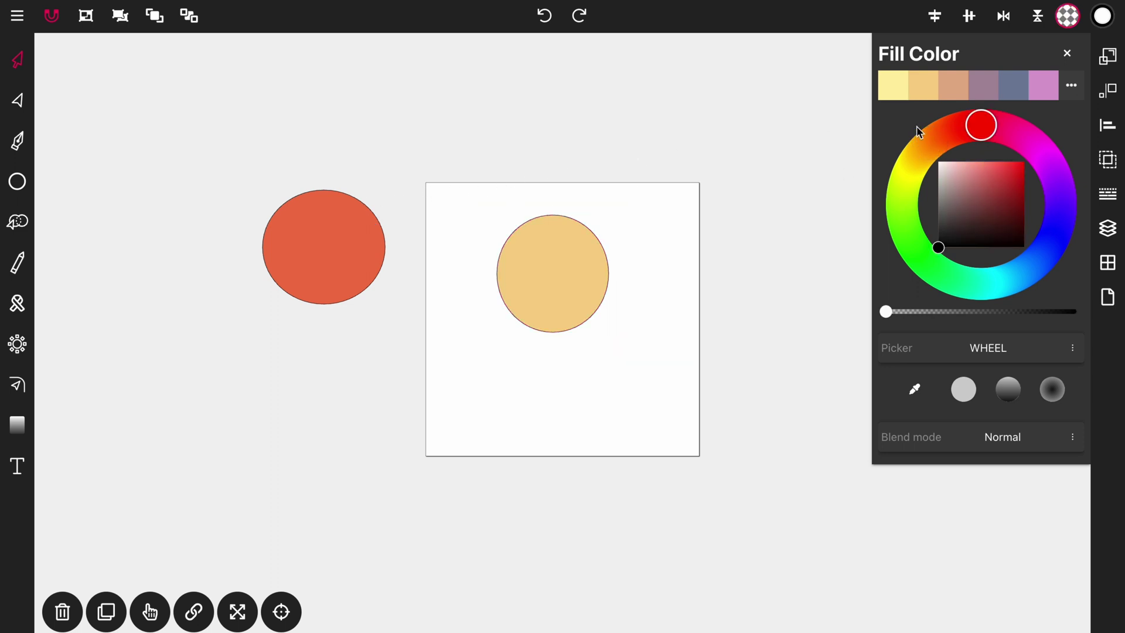
pyautogui.click(987, 88)
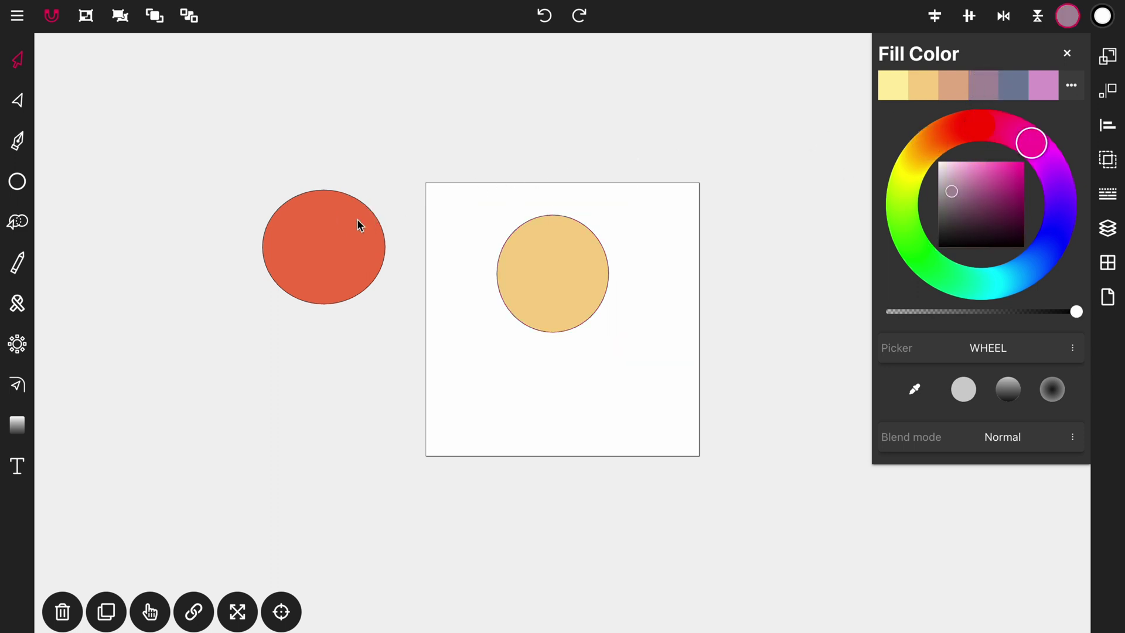
pyautogui.click(357, 220)
pyautogui.click(988, 89)
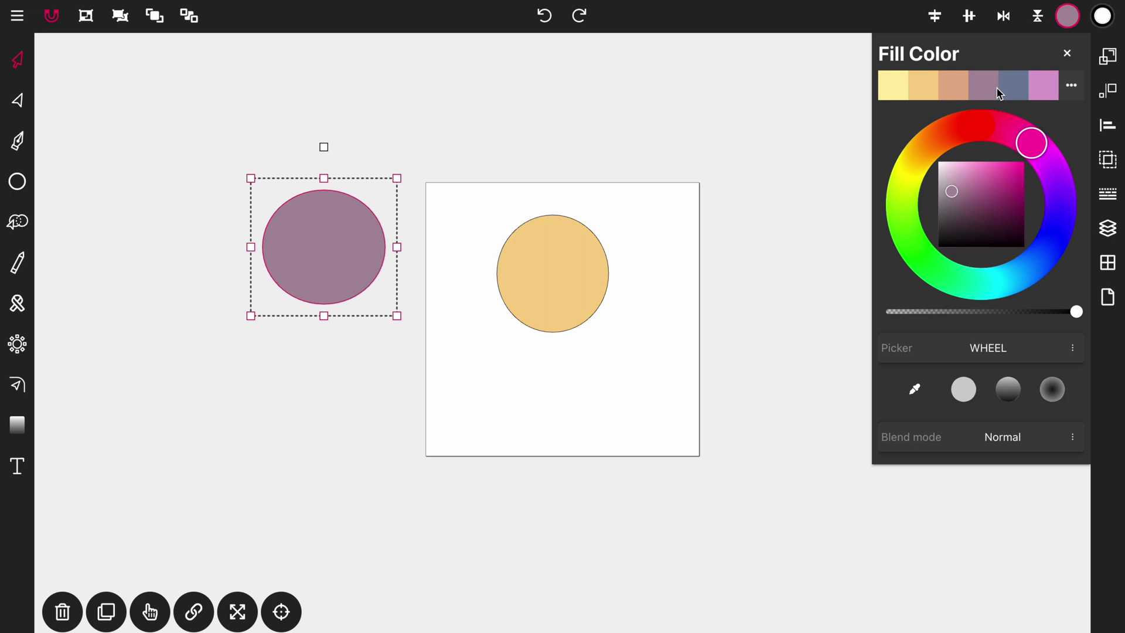
pyautogui.click(1049, 81)
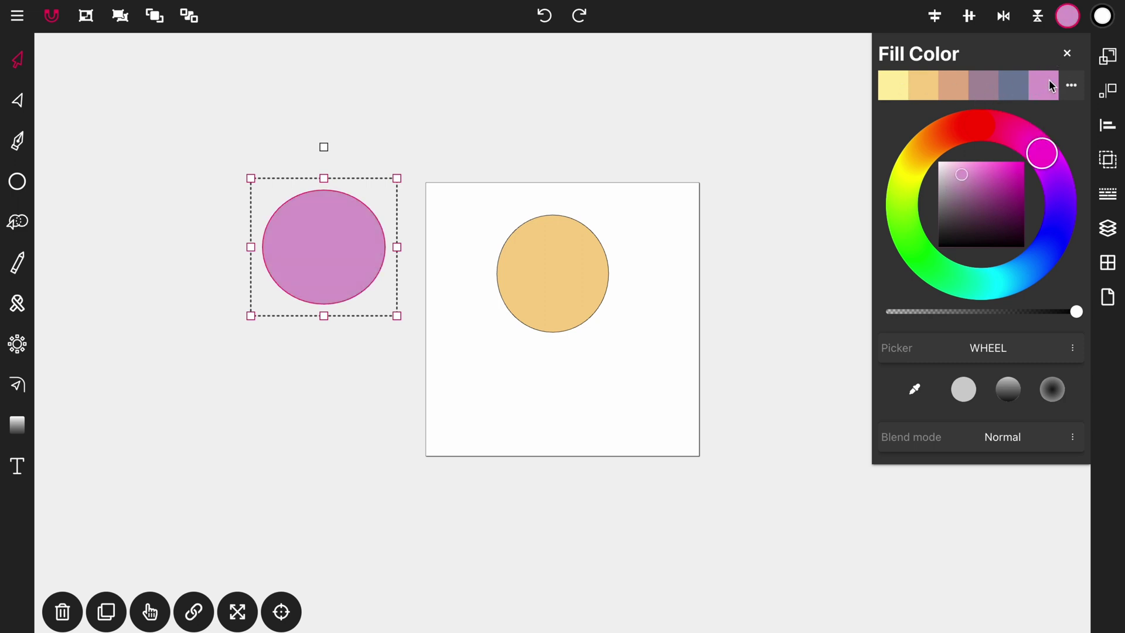
# Move the pink circle to the artboard's left edge and give both circles a linear gradient fill
pyautogui.moveTo(351, 234); pyautogui.dragTo(376, 266)
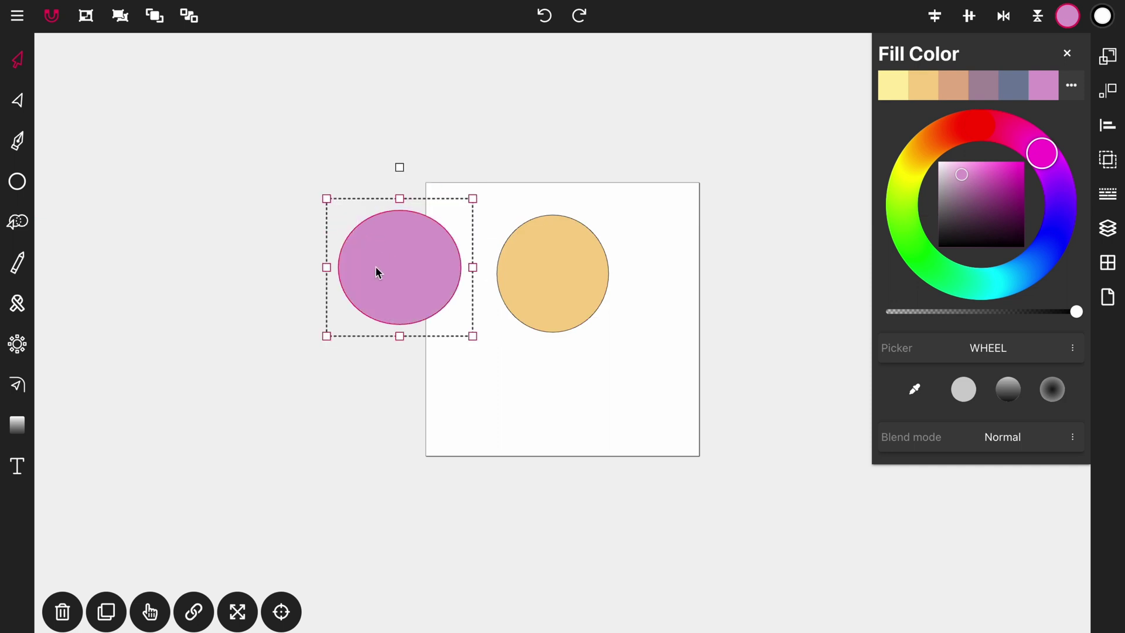
pyautogui.moveTo(241, 78); pyautogui.dragTo(739, 387)
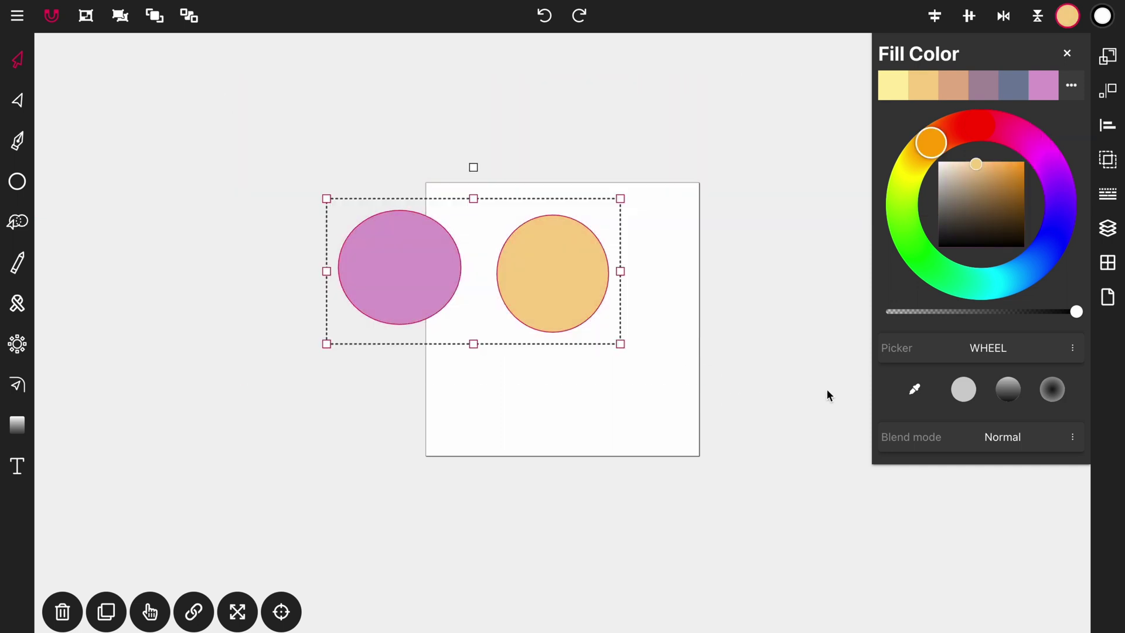
pyautogui.click(1008, 390)
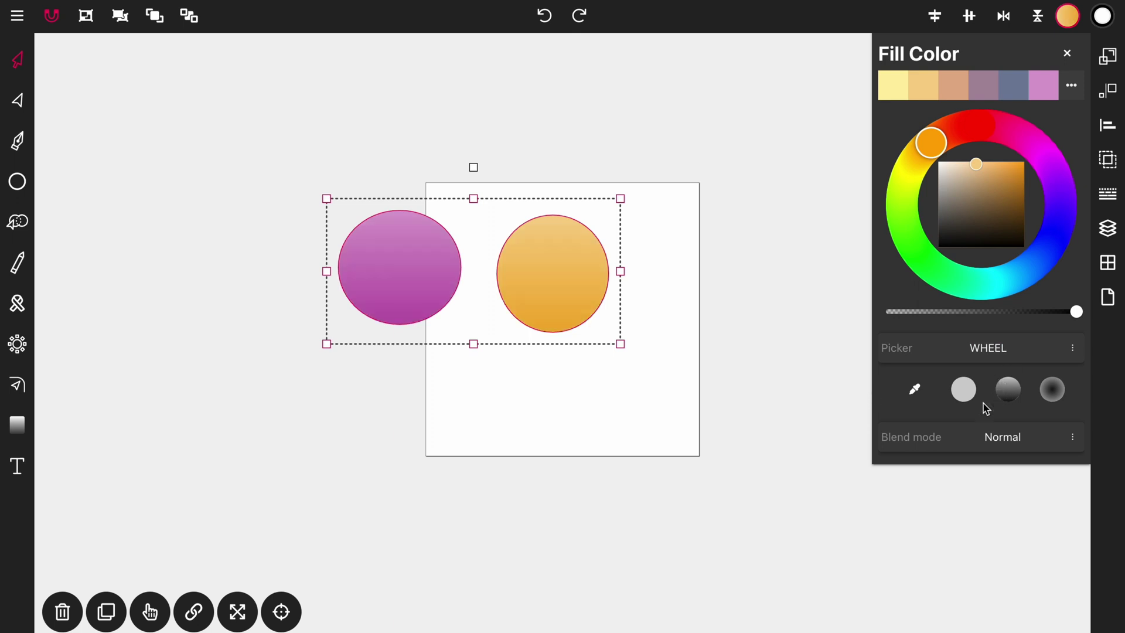
pyautogui.click(664, 375)
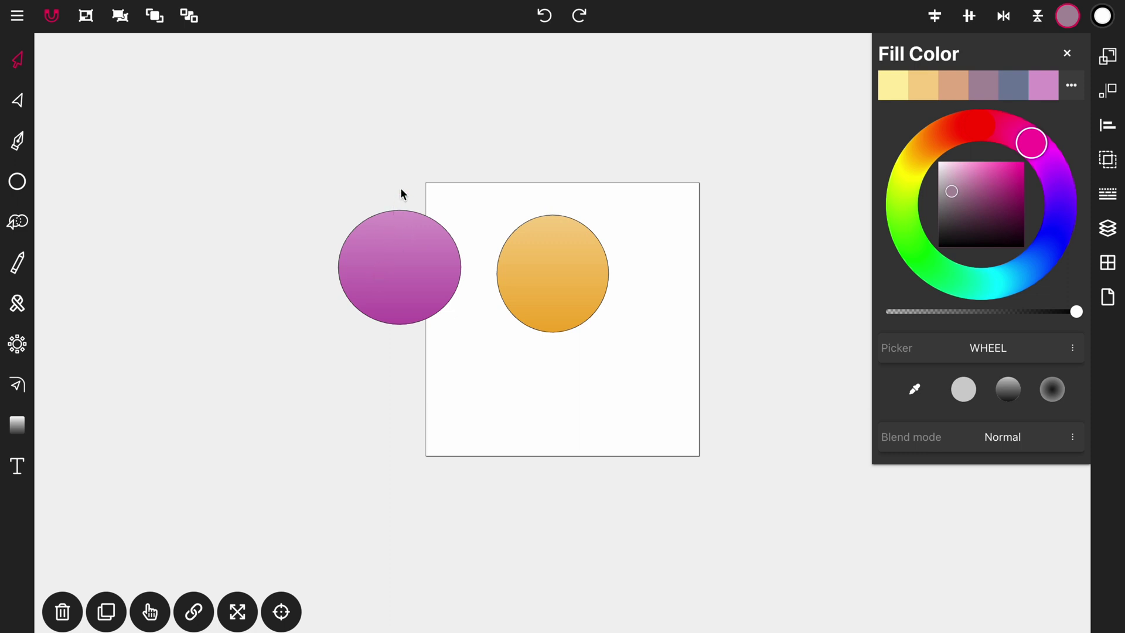
pyautogui.click(404, 309)
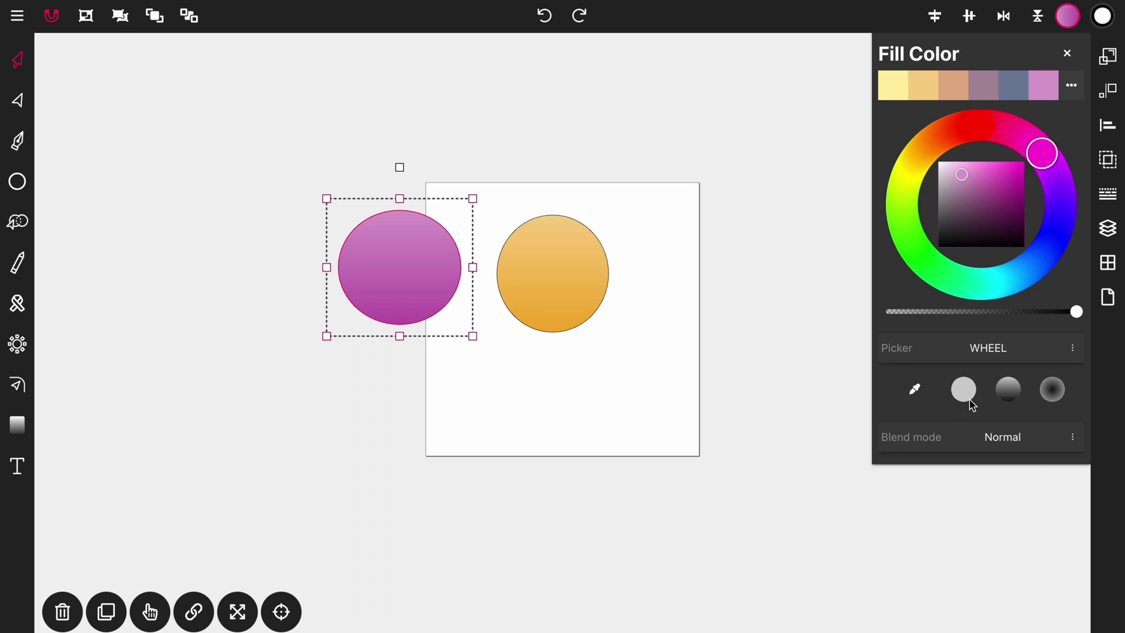
# Draw a third ellipse and move it up to the artboard's top-right corner
pyautogui.click(545, 368)
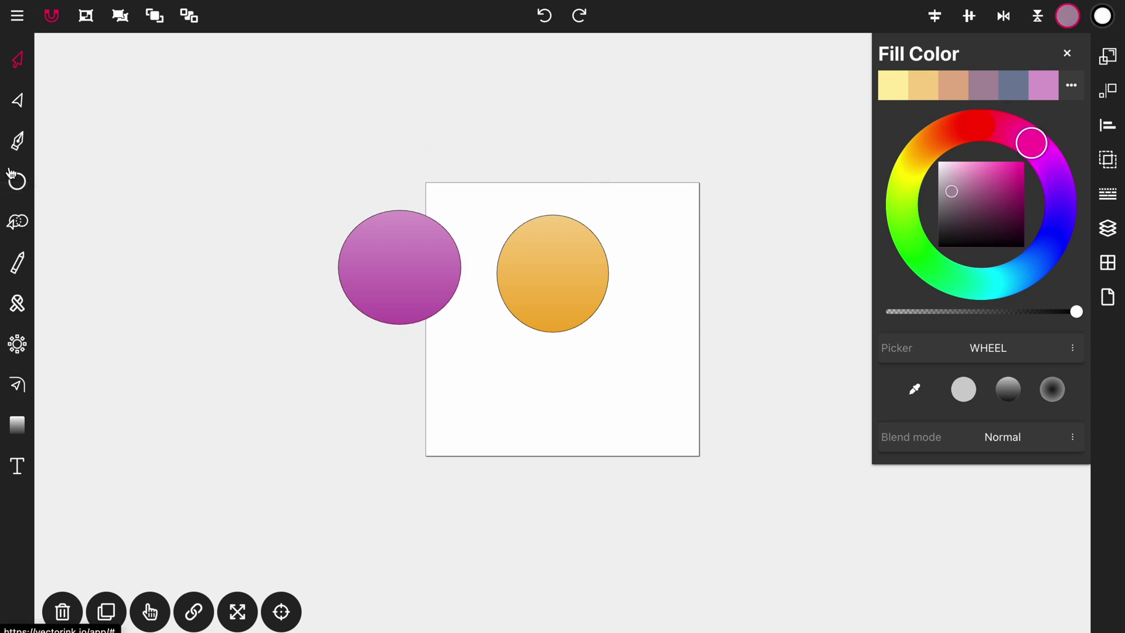
pyautogui.click(13, 177)
pyautogui.moveTo(573, 173); pyautogui.dragTo(706, 283)
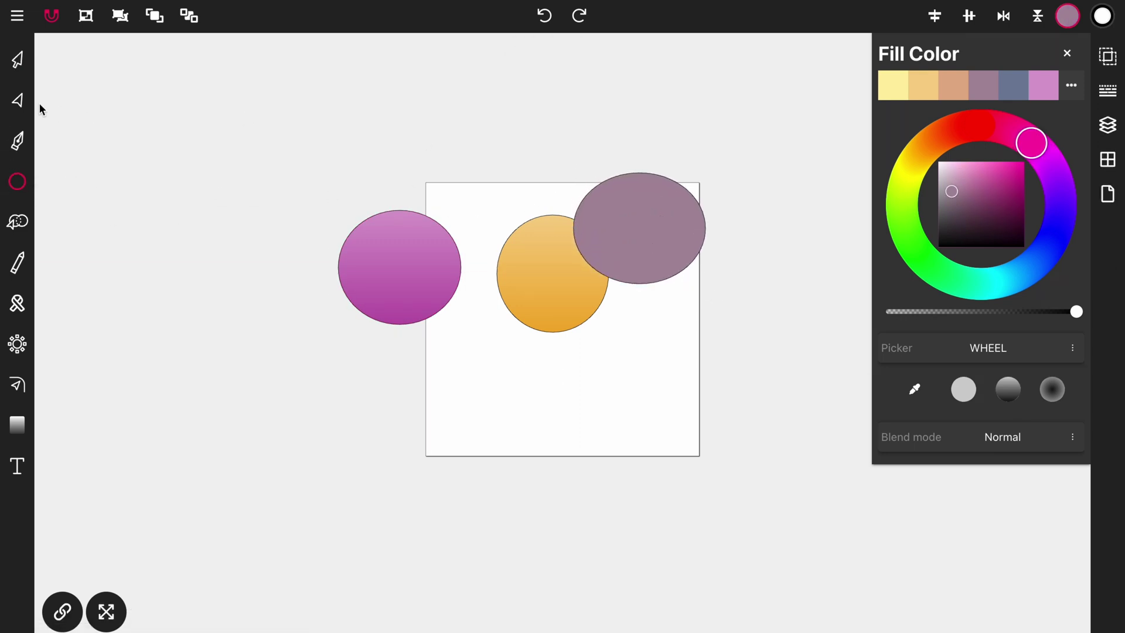
pyautogui.click(17, 58)
pyautogui.moveTo(639, 228); pyautogui.dragTo(710, 204)
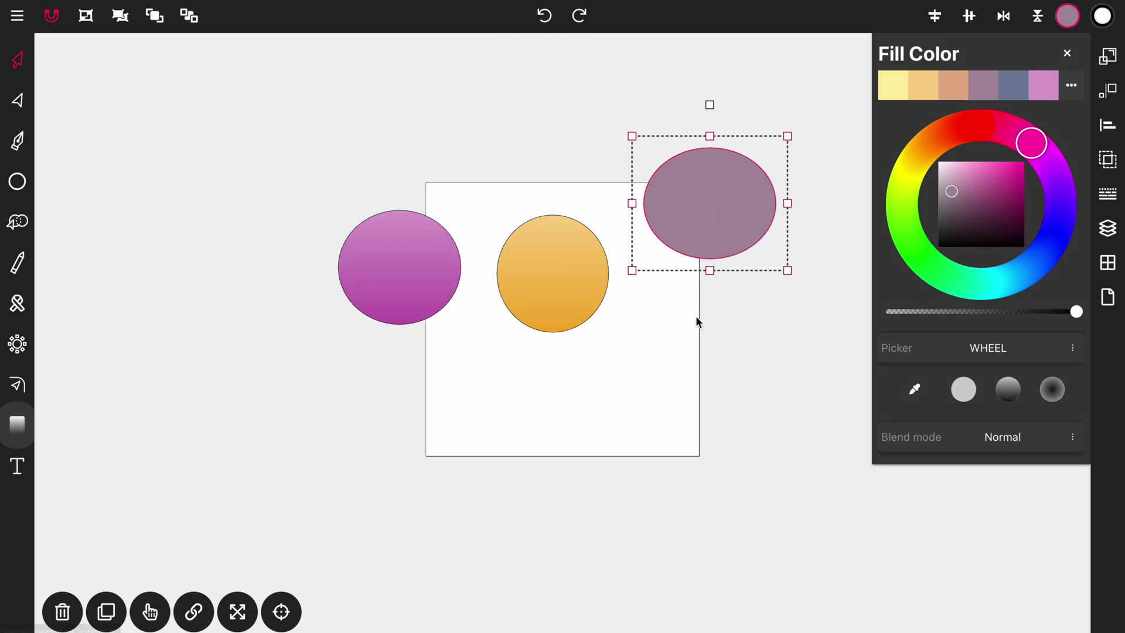
# Give the new ellipse a vertical grey-to-black gradient running from its top to centre
pyautogui.click(13, 422)
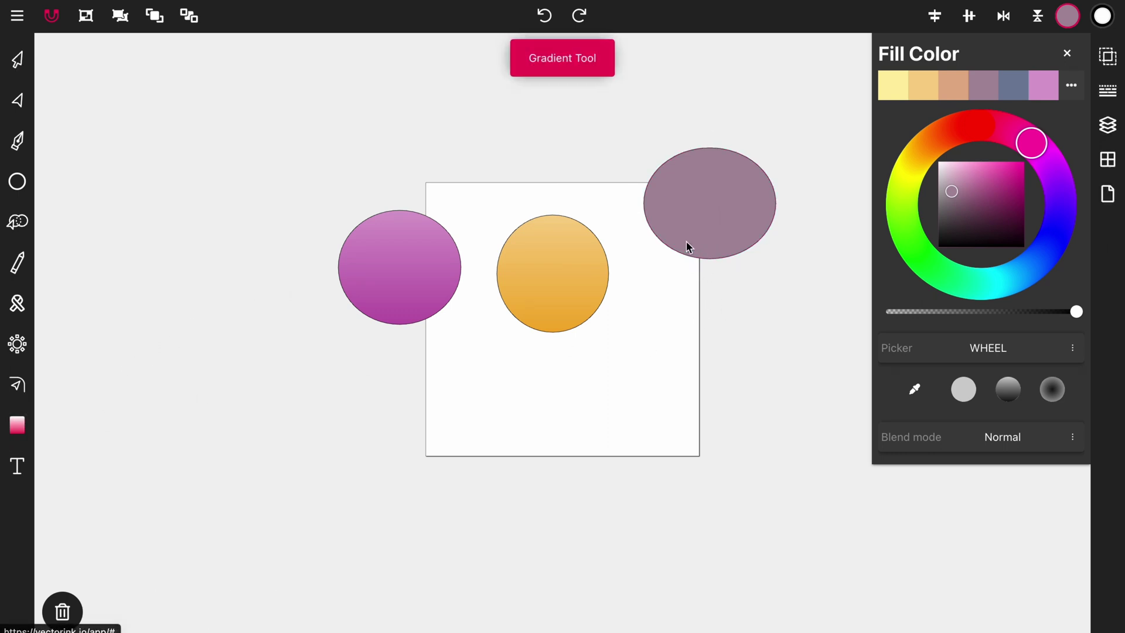
pyautogui.moveTo(707, 155); pyautogui.dragTo(708, 276)
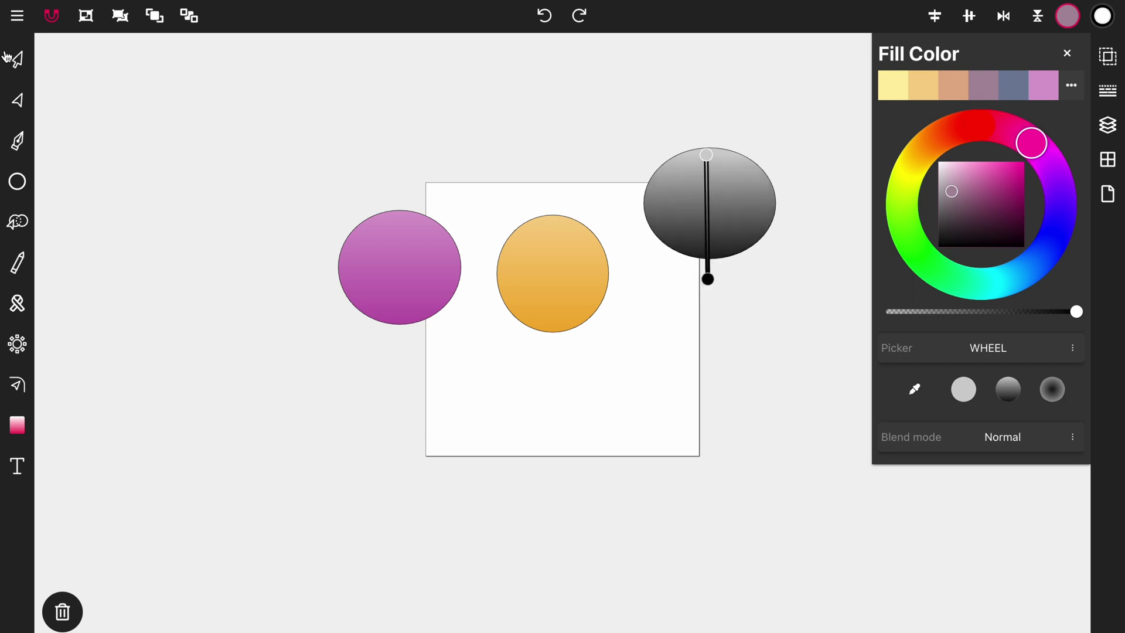
pyautogui.click(8, 59)
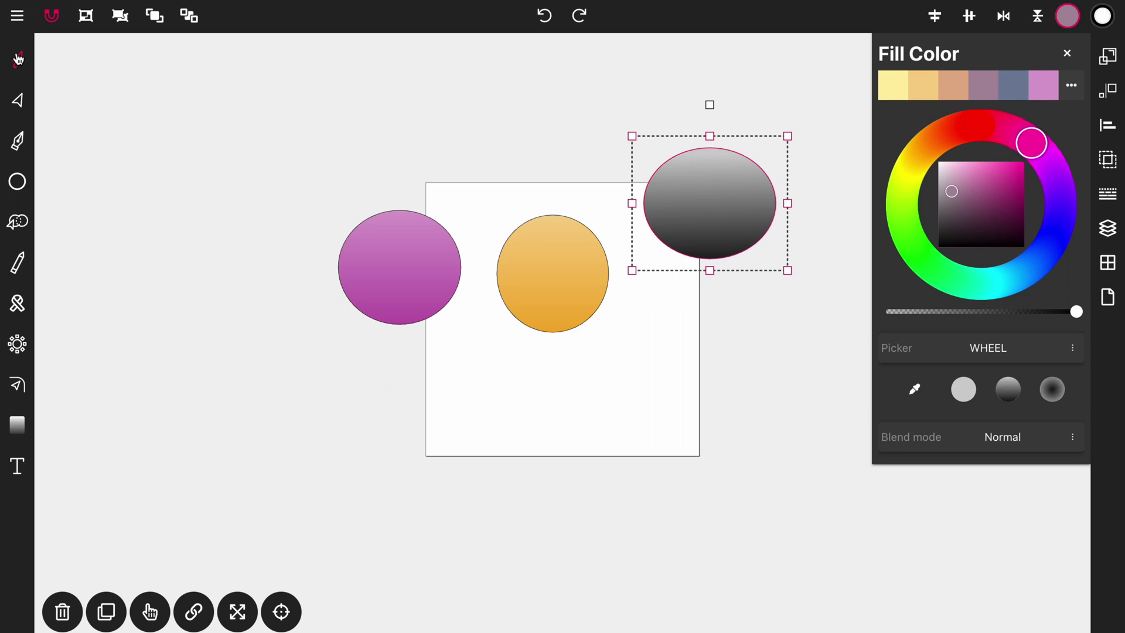
pyautogui.click(334, 194)
pyautogui.click(435, 258)
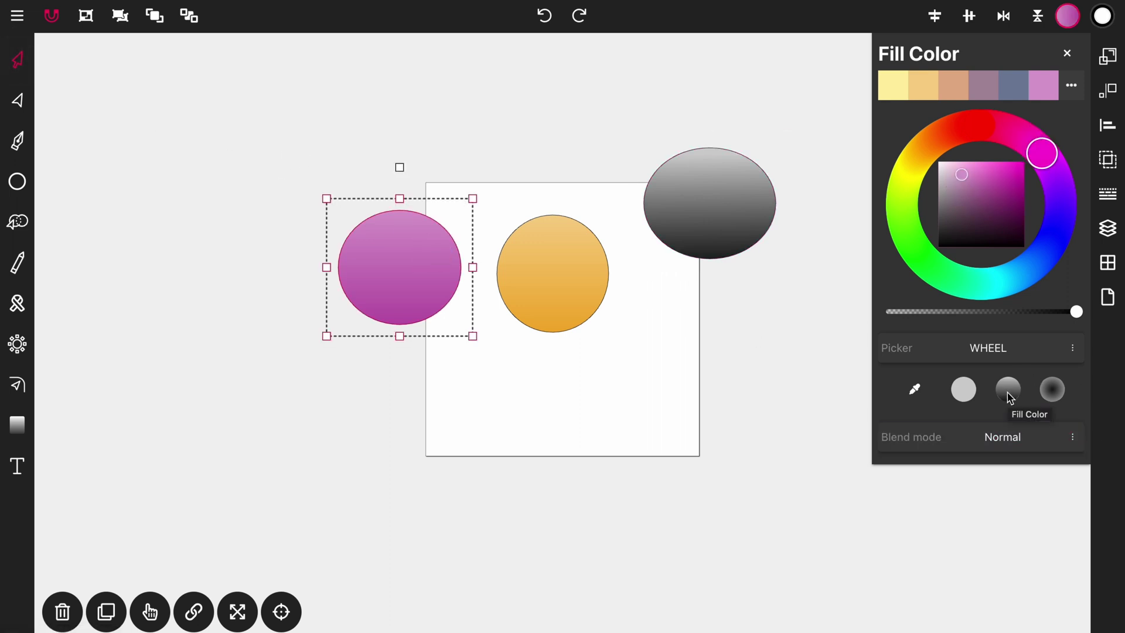
# Add a middle stop to the left circle's gradient, make it blue, and drag it to the circle's top
pyautogui.click(23, 414)
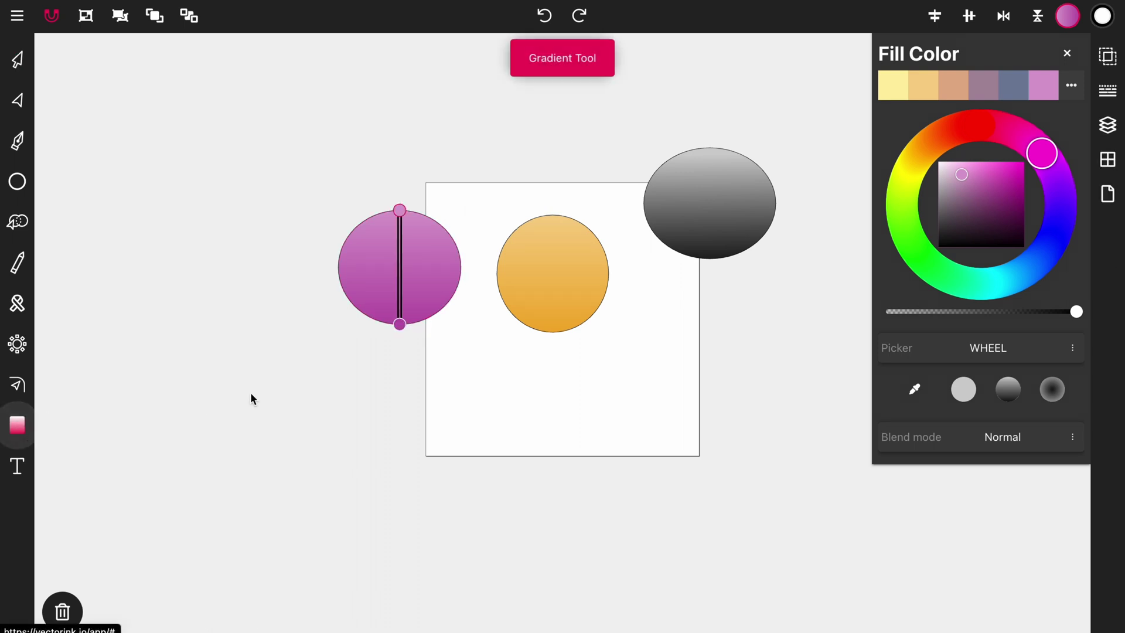
pyautogui.moveTo(400, 323); pyautogui.dragTo(404, 353)
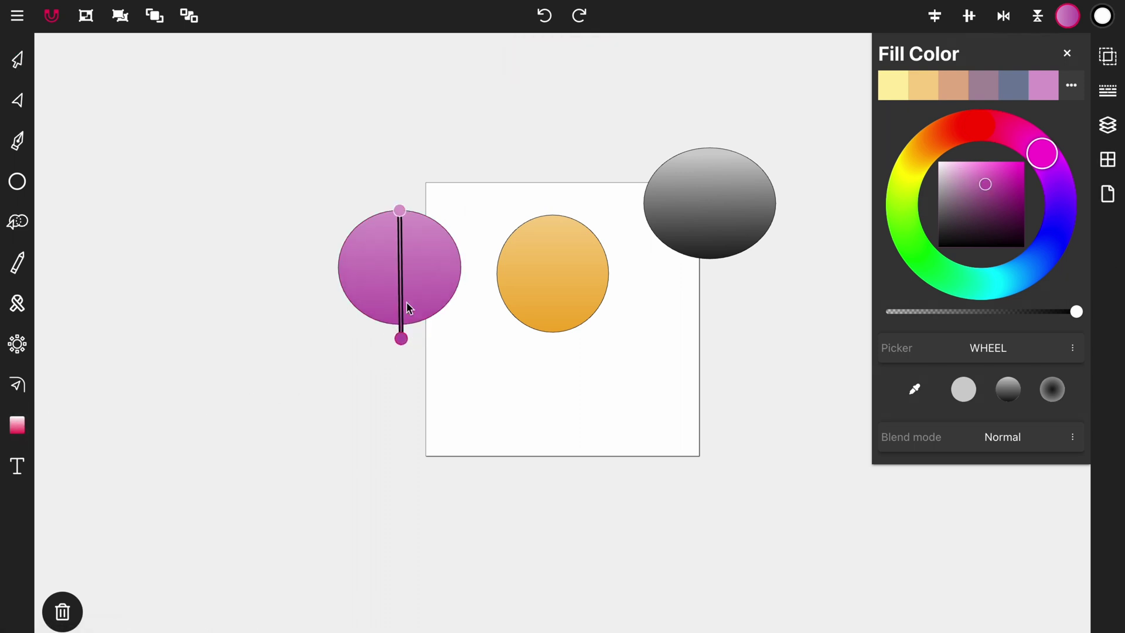
pyautogui.click(403, 271)
pyautogui.moveTo(1036, 132); pyautogui.dragTo(1010, 131)
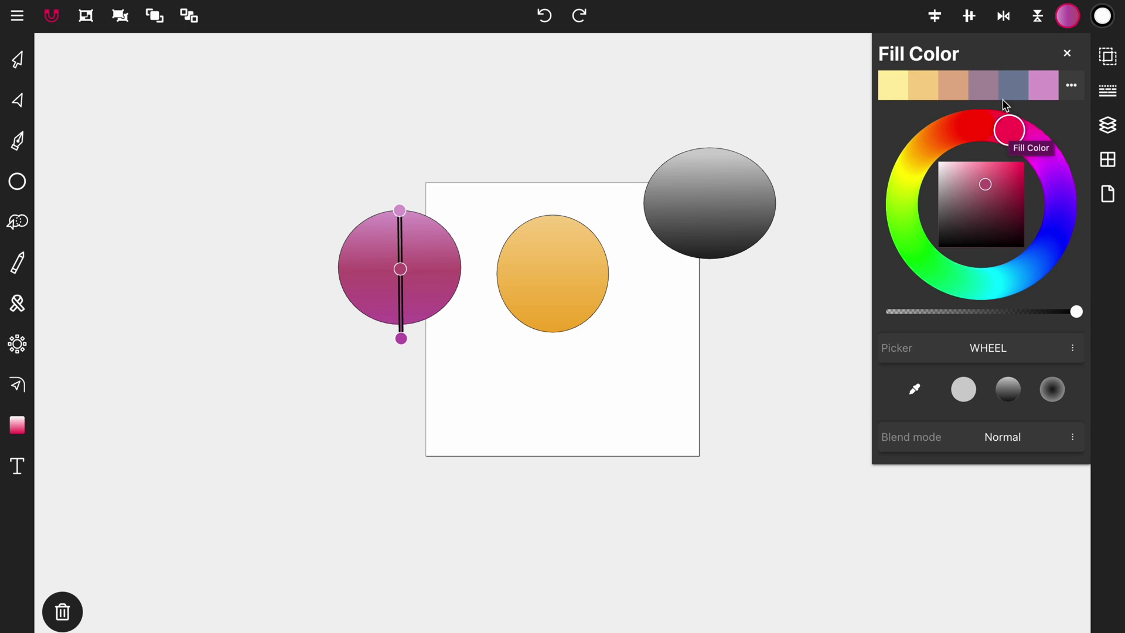
pyautogui.moveTo(1000, 164)
pyautogui.mouseDown()
pyautogui.moveTo(1014, 169)
pyautogui.moveTo(1037, 146)
pyautogui.moveTo(1027, 139)
pyautogui.moveTo(1035, 146)
pyautogui.mouseUp()
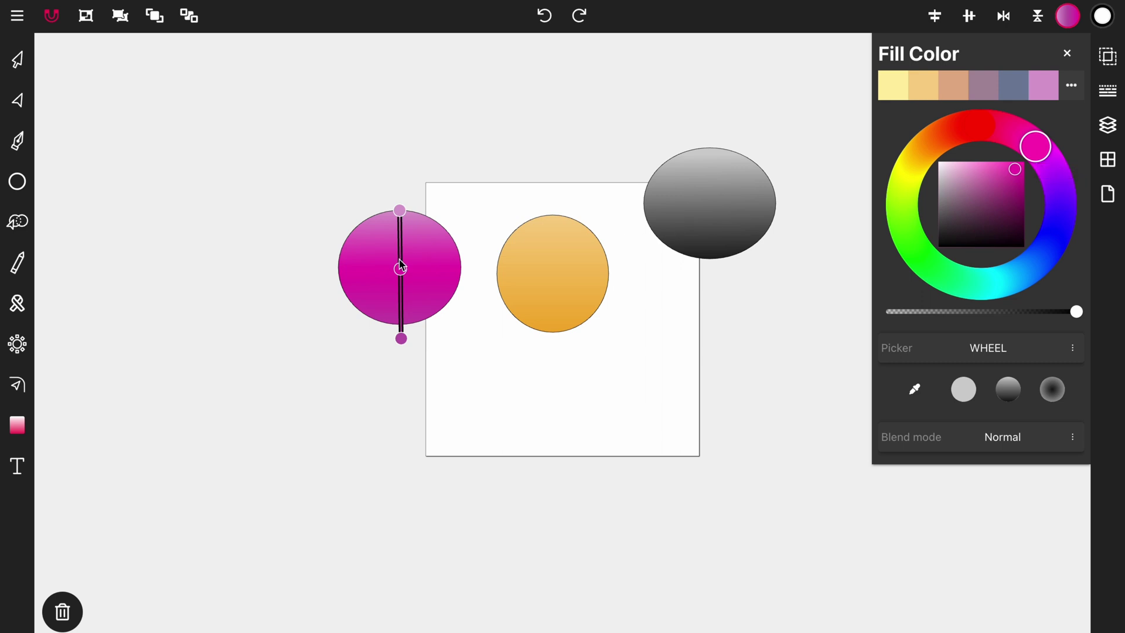
pyautogui.moveTo(400, 269)
pyautogui.mouseDown()
pyautogui.moveTo(397, 317)
pyautogui.moveTo(412, 223)
pyautogui.moveTo(410, 272)
pyautogui.mouseUp()
pyautogui.moveTo(1067, 241); pyautogui.dragTo(1043, 255)
pyautogui.moveTo(400, 269); pyautogui.dragTo(405, 176)
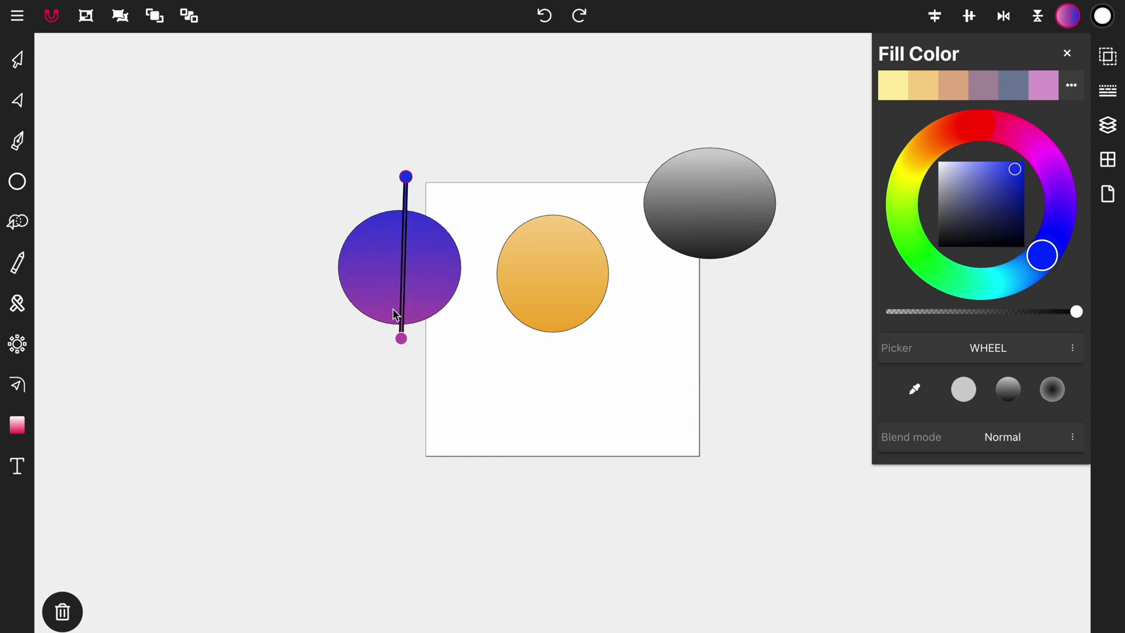
# Turn the gradient's bottom stop bright orange and pull it below the circle
pyautogui.click(404, 356)
pyautogui.moveTo(404, 355); pyautogui.dragTo(395, 394)
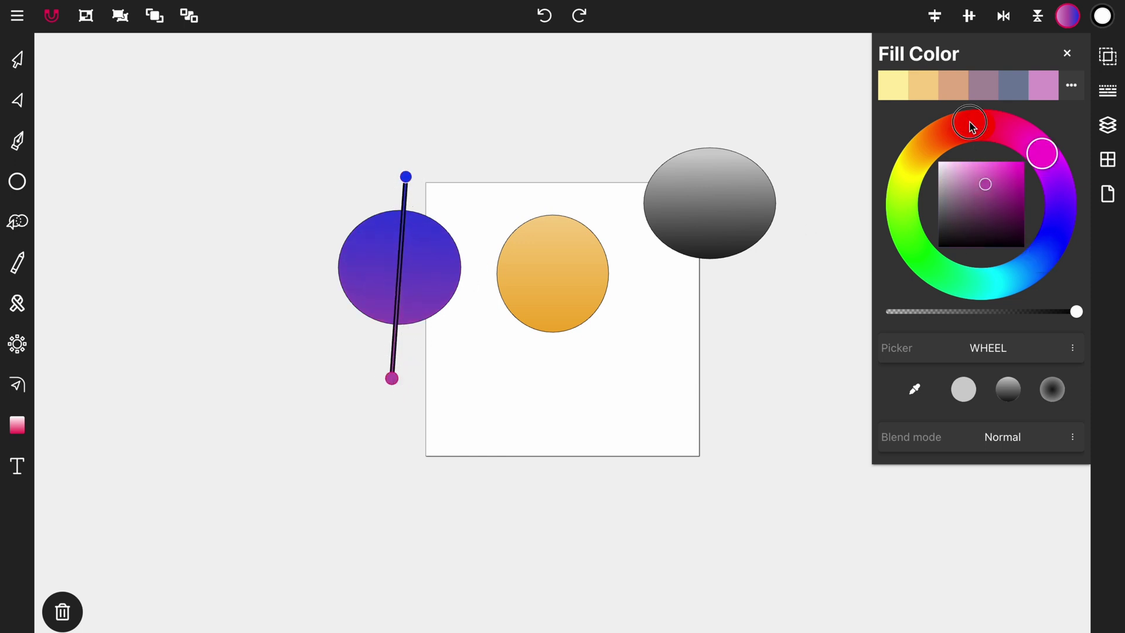
pyautogui.click(975, 125)
pyautogui.moveTo(975, 166); pyautogui.dragTo(1024, 161)
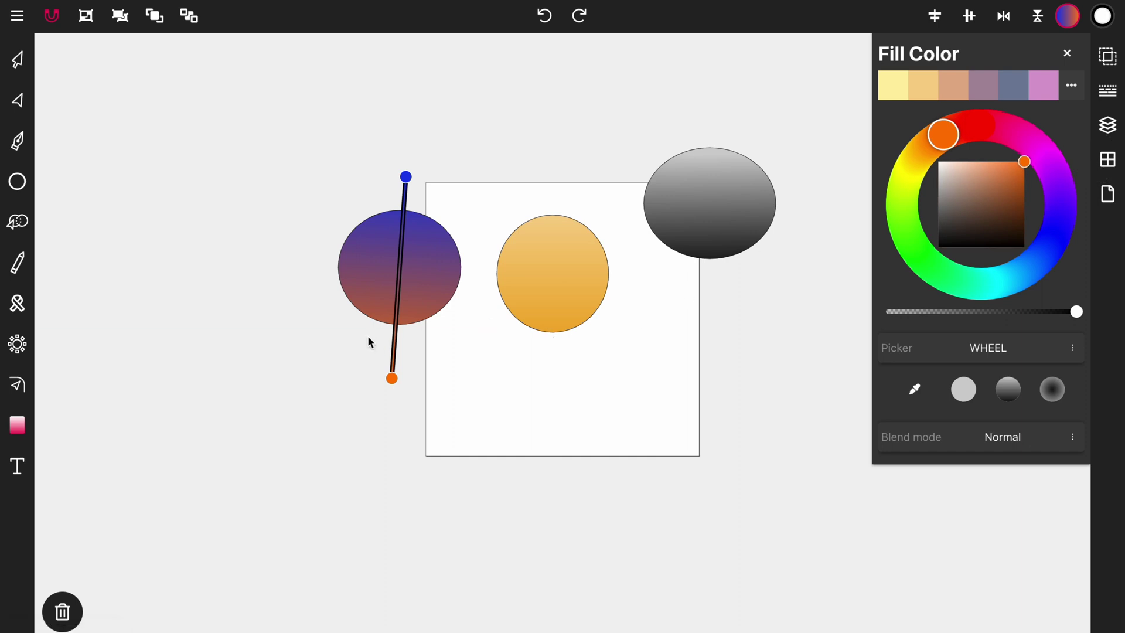
pyautogui.moveTo(392, 379); pyautogui.dragTo(387, 405)
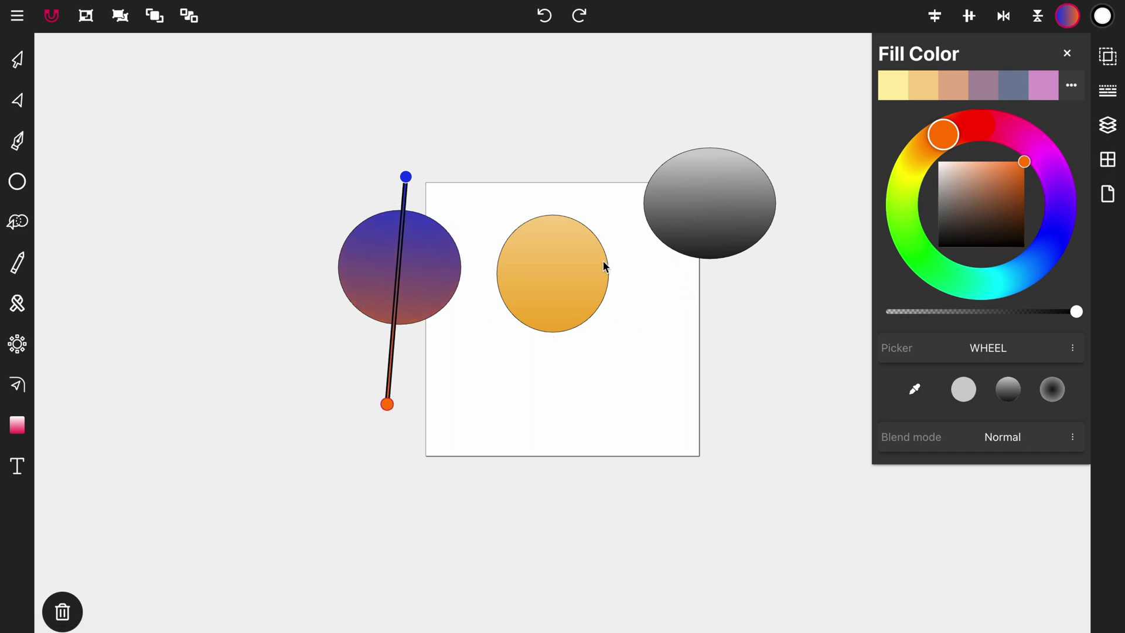
# Add a green midpoint stop to the gradient and adjust the green and orange stop positions
pyautogui.click(399, 266)
pyautogui.moveTo(906, 257); pyautogui.dragTo(924, 259)
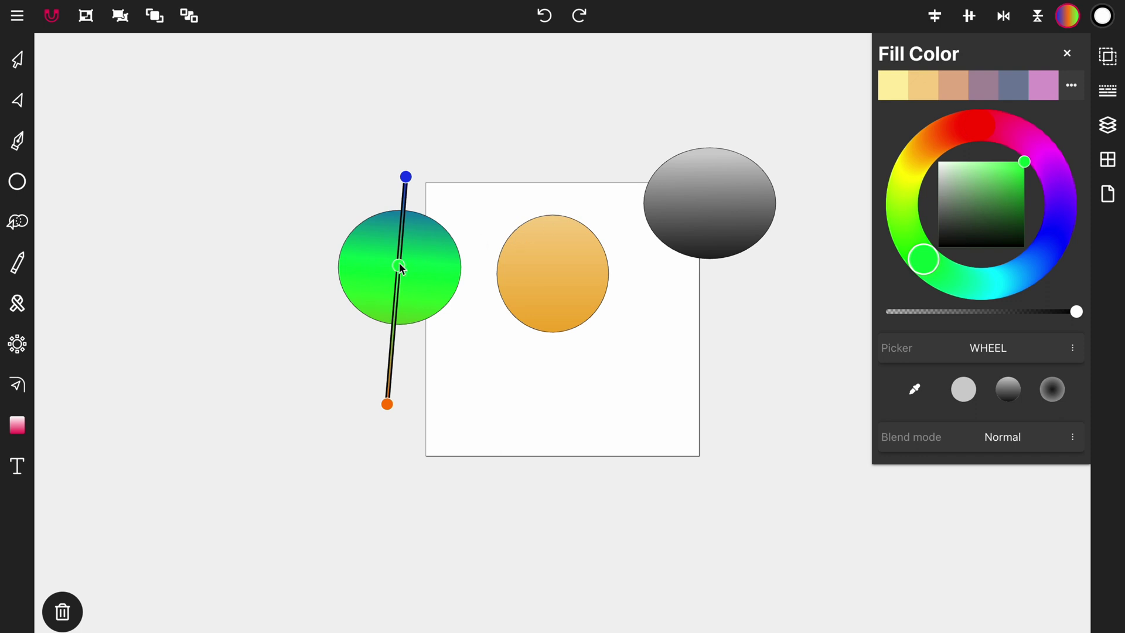
pyautogui.moveTo(399, 266); pyautogui.dragTo(399, 256)
pyautogui.moveTo(387, 403); pyautogui.dragTo(391, 323)
pyautogui.moveTo(401, 228); pyautogui.dragTo(398, 262)
# Place the green stop above the circle's top and the orange stop below its bottom
pyautogui.moveTo(407, 189); pyautogui.dragTo(408, 195)
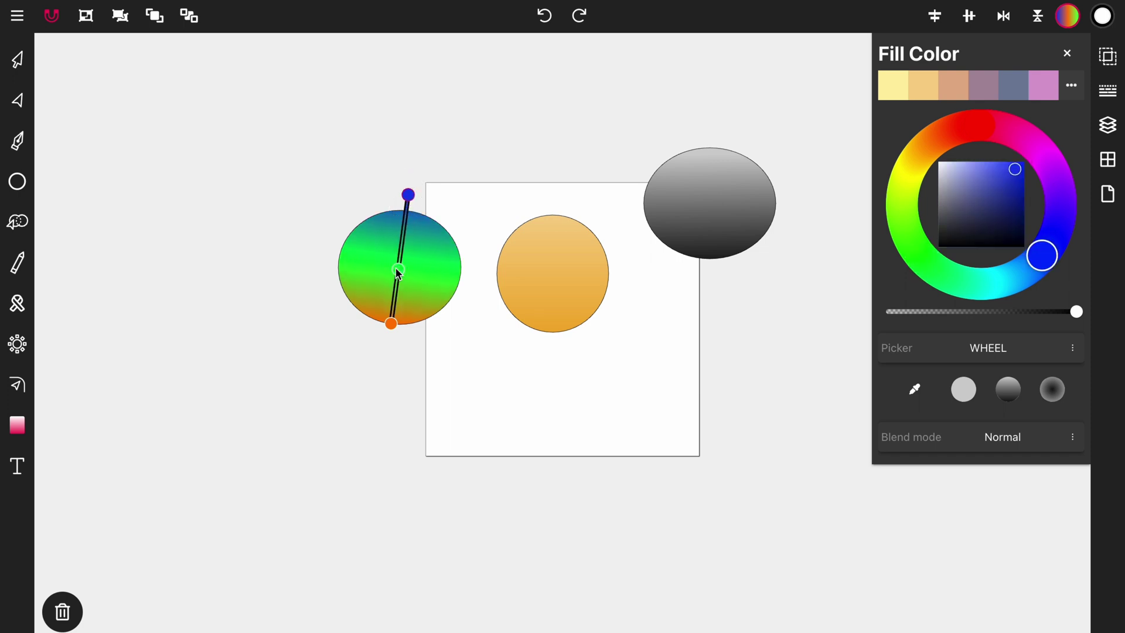
pyautogui.moveTo(397, 273); pyautogui.dragTo(392, 239)
pyautogui.hotkey('ctrl', 'z')
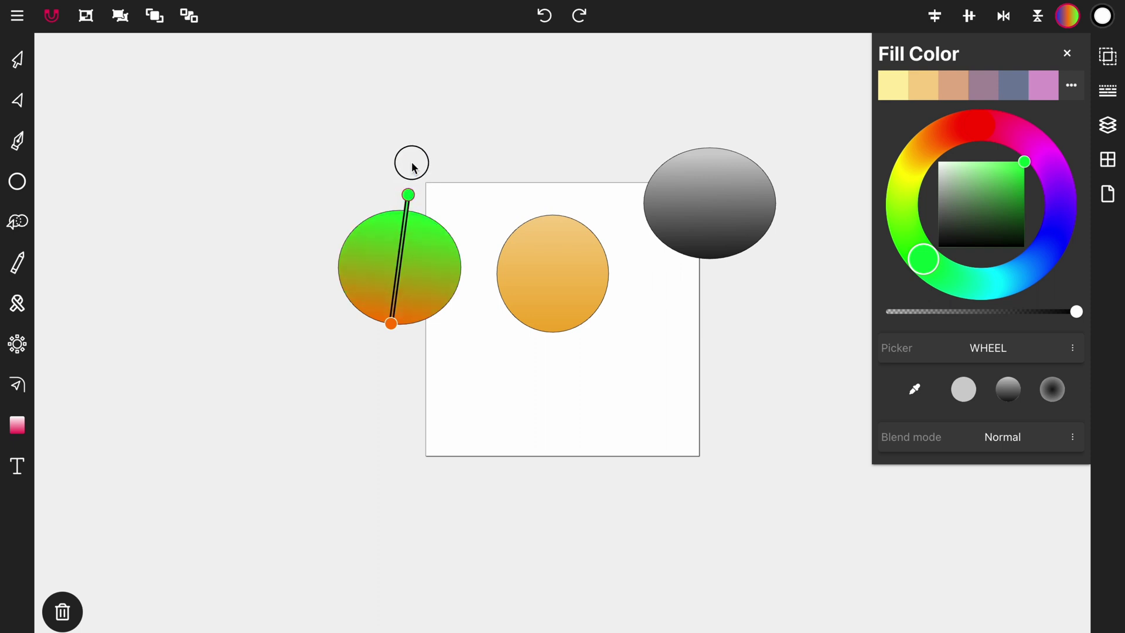
pyautogui.moveTo(412, 167); pyautogui.dragTo(416, 150)
pyautogui.moveTo(408, 195)
pyautogui.mouseDown()
pyautogui.moveTo(387, 244)
pyautogui.moveTo(400, 188)
pyautogui.mouseUp()
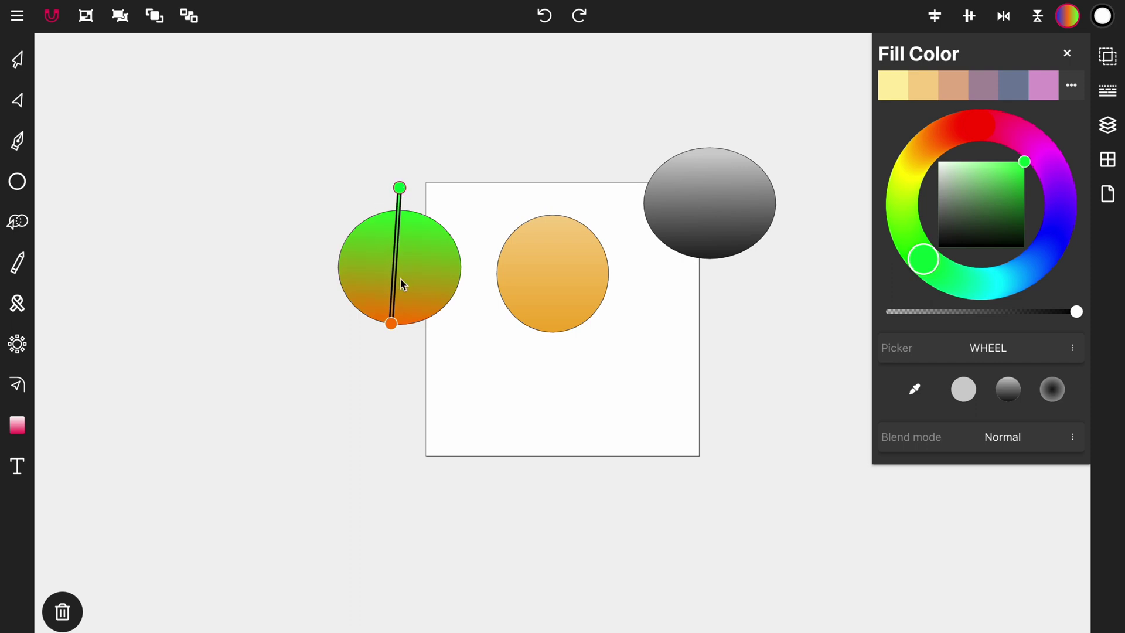
pyautogui.moveTo(390, 323); pyautogui.dragTo(393, 348)
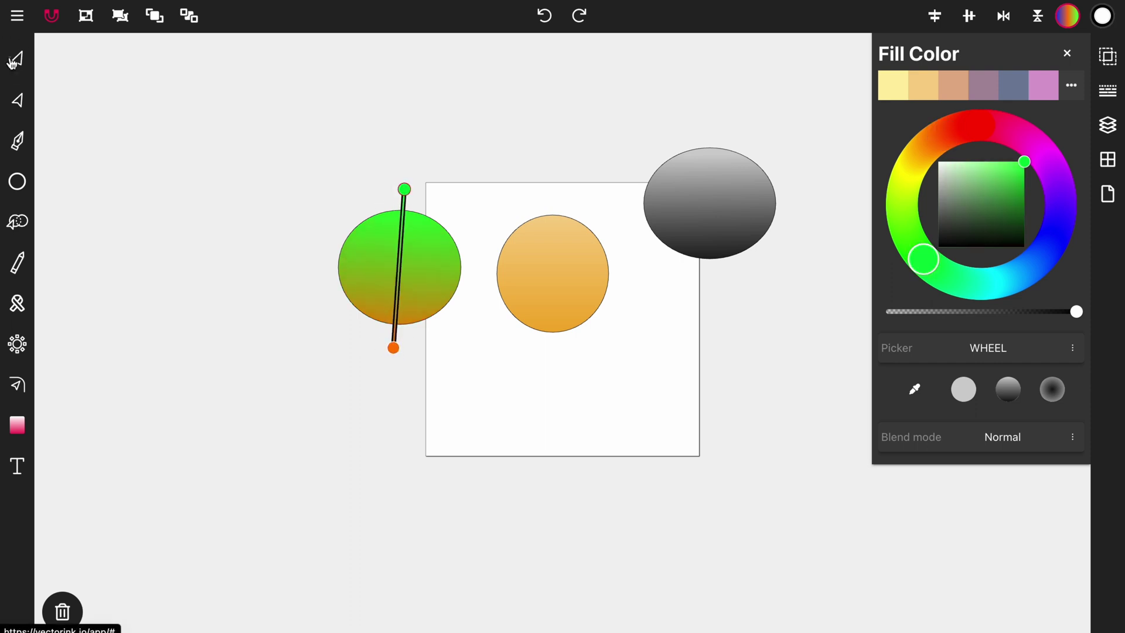
# Scale up the green-to-orange circle by its corner handle and slide it right over the orange circle
pyautogui.click(17, 58)
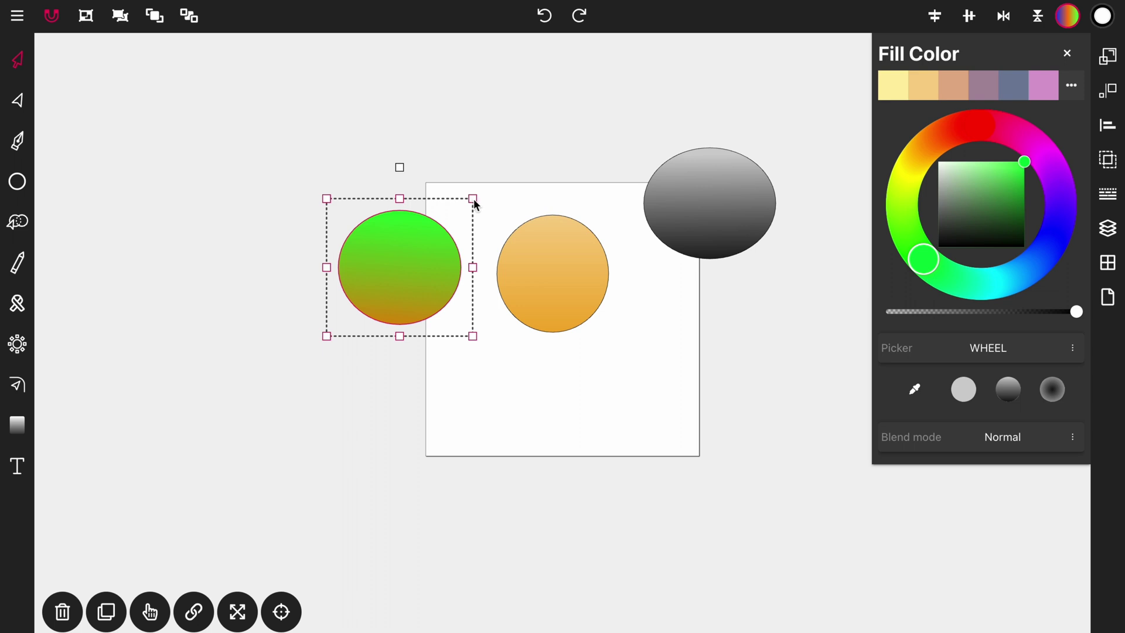
pyautogui.moveTo(474, 199); pyautogui.dragTo(596, 93)
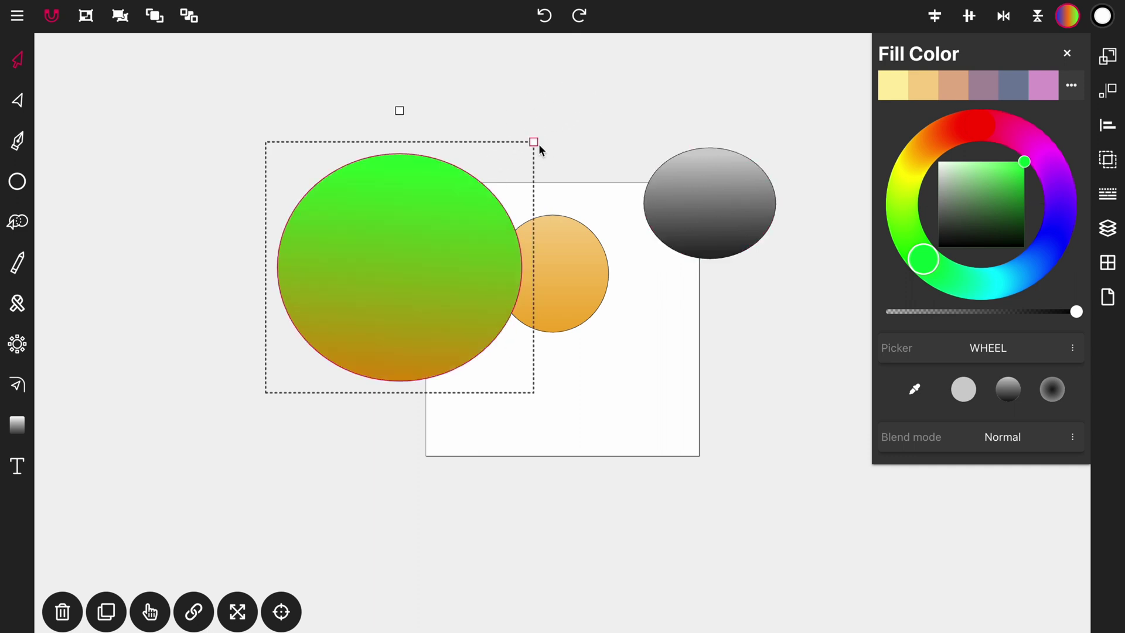
pyautogui.moveTo(539, 150); pyautogui.dragTo(471, 203)
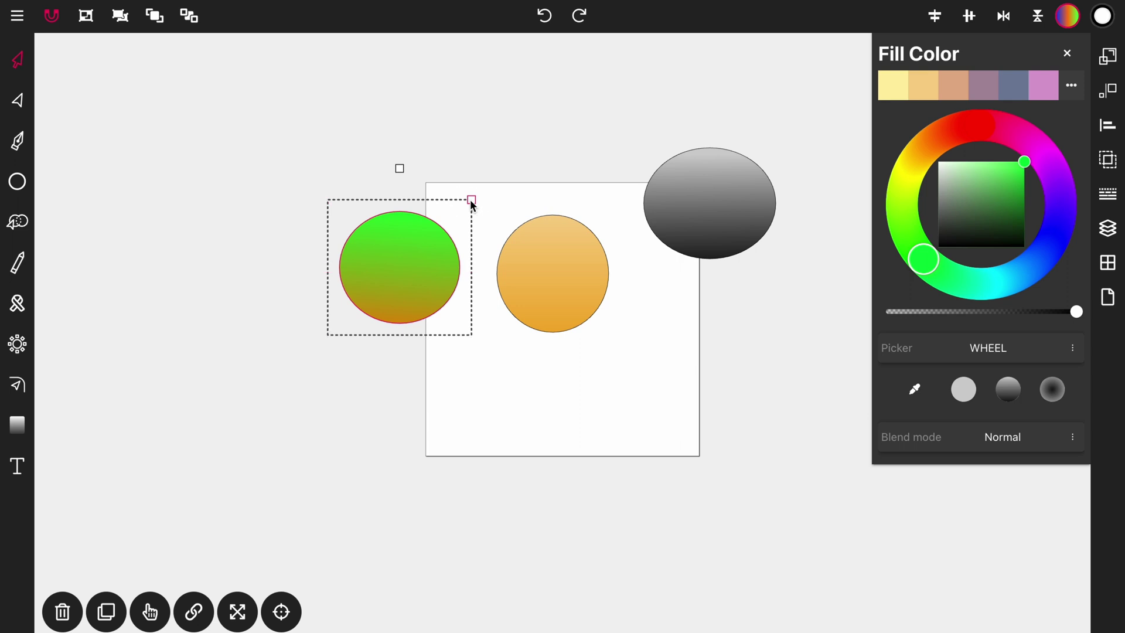
pyautogui.moveTo(473, 204)
pyautogui.mouseDown()
pyautogui.moveTo(450, 196)
pyautogui.moveTo(500, 196)
pyautogui.moveTo(239, 204)
pyautogui.moveTo(425, 309)
pyautogui.moveTo(481, 209)
pyautogui.moveTo(463, 151)
pyautogui.moveTo(511, 172)
pyautogui.moveTo(466, 191)
pyautogui.moveTo(442, 172)
pyautogui.moveTo(478, 191)
pyautogui.mouseUp()
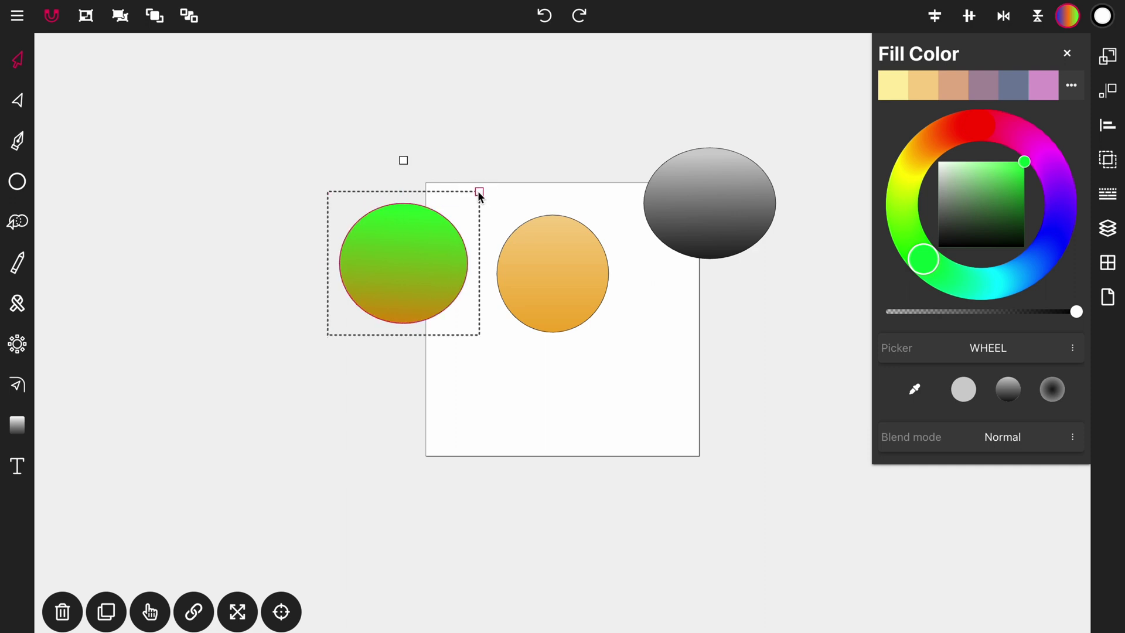
pyautogui.moveTo(485, 192); pyautogui.dragTo(481, 191)
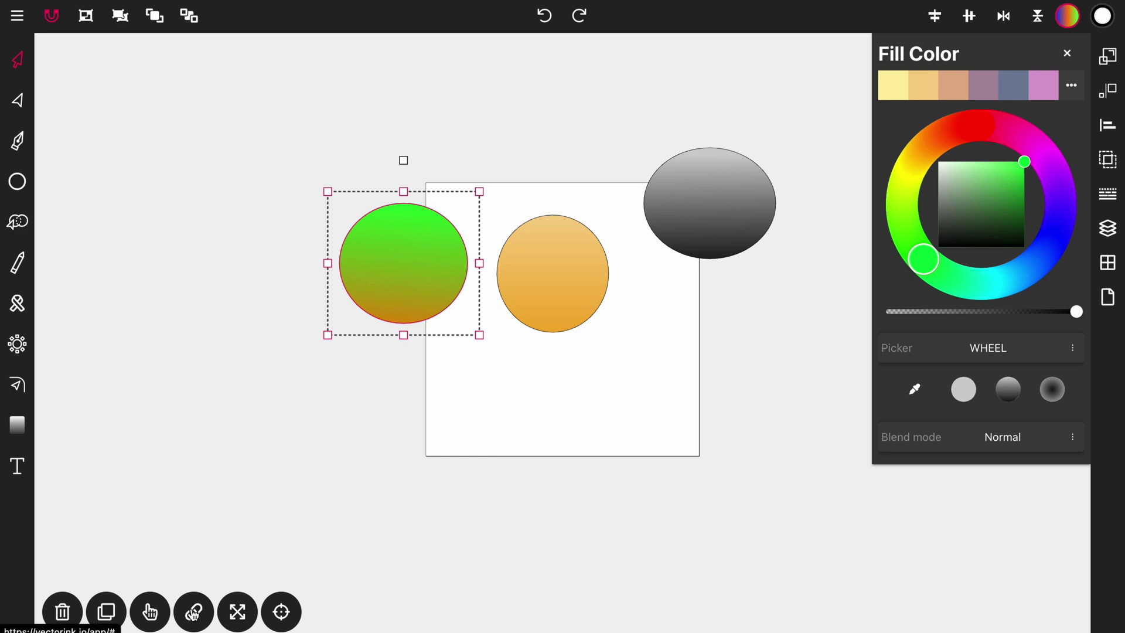
pyautogui.moveTo(477, 194); pyautogui.dragTo(532, 128)
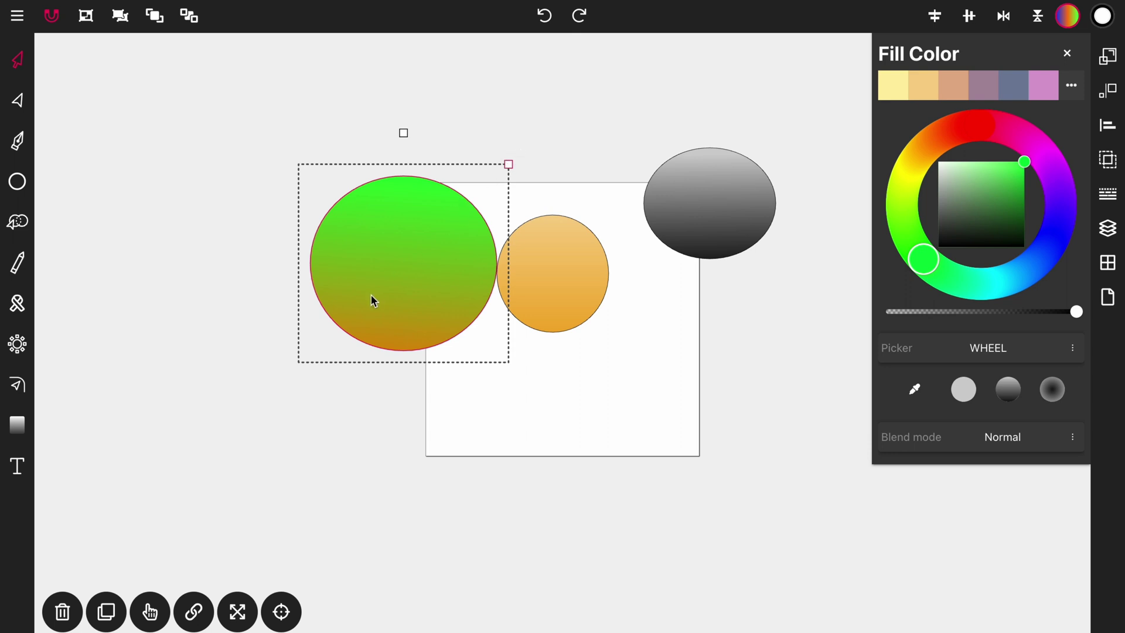
pyautogui.moveTo(387, 256); pyautogui.dragTo(460, 252)
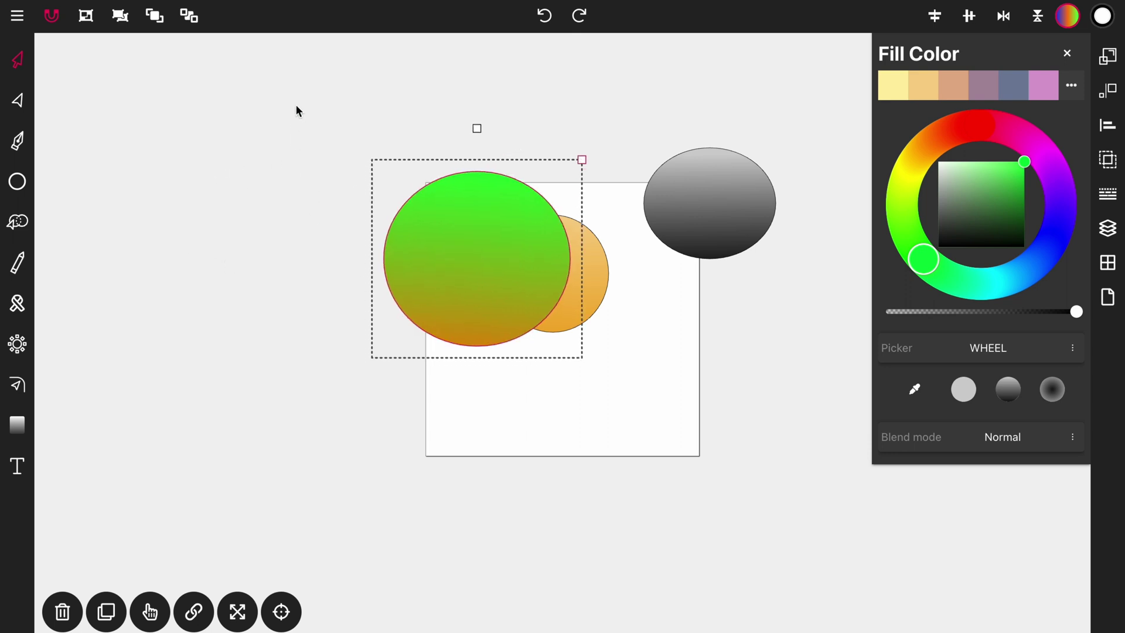
# Delete all three gradient circles
pyautogui.click(310, 80)
pyautogui.moveTo(310, 80); pyautogui.dragTo(885, 457)
pyautogui.click(62, 612)
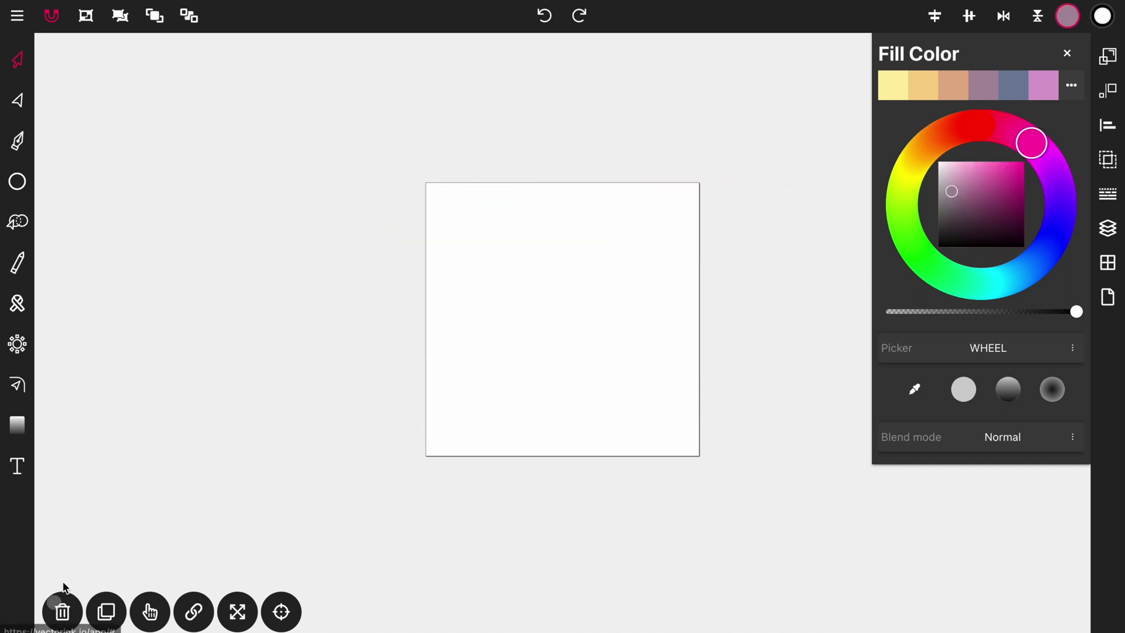
# Draw six overlapping mauve ellipses across the artboard: centre, lower middle, upper right, lower right, upper left, top centre
pyautogui.click(17, 182)
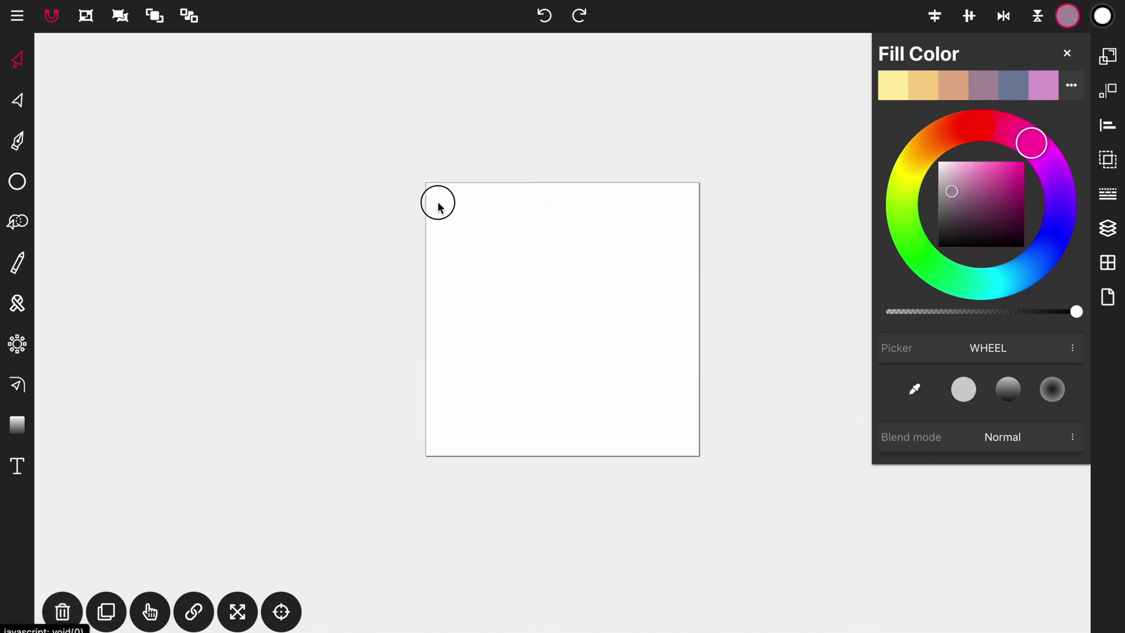
pyautogui.moveTo(436, 200); pyautogui.dragTo(660, 398)
pyautogui.click(17, 182)
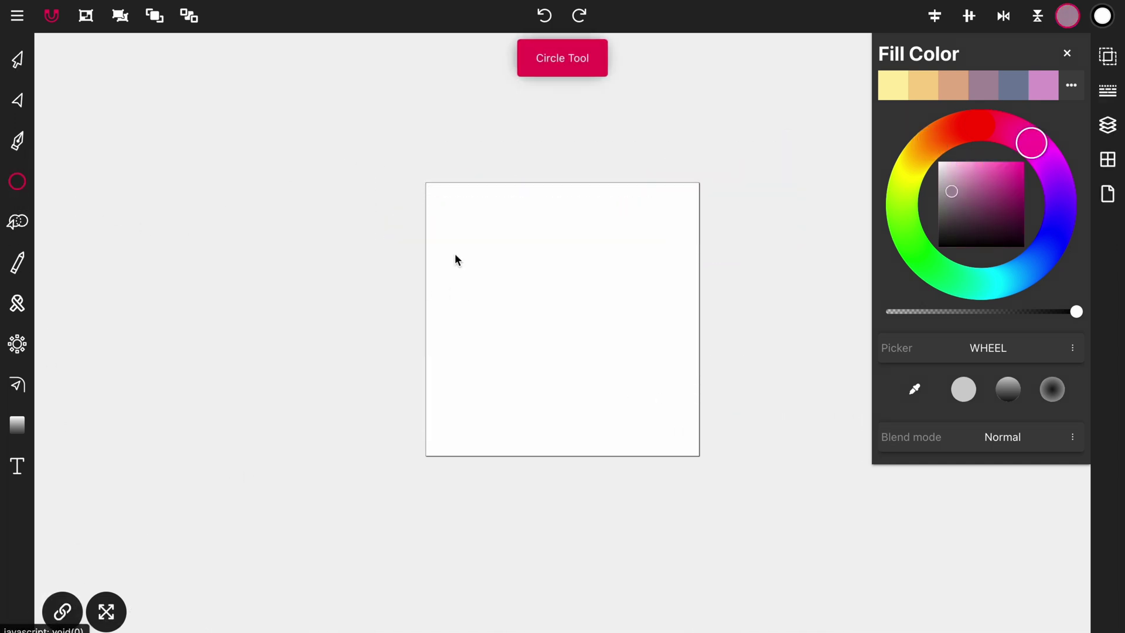
pyautogui.moveTo(441, 220); pyautogui.dragTo(590, 341)
pyautogui.moveTo(470, 276); pyautogui.dragTo(649, 431)
pyautogui.moveTo(530, 174)
pyautogui.mouseDown()
pyautogui.moveTo(708, 311)
pyautogui.moveTo(729, 341)
pyautogui.mouseUp()
pyautogui.moveTo(581, 275); pyautogui.dragTo(743, 406)
pyautogui.moveTo(377, 156); pyautogui.dragTo(531, 264)
pyautogui.moveTo(436, 98); pyautogui.dragTo(622, 255)
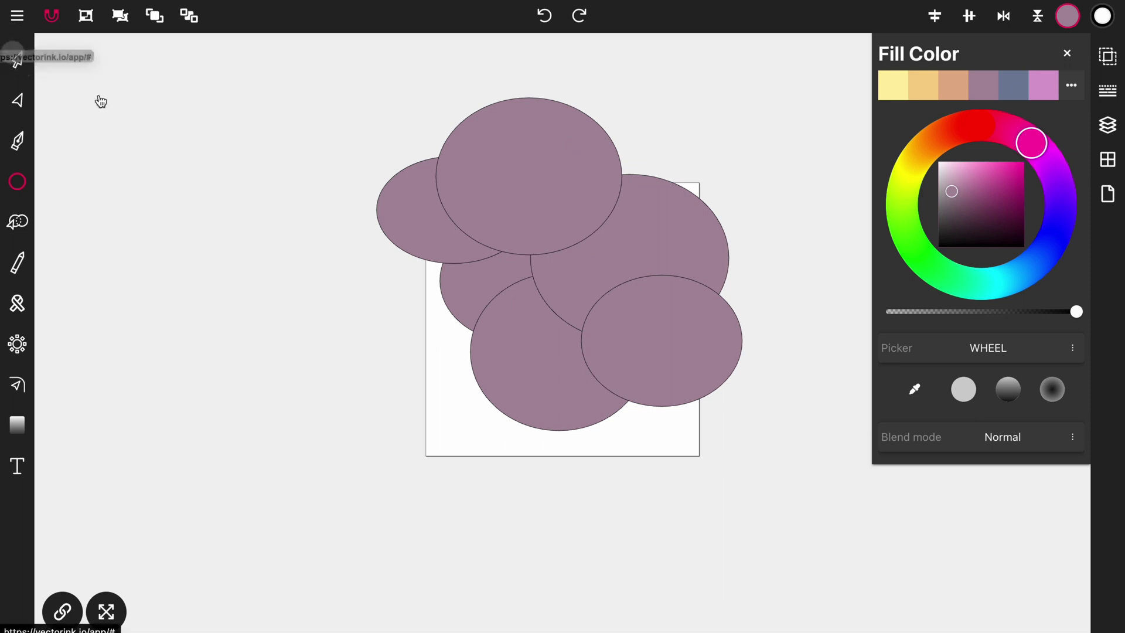
# Select all six ellipses and activate the Path Builder tool
pyautogui.click(17, 58)
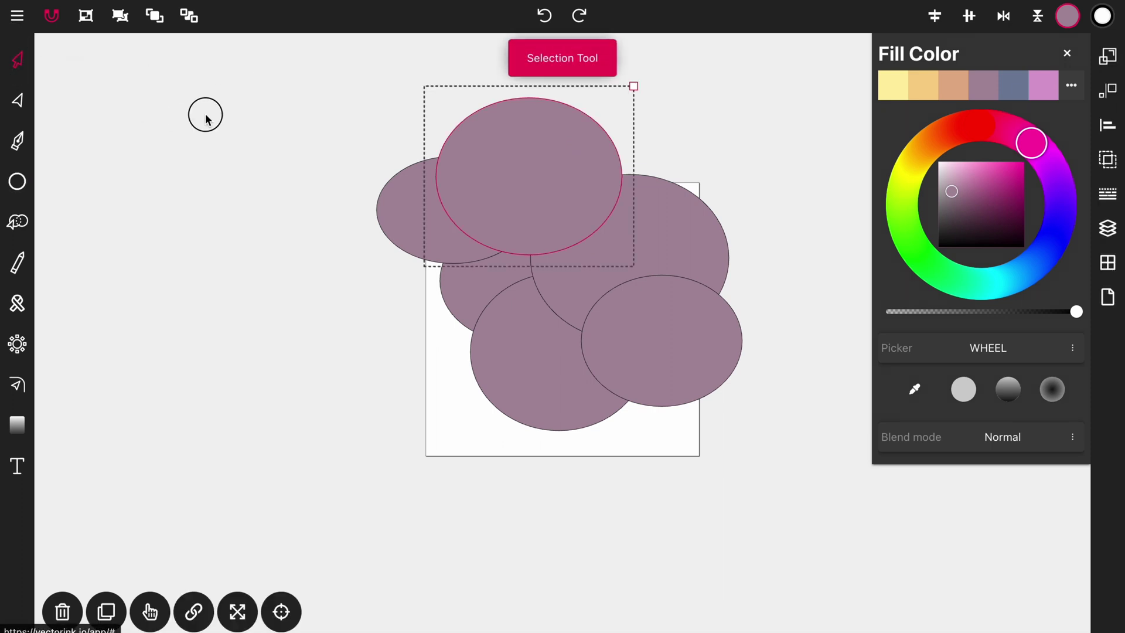
pyautogui.click(293, 57)
pyautogui.moveTo(293, 56); pyautogui.dragTo(841, 515)
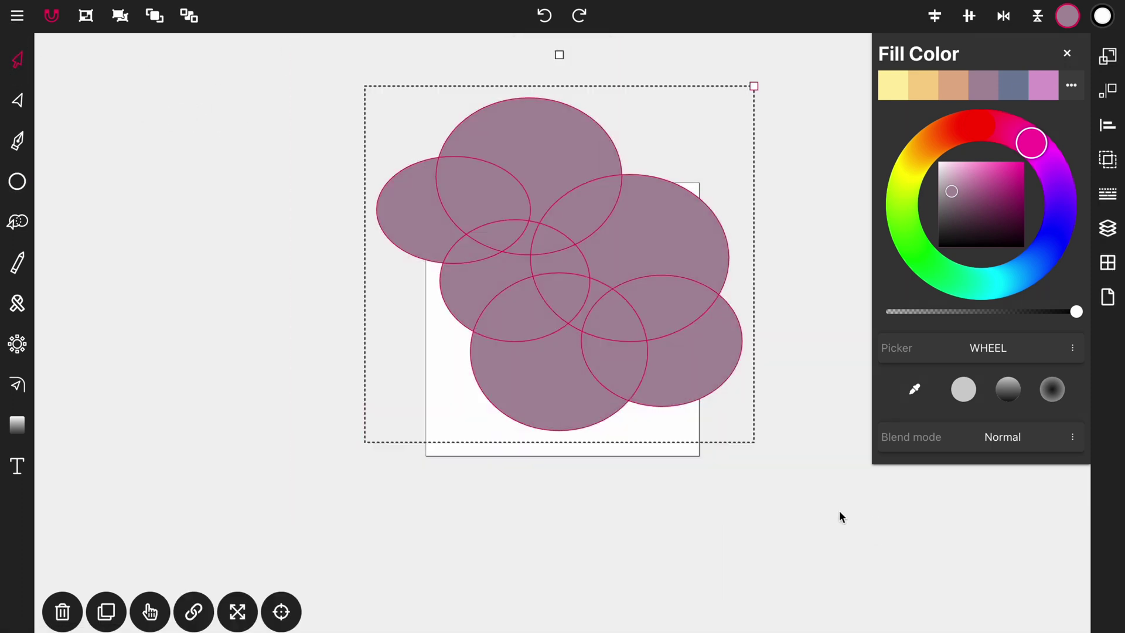
pyautogui.click(12, 223)
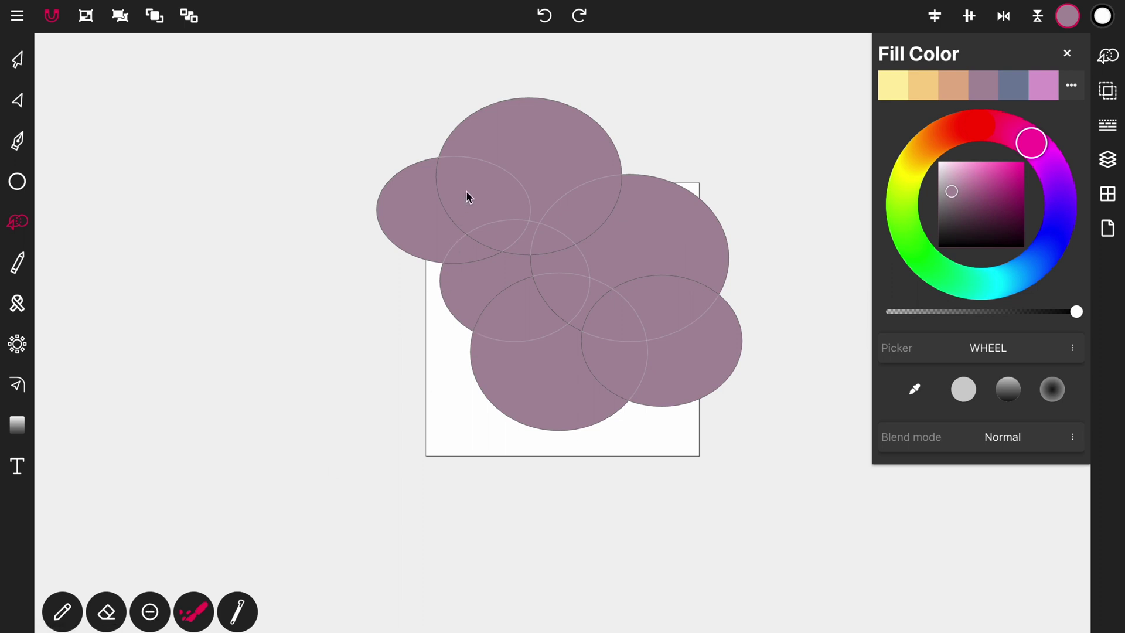
# Combine regions of the left ellipses and subtract their small central overlap in subtract mode
pyautogui.moveTo(469, 197)
pyautogui.mouseDown()
pyautogui.moveTo(446, 219)
pyautogui.moveTo(495, 300)
pyautogui.moveTo(492, 230)
pyautogui.moveTo(525, 261)
pyautogui.moveTo(508, 227)
pyautogui.moveTo(544, 244)
pyautogui.moveTo(531, 234)
pyautogui.moveTo(561, 286)
pyautogui.moveTo(548, 247)
pyautogui.moveTo(524, 228)
pyautogui.moveTo(518, 176)
pyautogui.moveTo(492, 147)
pyautogui.moveTo(544, 154)
pyautogui.moveTo(589, 203)
pyautogui.moveTo(571, 217)
pyautogui.moveTo(549, 283)
pyautogui.moveTo(537, 215)
pyautogui.moveTo(538, 251)
pyautogui.mouseUp()
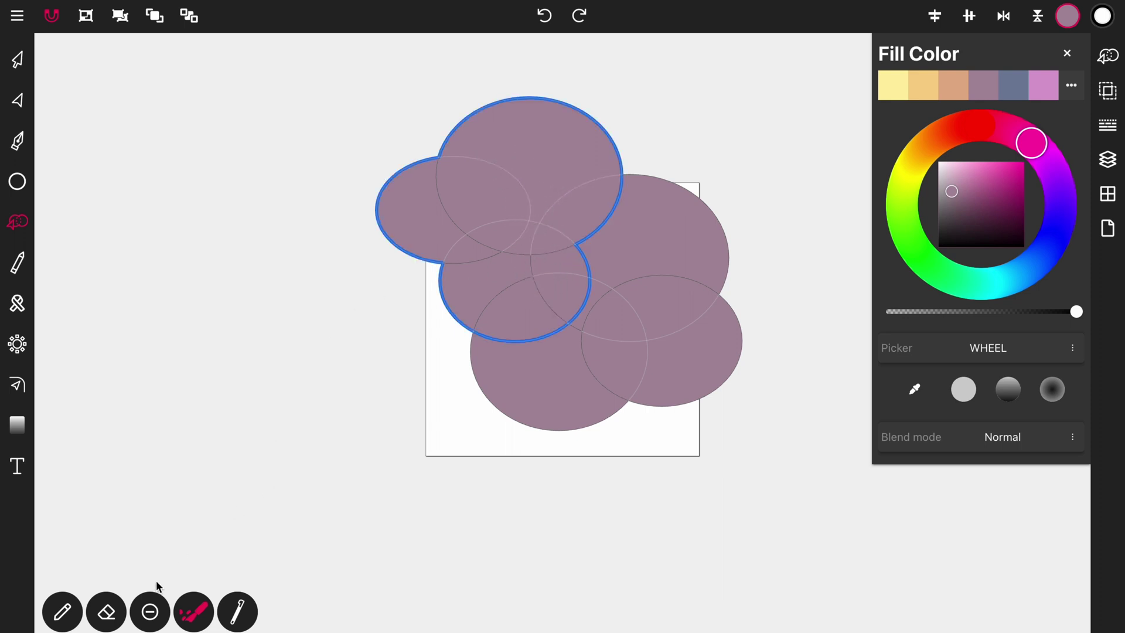
pyautogui.click(150, 611)
pyautogui.click(150, 611)
pyautogui.moveTo(522, 249)
pyautogui.mouseDown()
pyautogui.moveTo(518, 239)
pyautogui.moveTo(532, 241)
pyautogui.mouseUp()
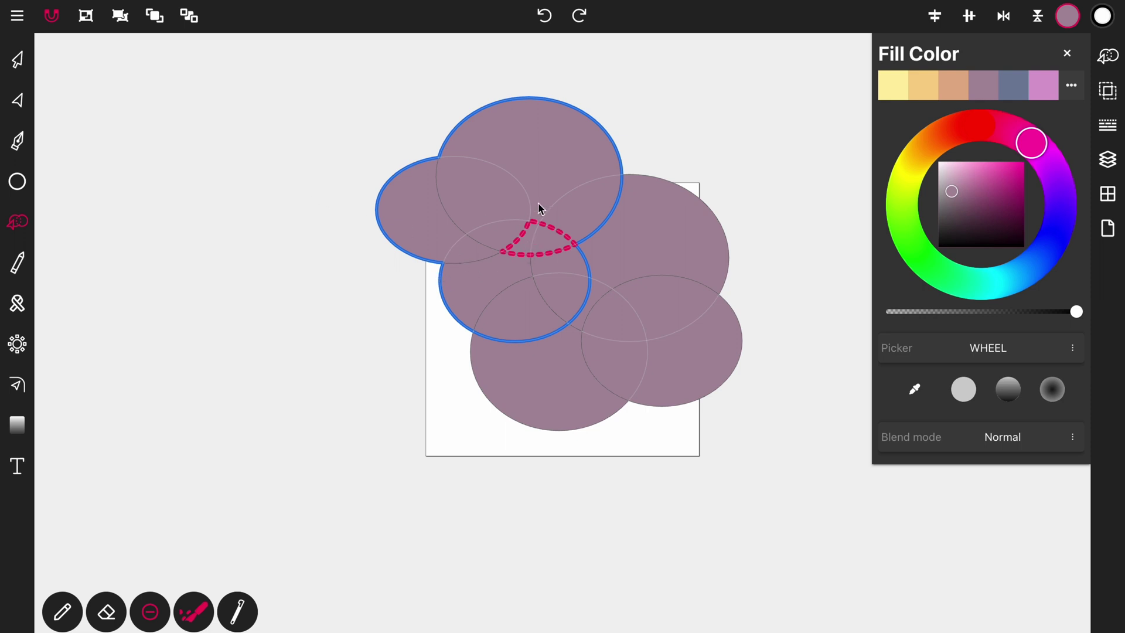
# Erase the wedge stroke and pick the wedge region with the stylus marker to cut it out
pyautogui.click(97, 624)
pyautogui.moveTo(542, 222); pyautogui.dragTo(554, 256)
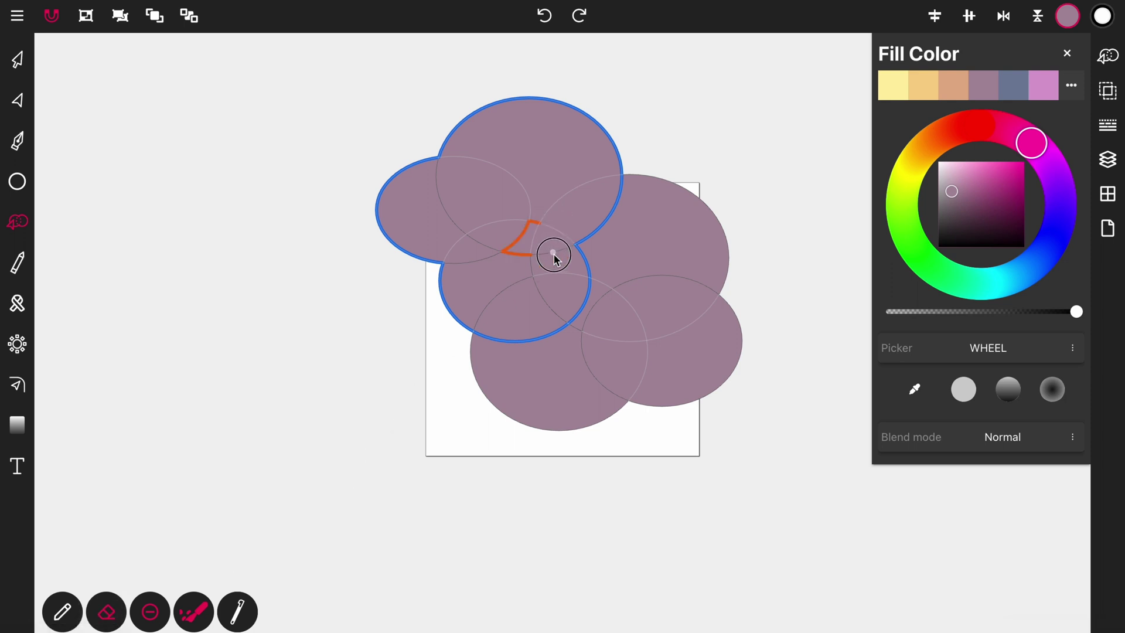
pyautogui.click(107, 610)
pyautogui.click(237, 612)
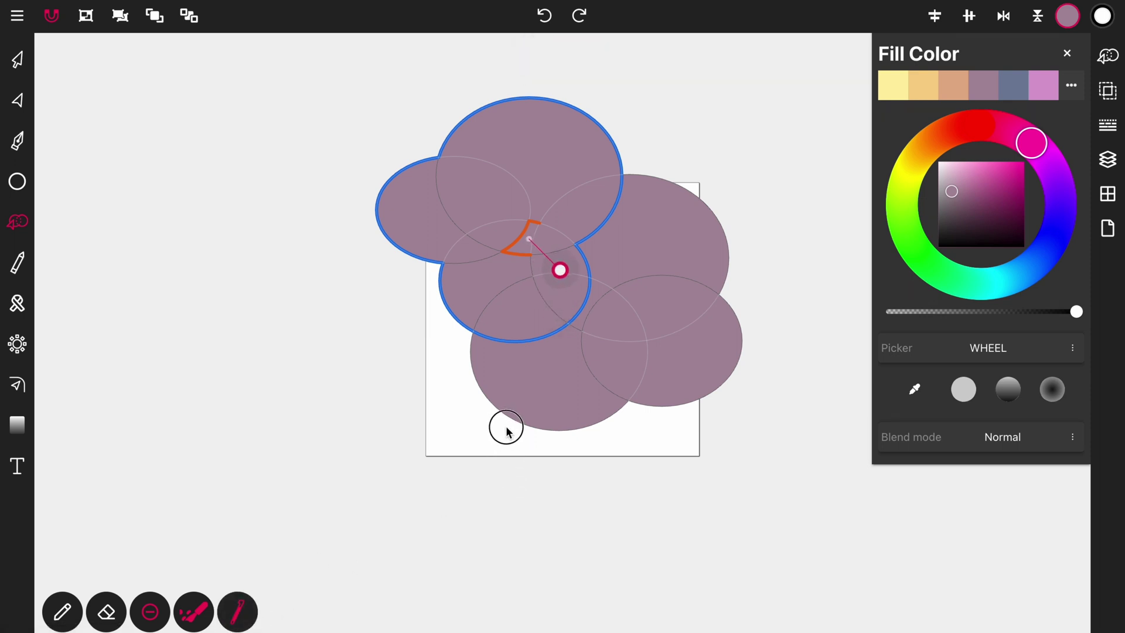
pyautogui.moveTo(565, 277); pyautogui.dragTo(561, 274)
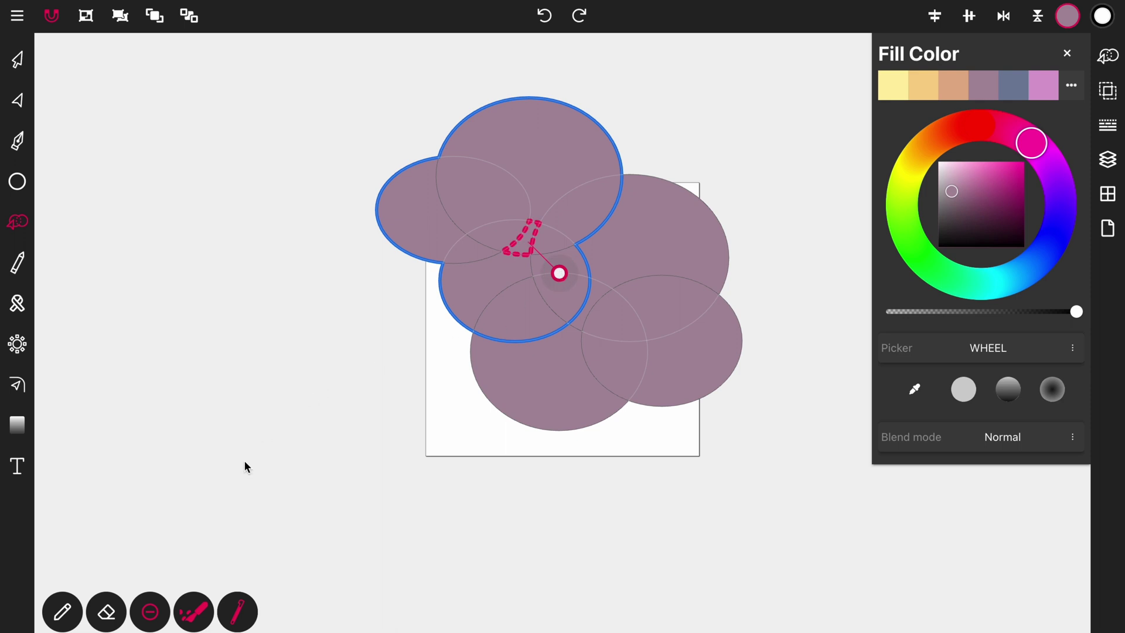
pyautogui.click(237, 622)
pyautogui.click(17, 59)
# Fill the fused cut-out shape light orange, then open and close the Boolean operations panel
pyautogui.moveTo(558, 176); pyautogui.dragTo(574, 232)
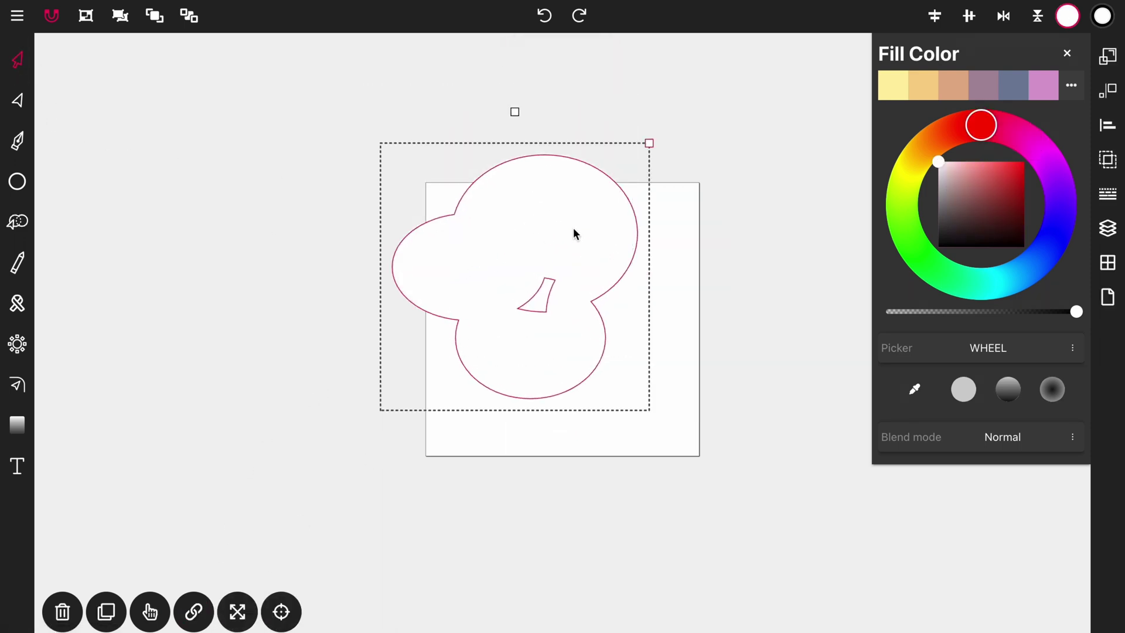
pyautogui.click(929, 84)
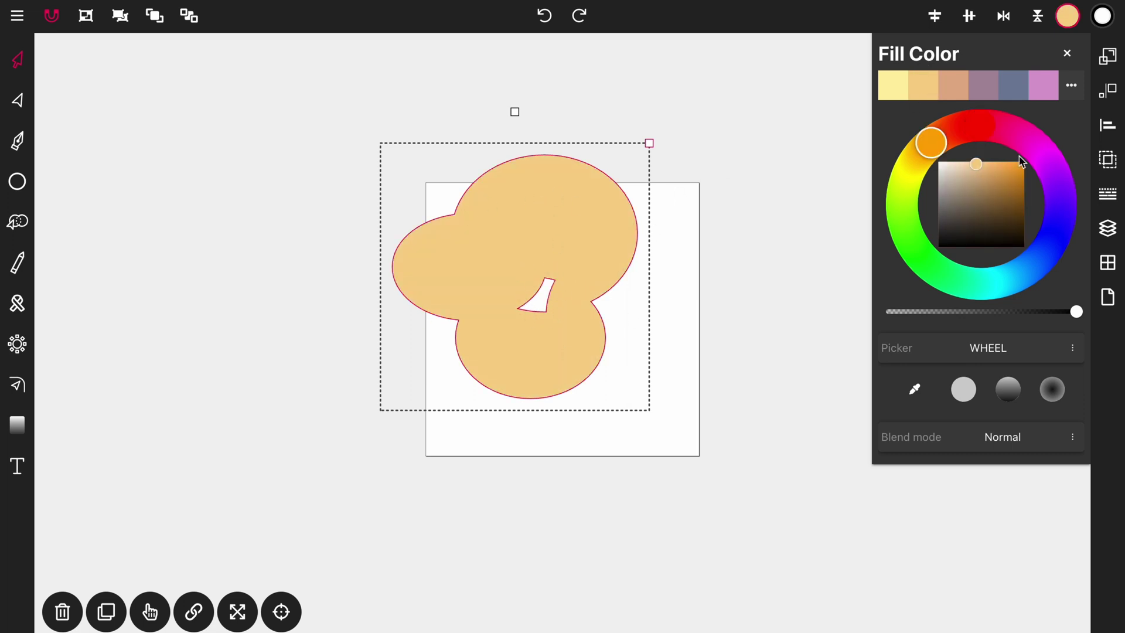
pyautogui.click(1108, 159)
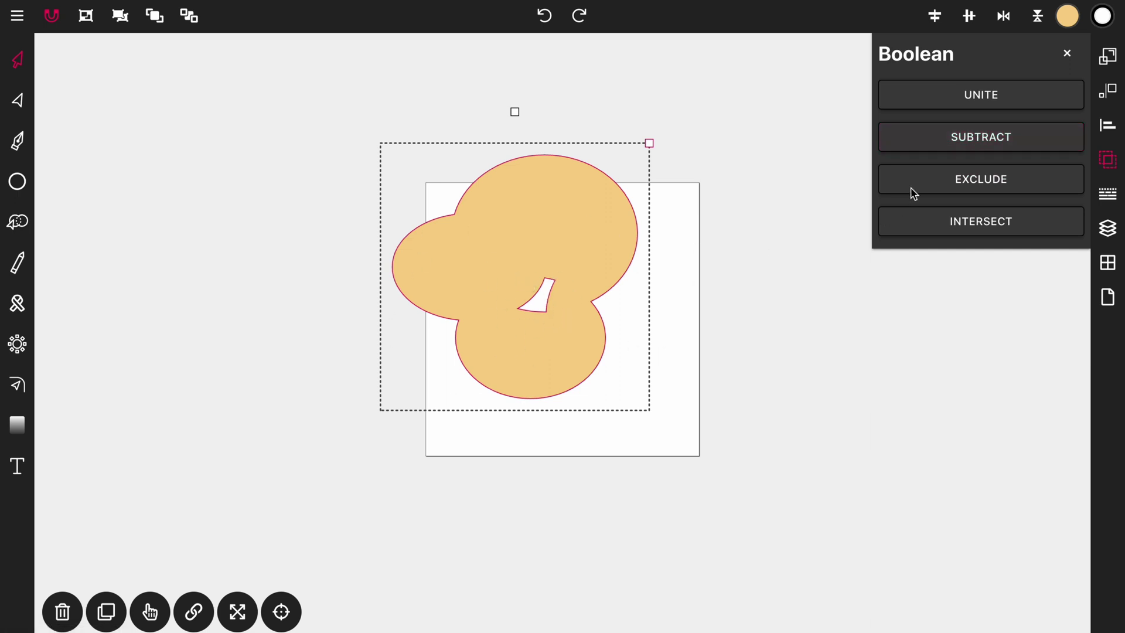
pyautogui.click(1066, 53)
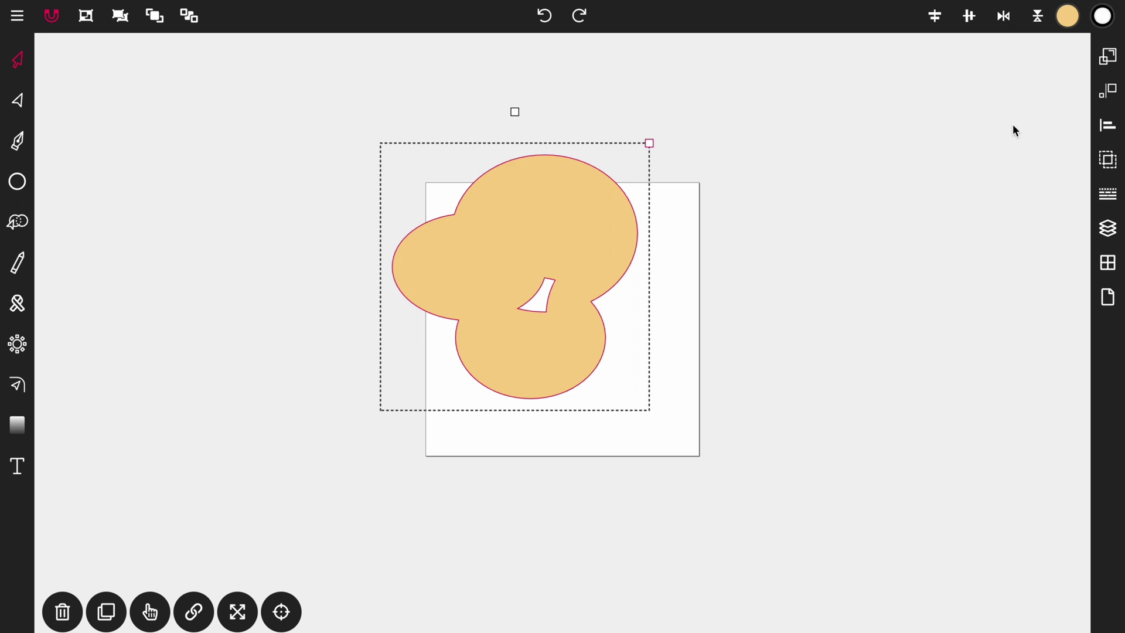
# Delete the orange shape, then draw and delete a test circle
pyautogui.click(62, 612)
pyautogui.press('e')
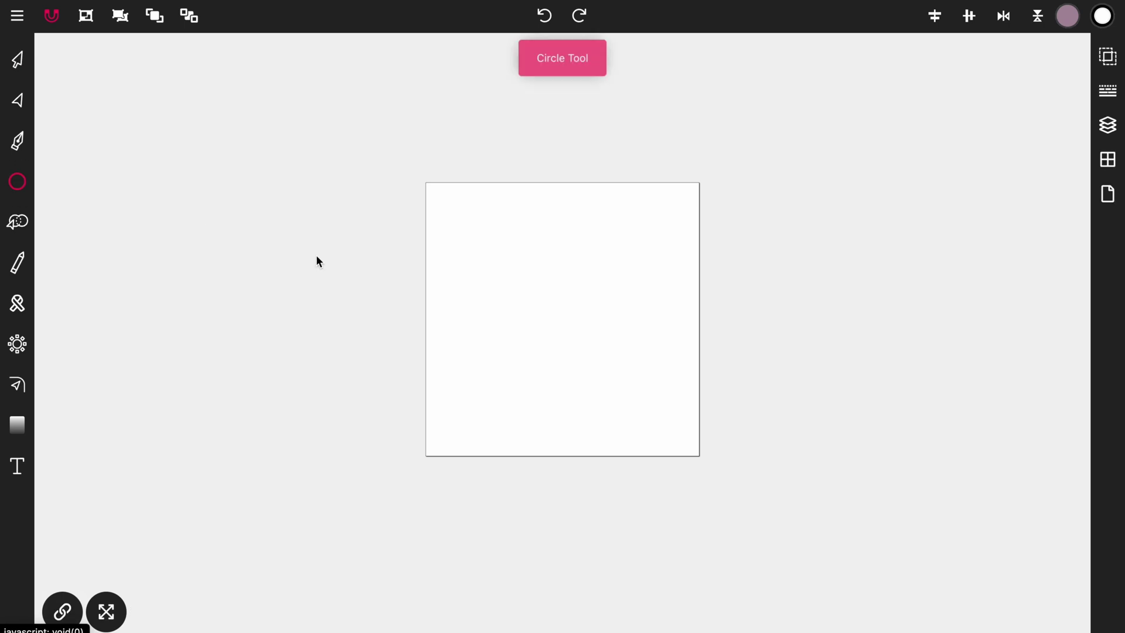
pyautogui.moveTo(469, 208); pyautogui.dragTo(662, 390)
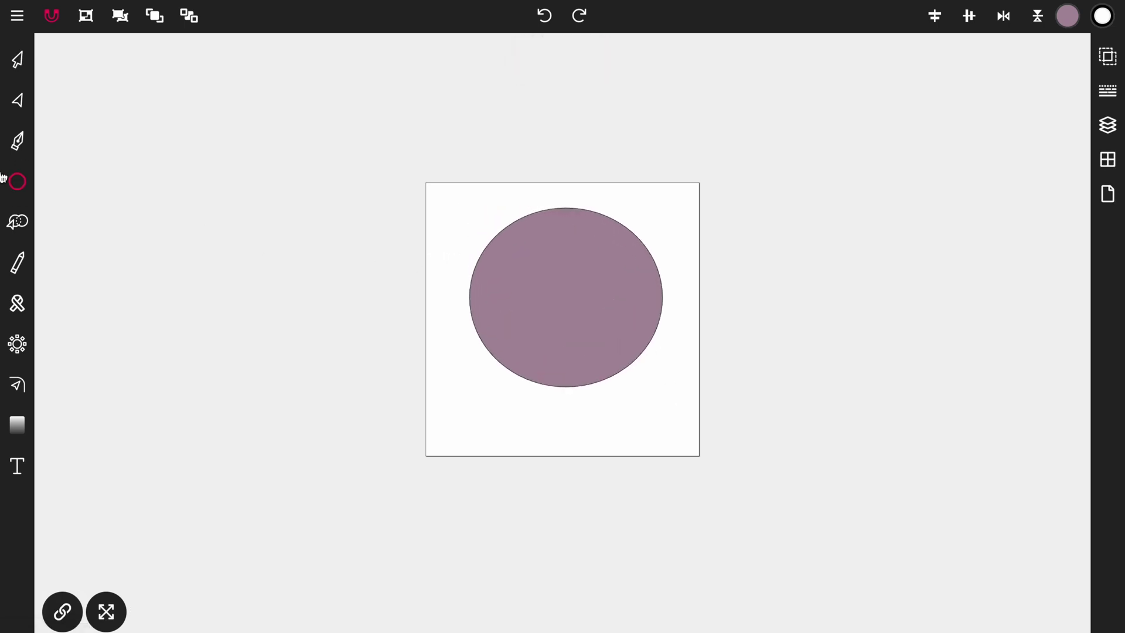
pyautogui.click(17, 60)
pyautogui.click(62, 612)
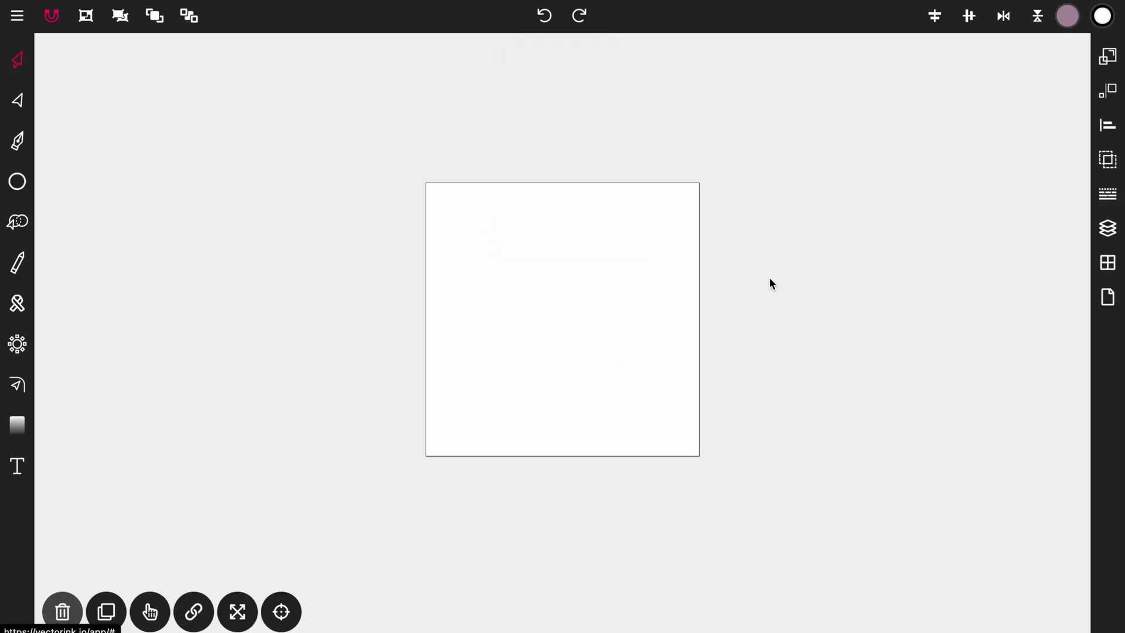
pyautogui.click(1038, 16)
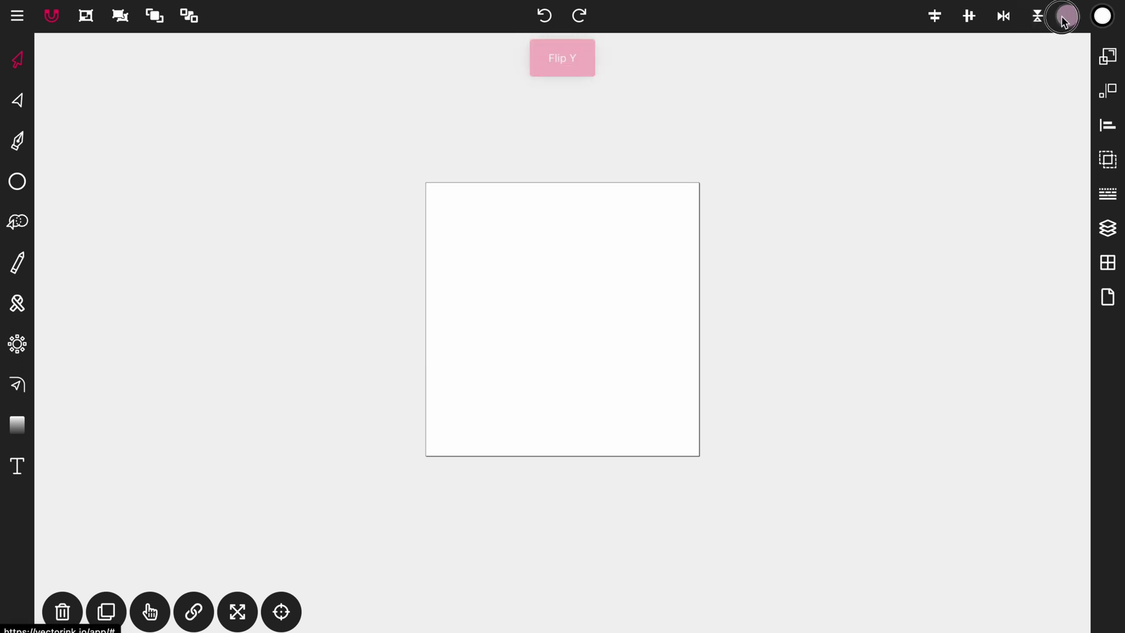
# Set the fill opacity to zero so new shapes are outline-only
pyautogui.click(1068, 16)
pyautogui.moveTo(937, 311); pyautogui.dragTo(834, 311)
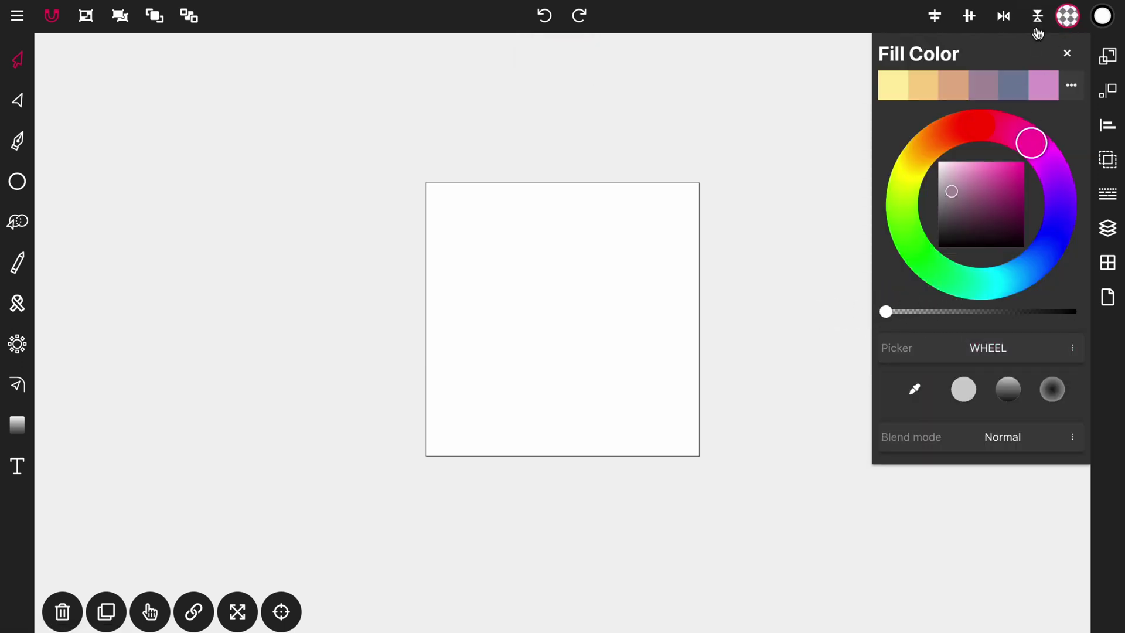
pyautogui.click(1069, 51)
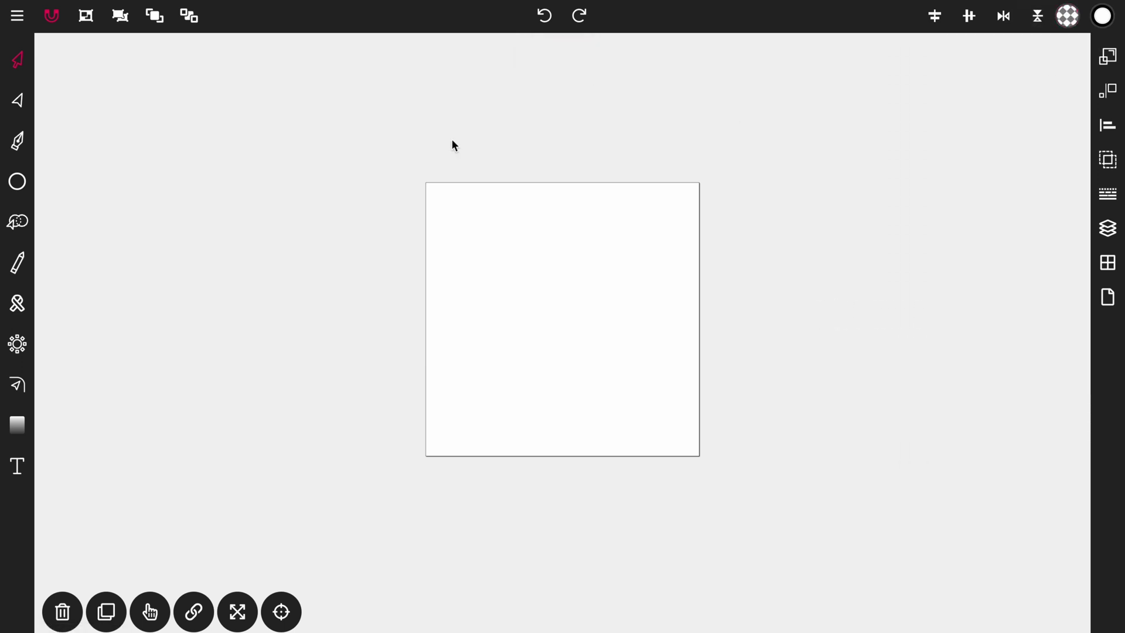
# Draw five overlapping circles and ellipses across the artboard
pyautogui.click(11, 182)
pyautogui.moveTo(465, 196); pyautogui.dragTo(609, 336)
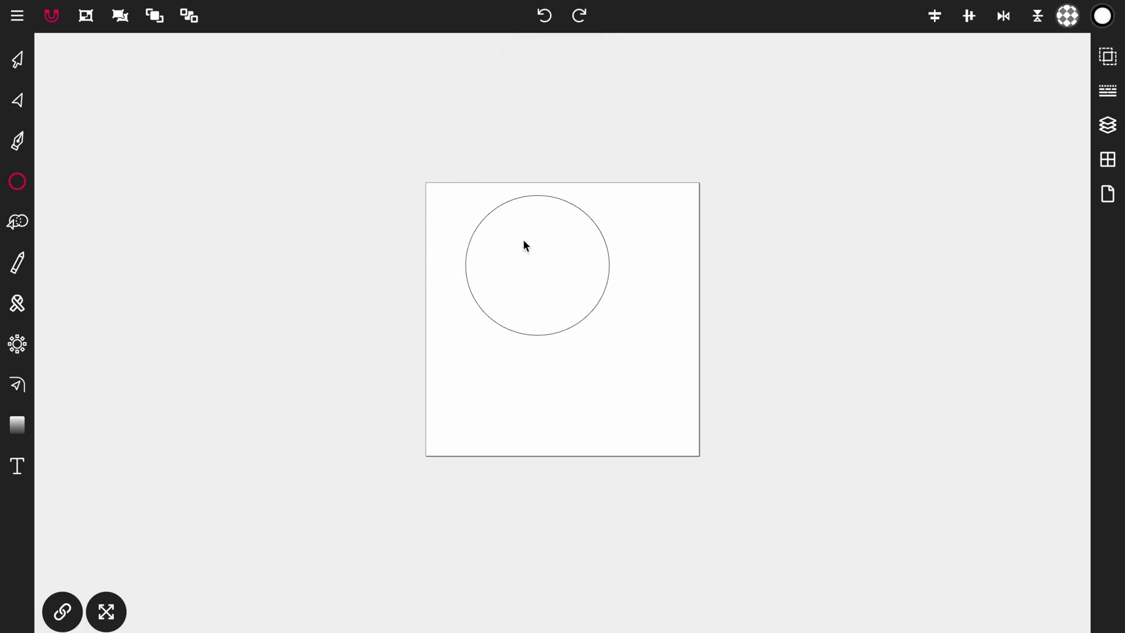
pyautogui.moveTo(516, 230); pyautogui.dragTo(685, 410)
pyautogui.moveTo(568, 170); pyautogui.dragTo(689, 331)
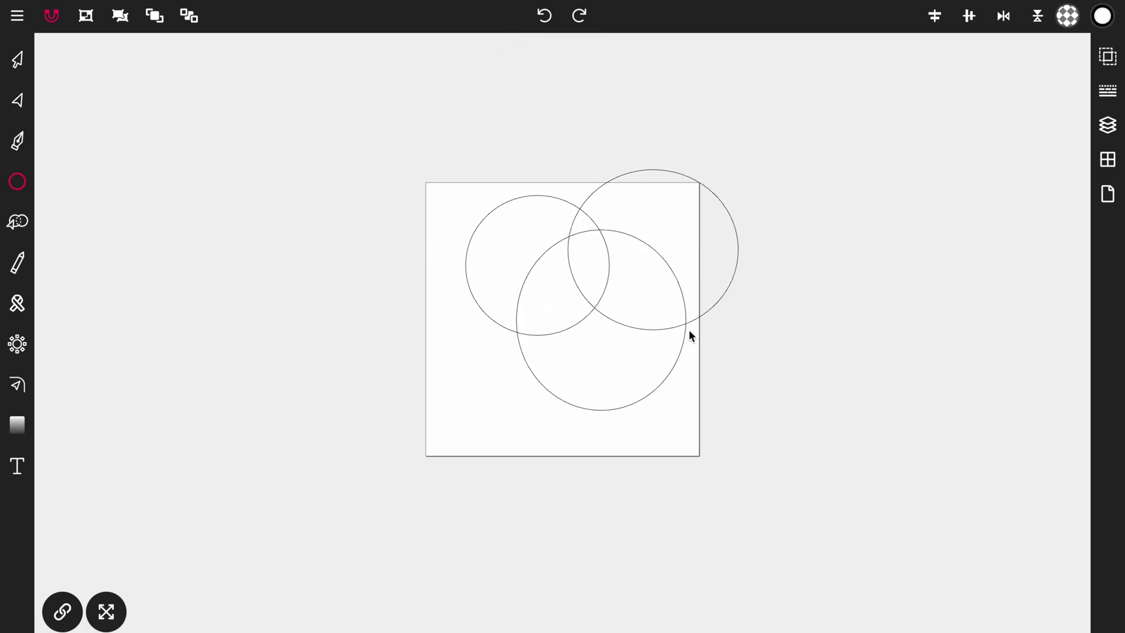
pyautogui.moveTo(502, 339); pyautogui.dragTo(680, 478)
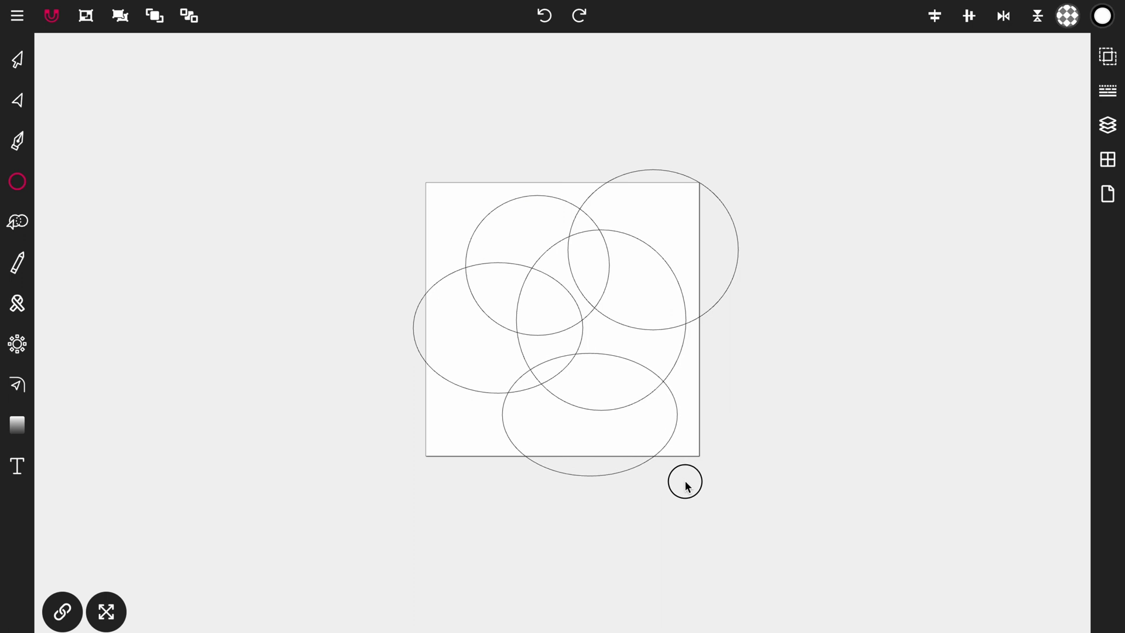
# Select all five ellipses and trace their overlap regions with Path Builder
pyautogui.click(17, 58)
pyautogui.click(252, 135)
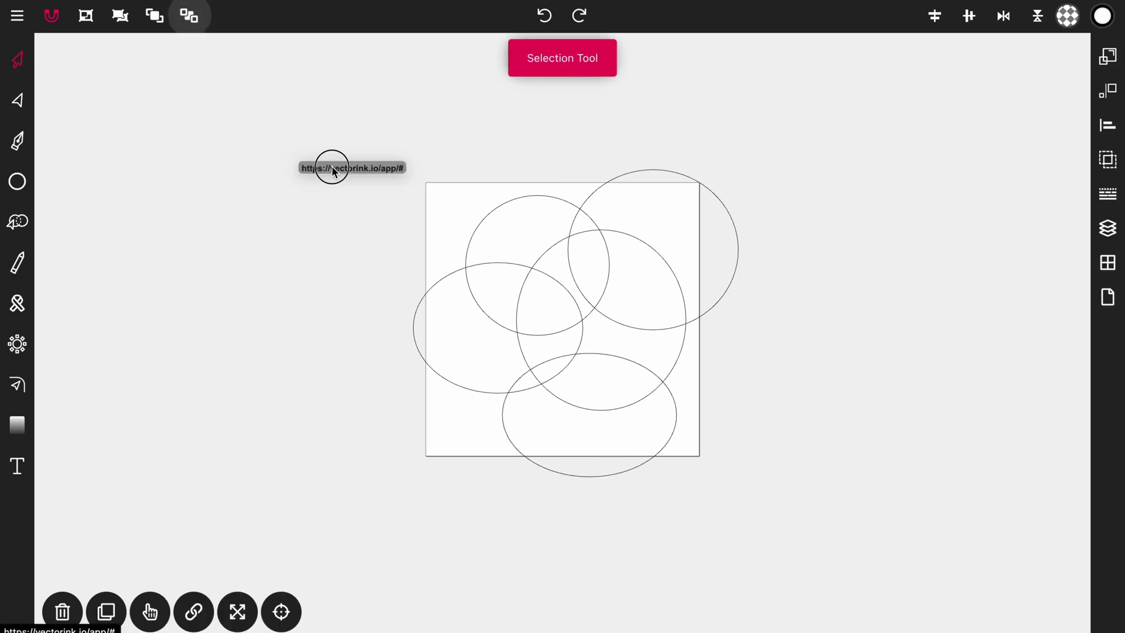
pyautogui.moveTo(231, 52)
pyautogui.mouseDown()
pyautogui.moveTo(832, 514)
pyautogui.moveTo(844, 536)
pyautogui.mouseUp()
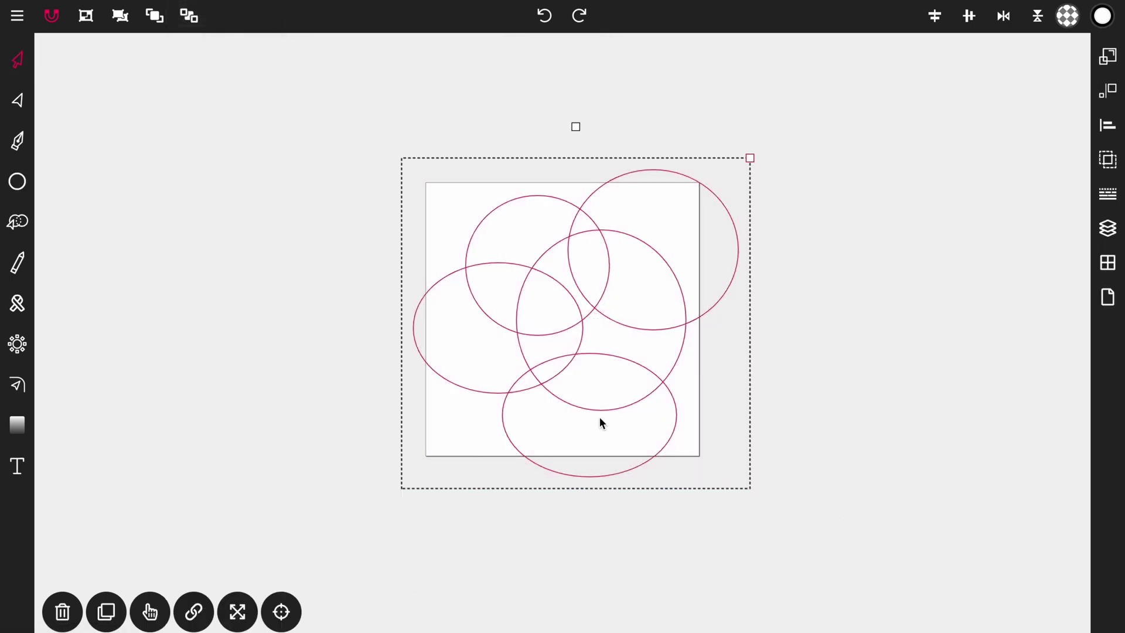
pyautogui.click(17, 221)
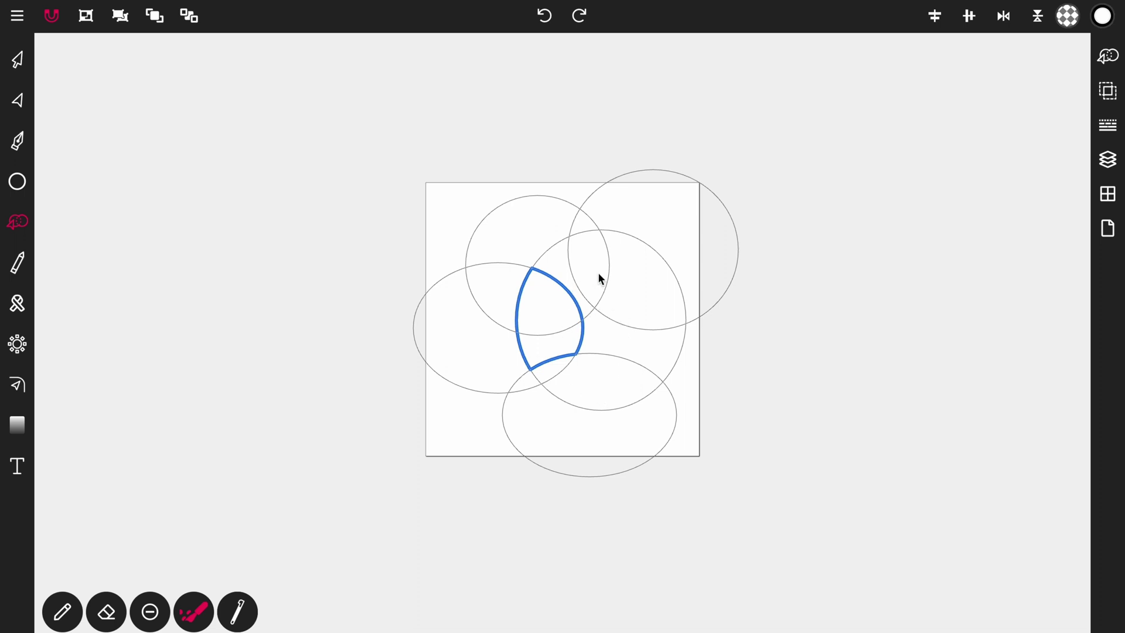
pyautogui.moveTo(605, 253)
pyautogui.mouseDown()
pyautogui.moveTo(627, 295)
pyautogui.moveTo(648, 301)
pyautogui.mouseUp()
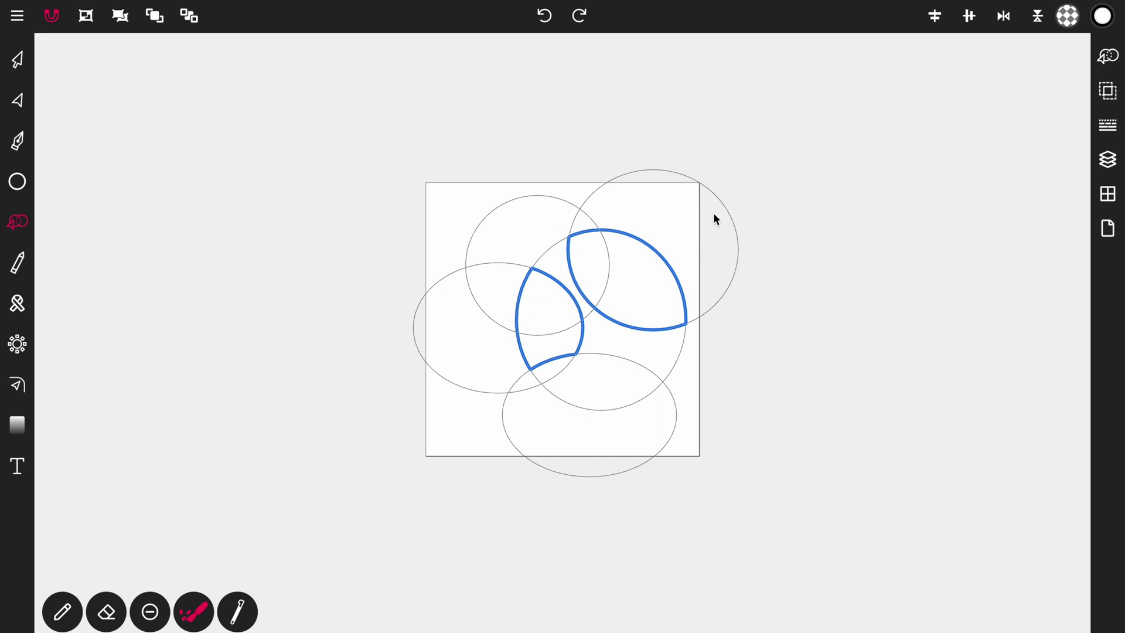
# Set the Path Builder result to Cut Out
pyautogui.click(1100, 66)
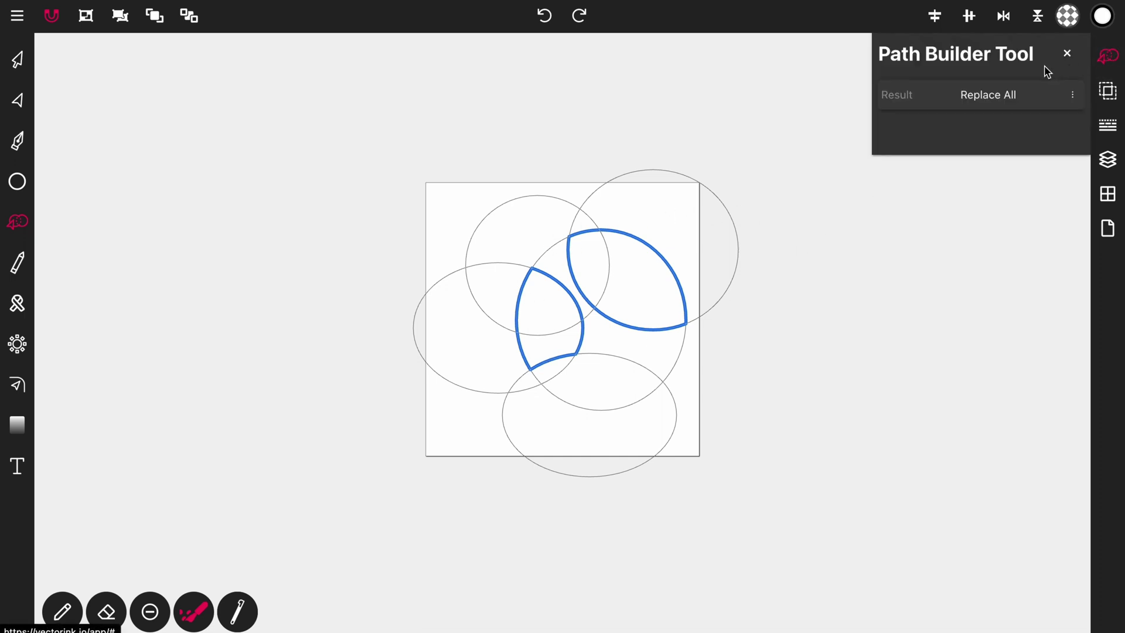
pyautogui.click(964, 98)
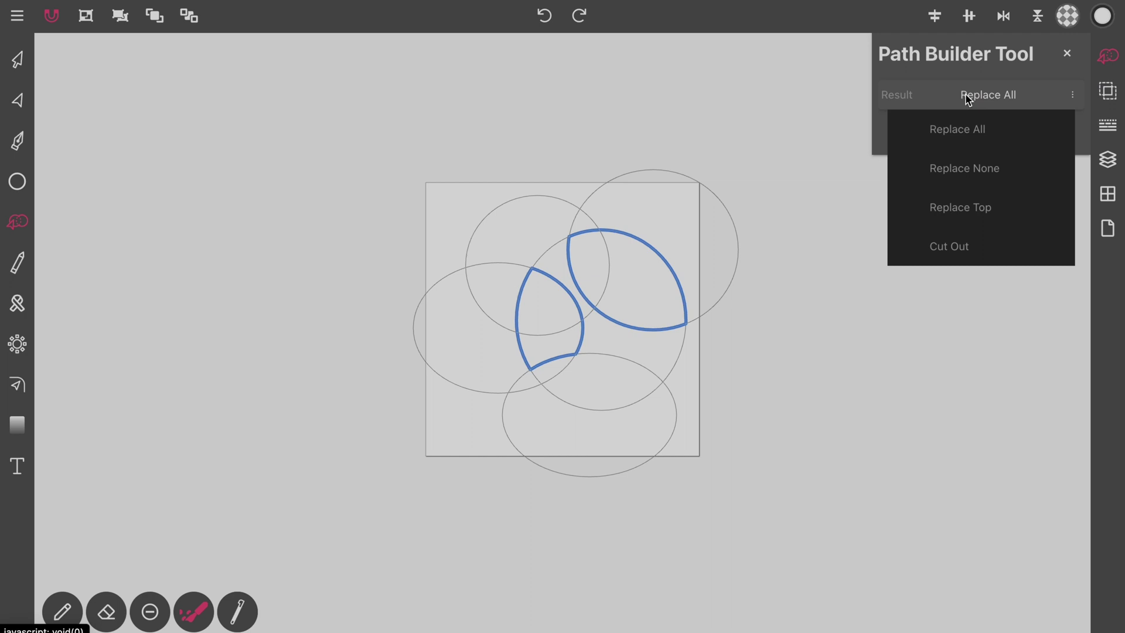
pyautogui.click(950, 247)
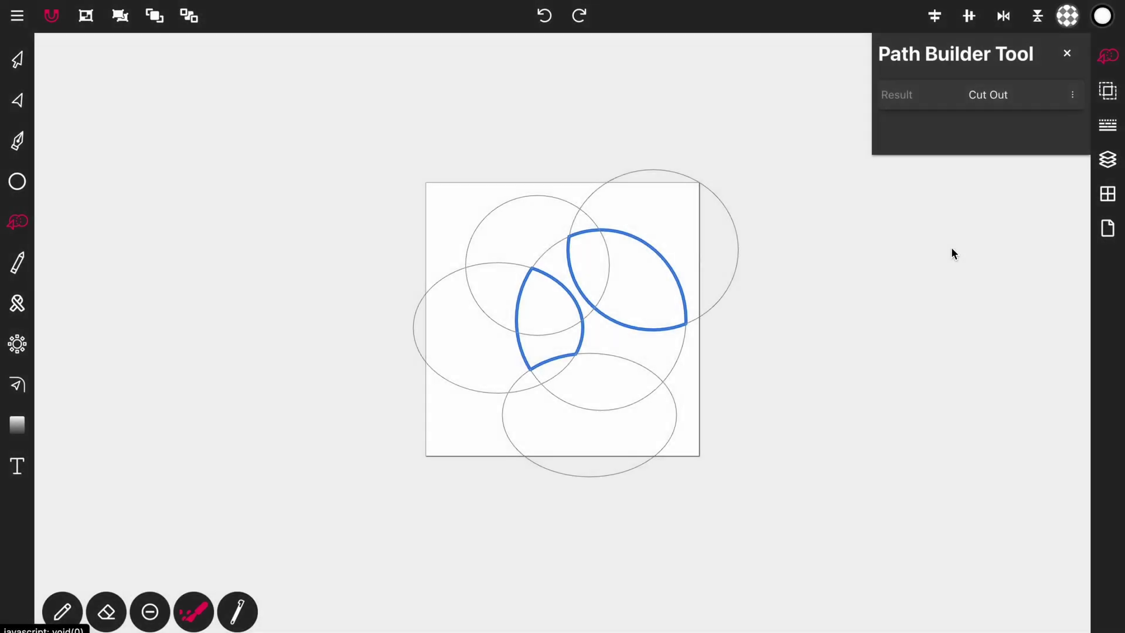
# Apply the cut-out, move the two leaves left and the crescent right of the artboard
pyautogui.click(13, 59)
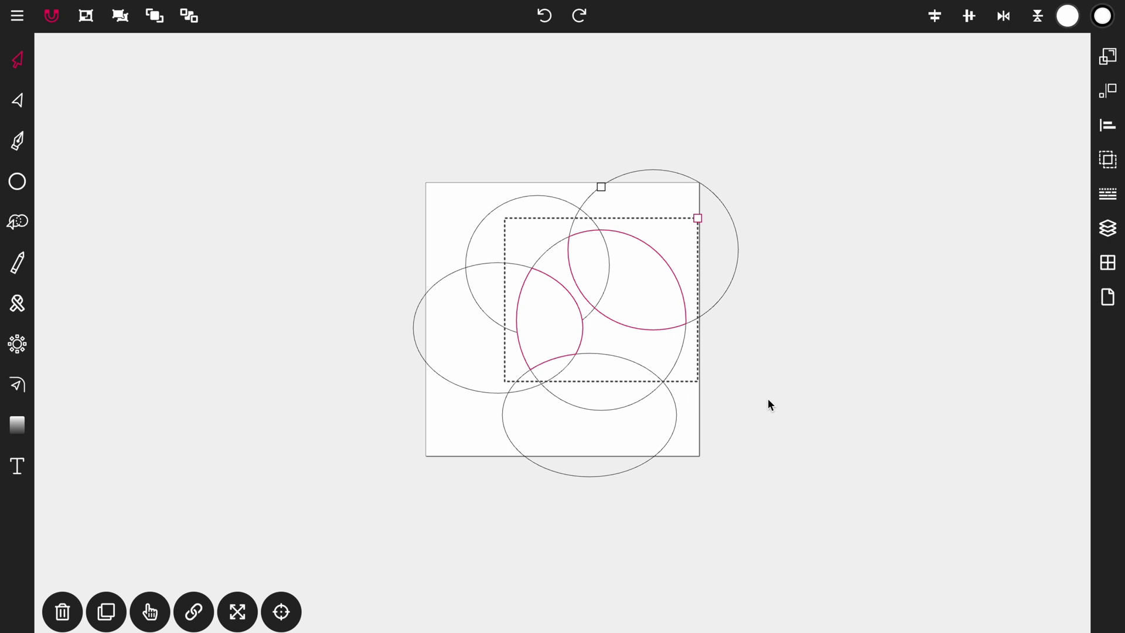
pyautogui.moveTo(770, 404); pyautogui.dragTo(472, 347)
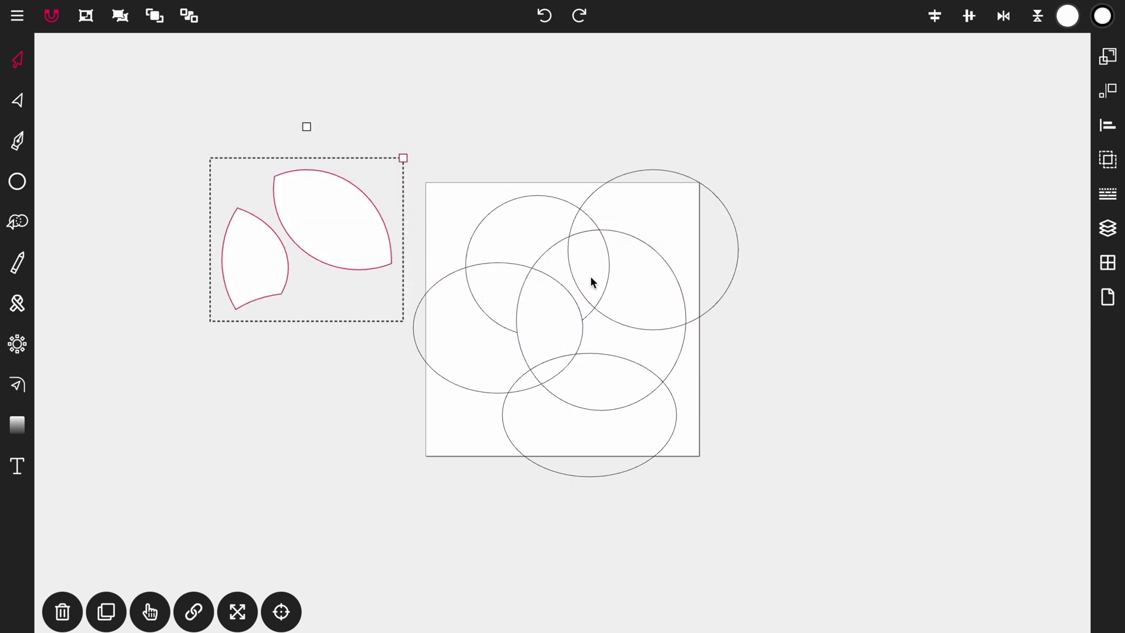
pyautogui.click(582, 321)
pyautogui.moveTo(582, 328); pyautogui.dragTo(837, 368)
# Marquee-select and delete the leftover circles and pieces on the artboard
pyautogui.click(416, 203)
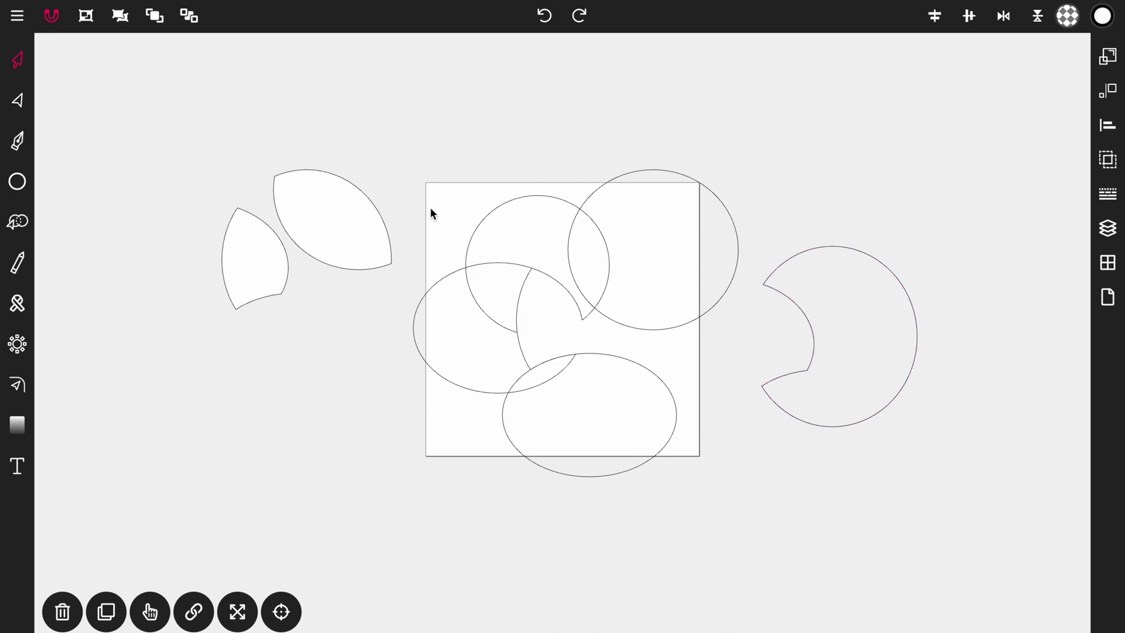
pyautogui.click(506, 270)
pyautogui.click(414, 194)
pyautogui.moveTo(370, 120); pyautogui.dragTo(902, 608)
pyautogui.click(62, 612)
# Move the two leaf shapes back onto the artboard and deselect them
pyautogui.moveTo(134, 438); pyautogui.dragTo(410, 154)
pyautogui.moveTo(403, 280); pyautogui.dragTo(628, 297)
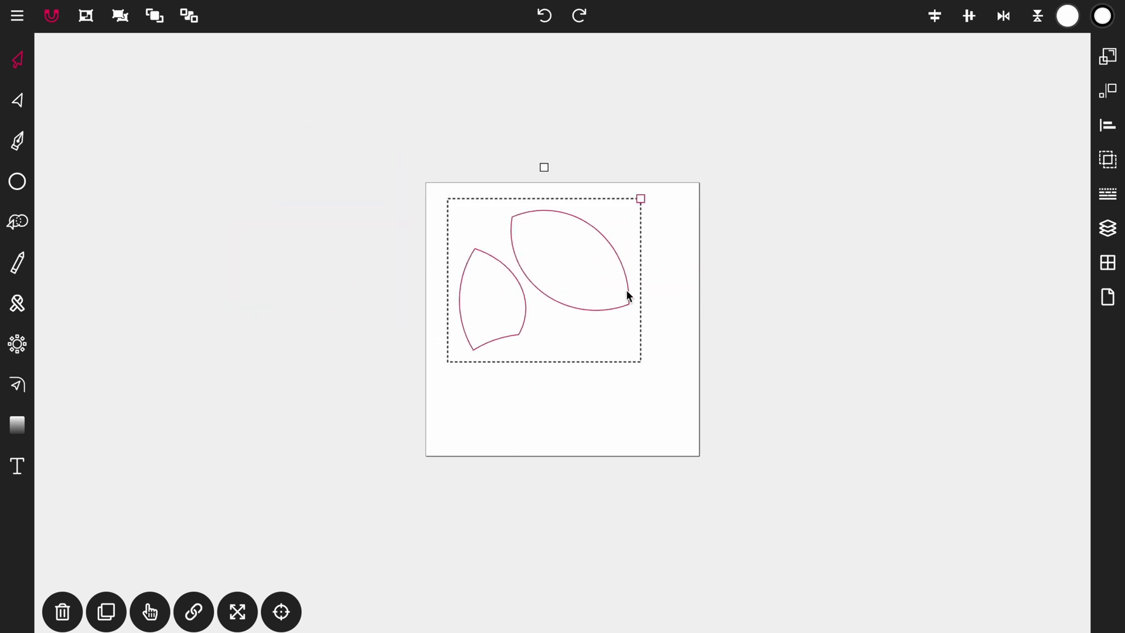
pyautogui.click(645, 300)
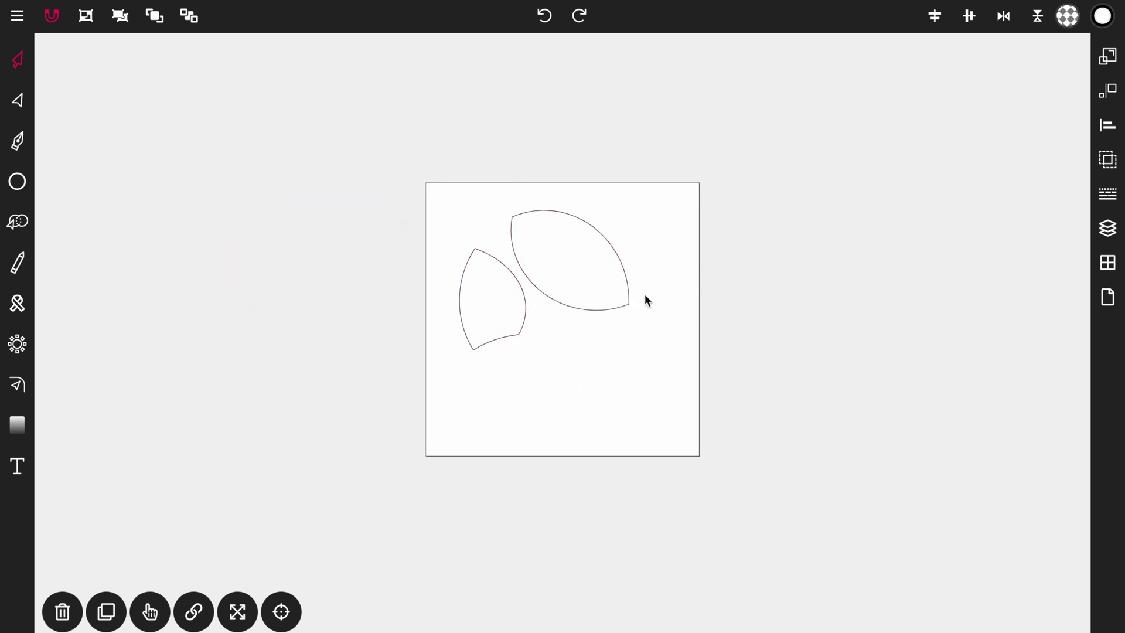